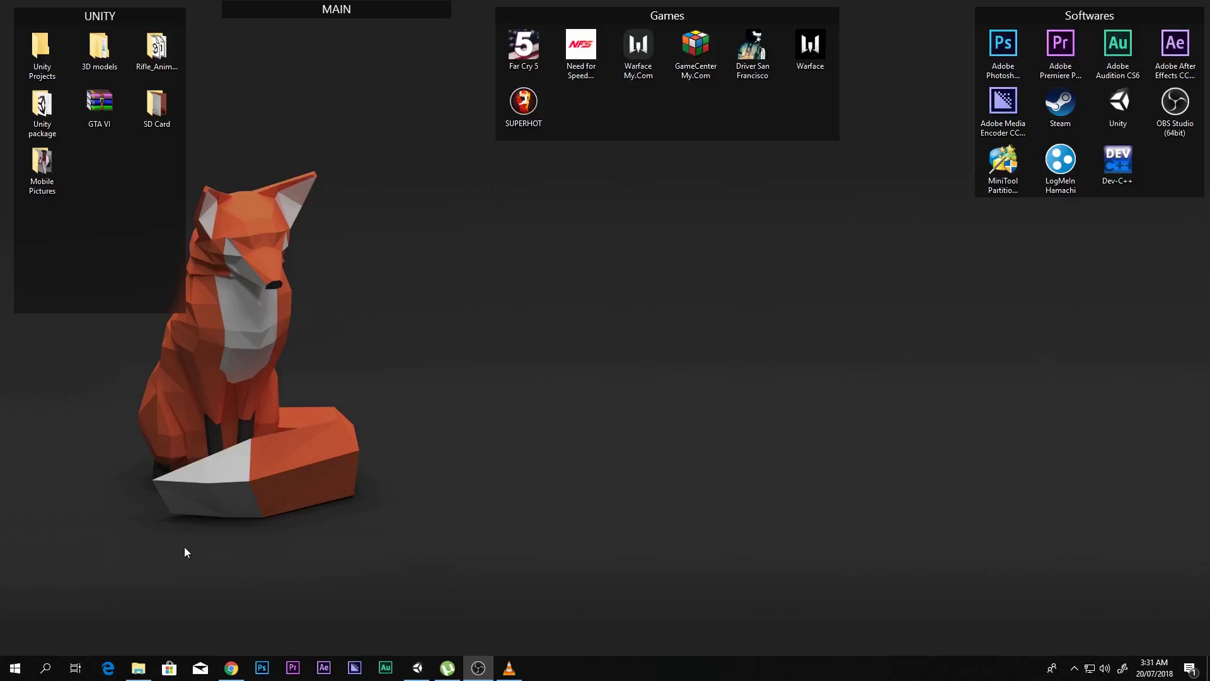
- Switch to VLC and watch the Vuforia playing-card demo video in full screen, pausing and resuming playback
{"action": "left_click", "coordinate": [508, 667]}
{"action": "double_click", "coordinate": [532, 406]}
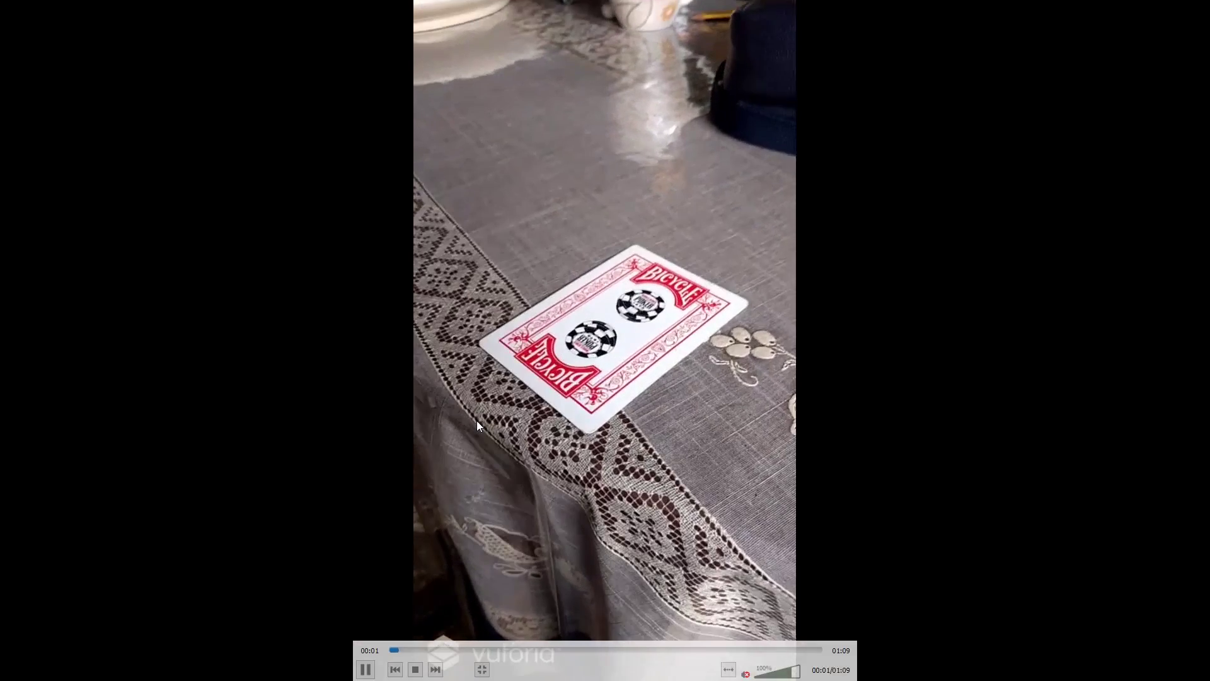
{"action": "key", "text": "space"}
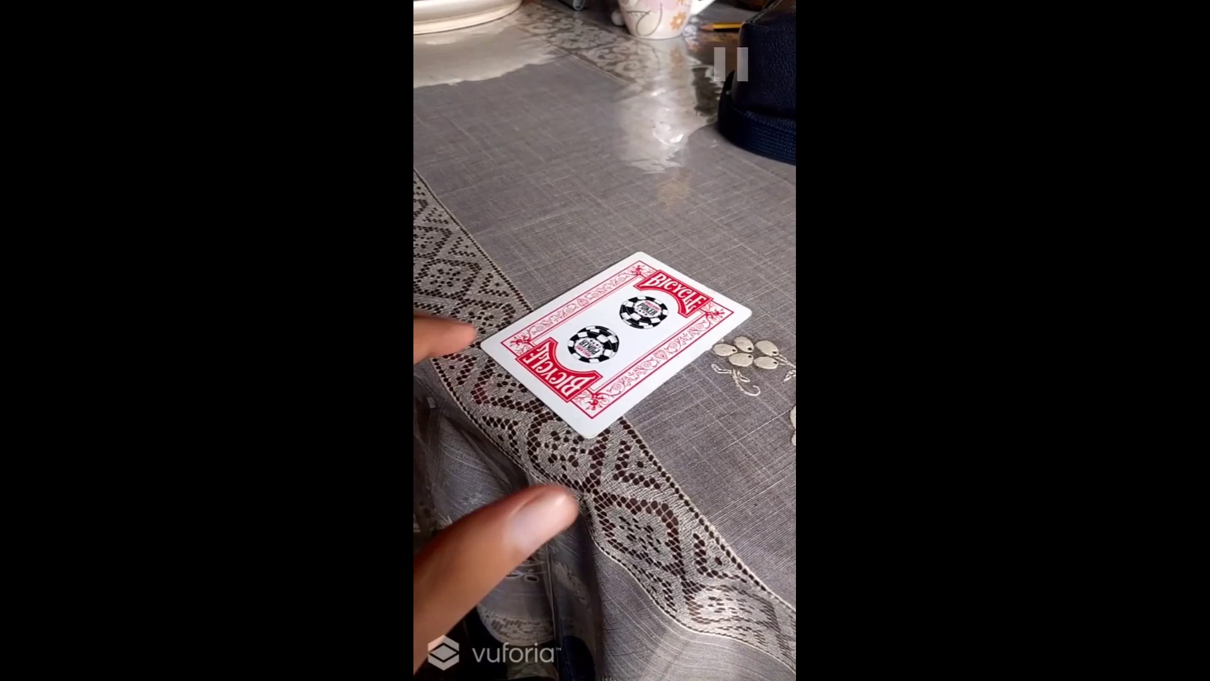
{"action": "key", "text": "space"}
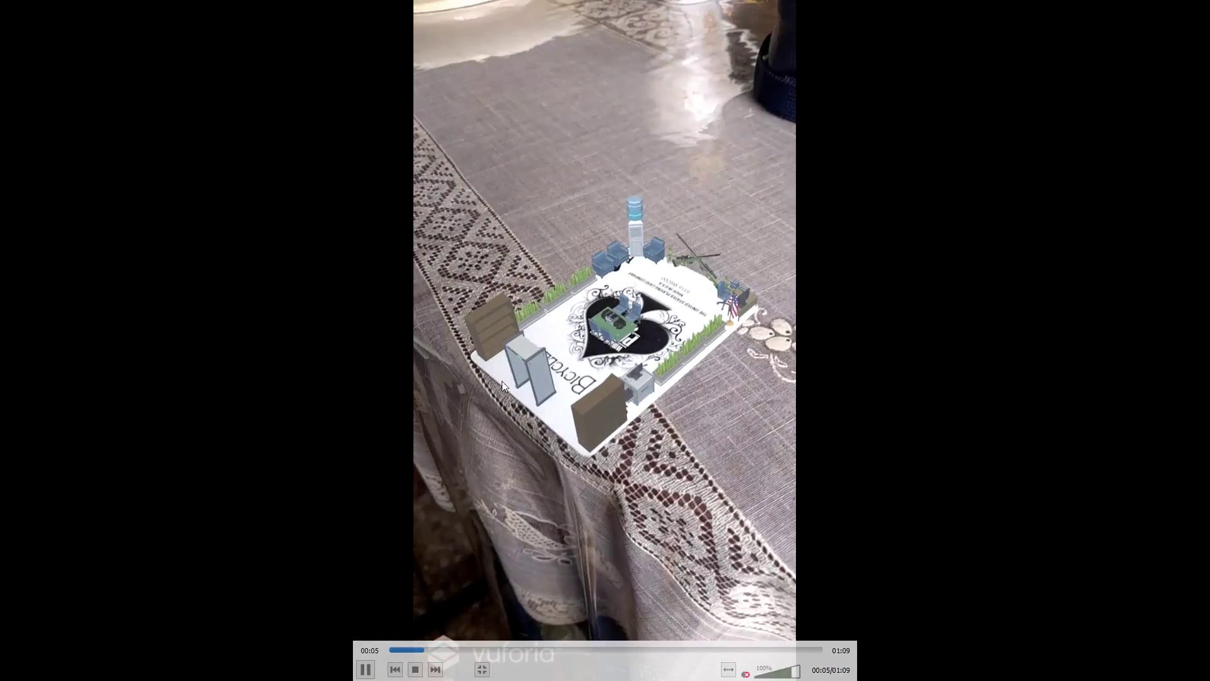
{"action": "key", "text": "space"}
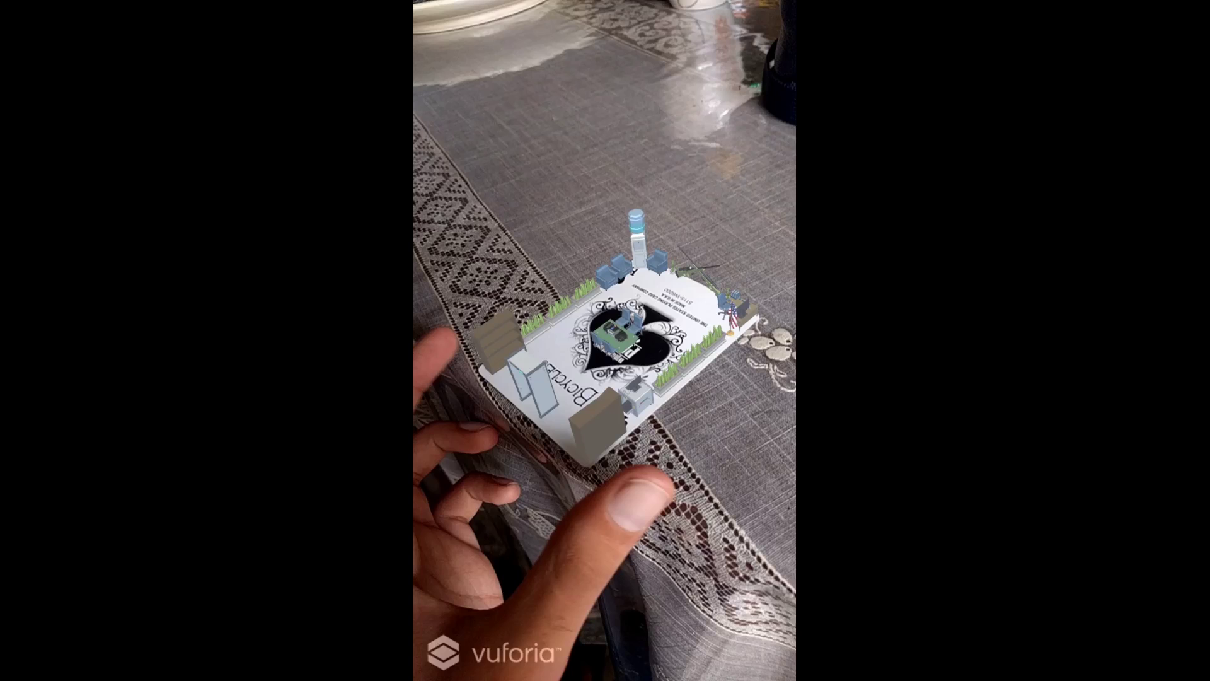
{"action": "key", "text": "space"}
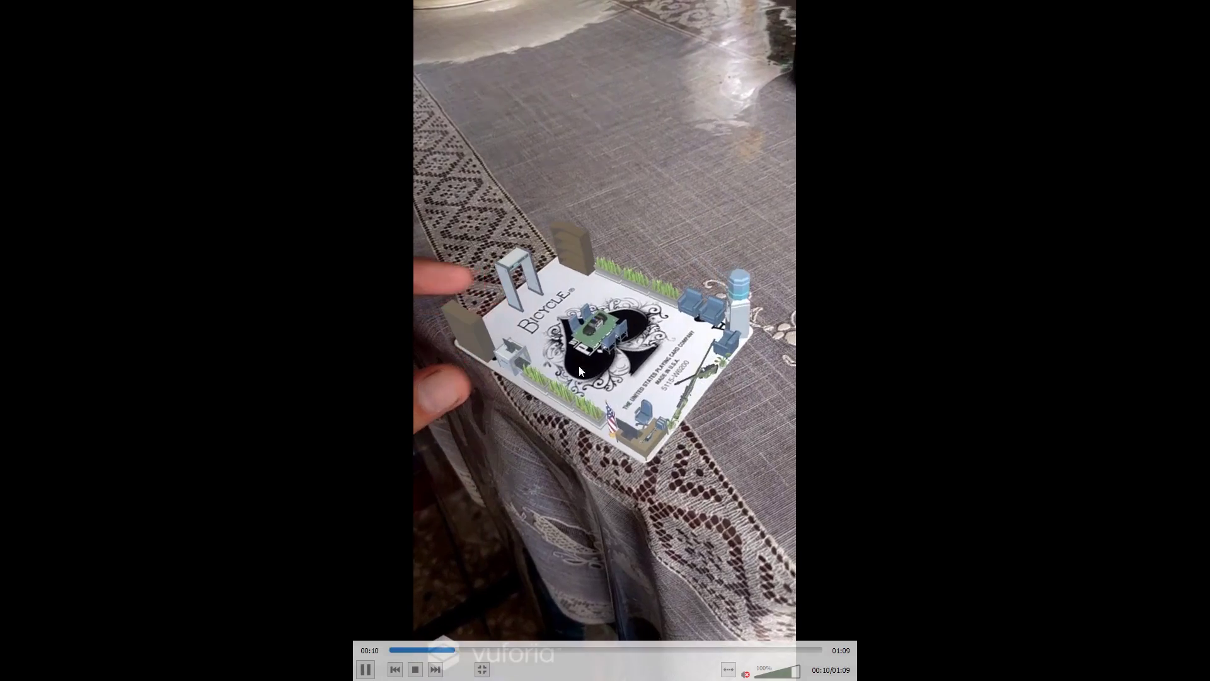
{"action": "double_click", "coordinate": [733, 470]}
{"action": "double_click", "coordinate": [656, 343]}
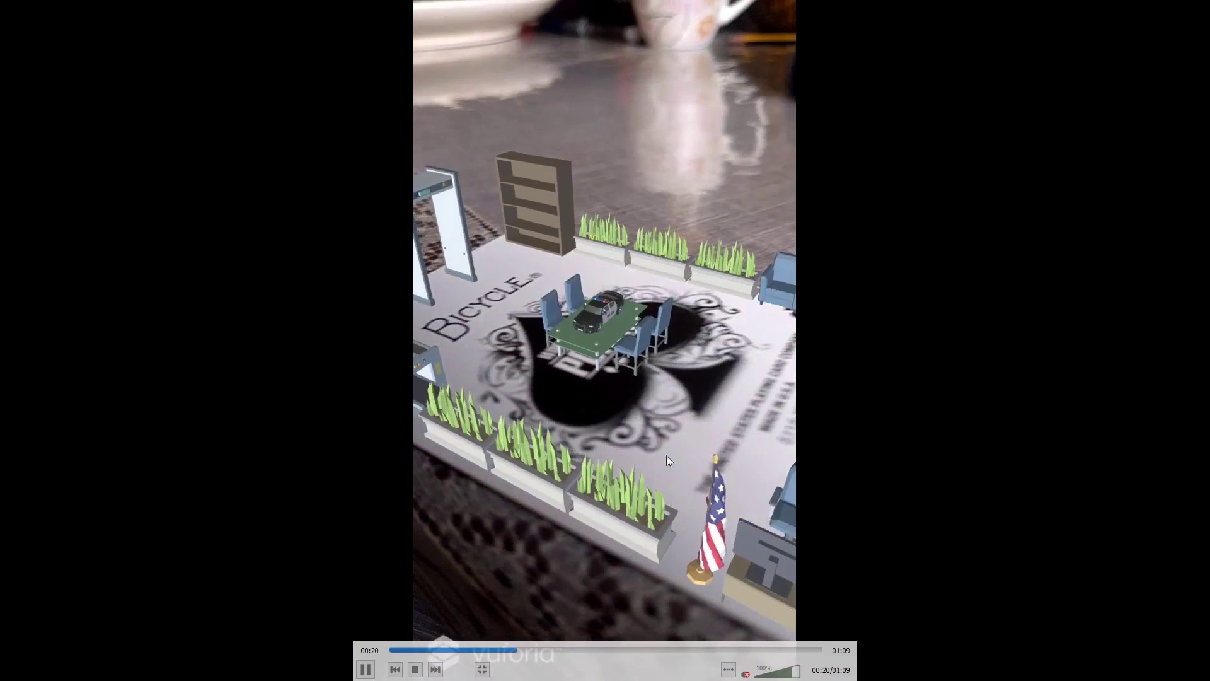
- Skip ahead through the demo video to 00:56, leave full screen and close the media player
{"action": "left_click", "coordinate": [575, 649]}
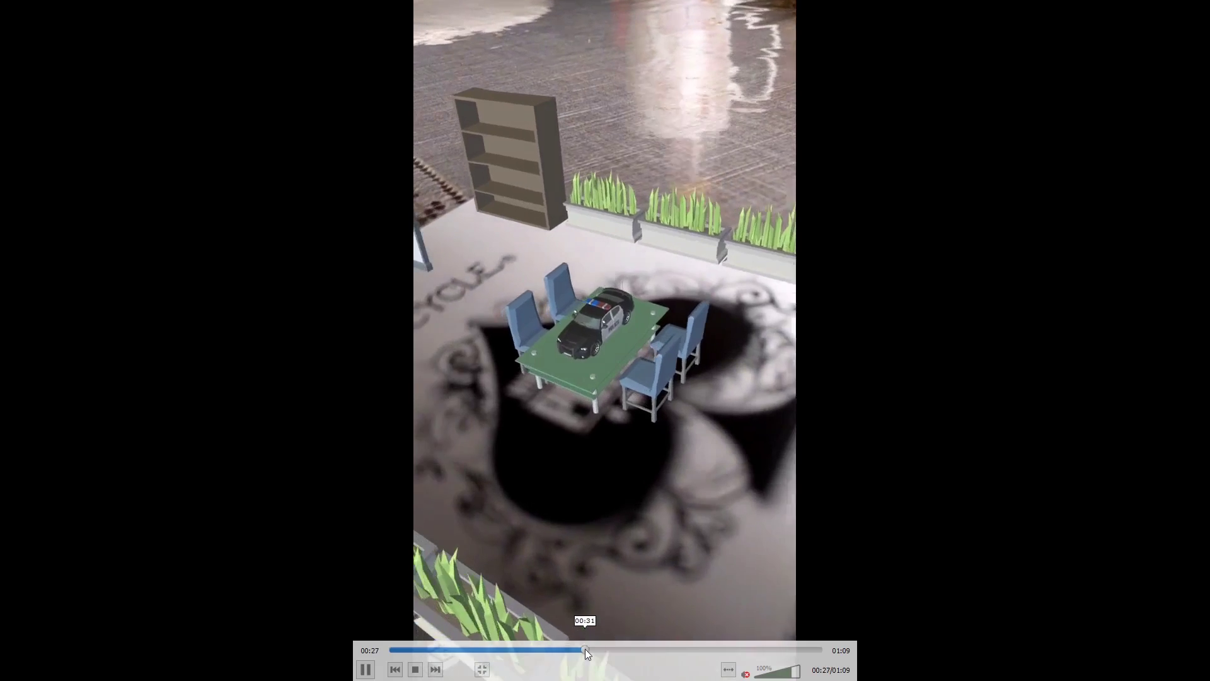
{"action": "left_click", "coordinate": [615, 650]}
{"action": "left_click_drag", "start_coordinate": [621, 652], "coordinate": [744, 652]}
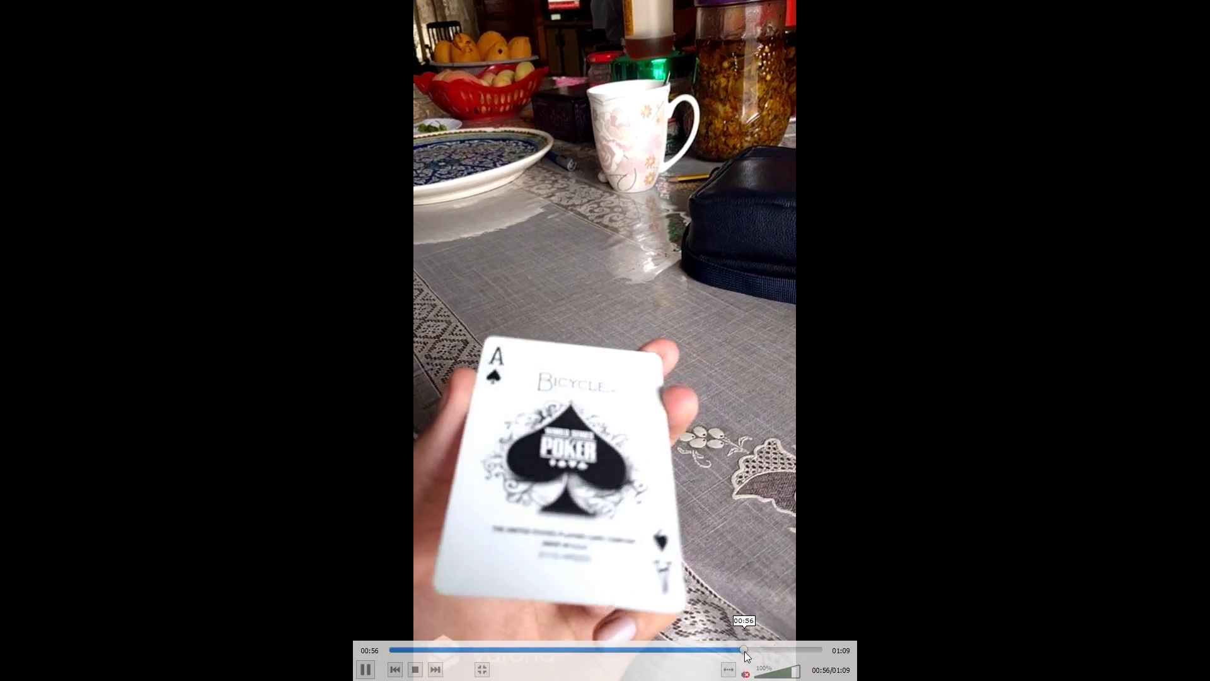
{"action": "double_click", "coordinate": [709, 430]}
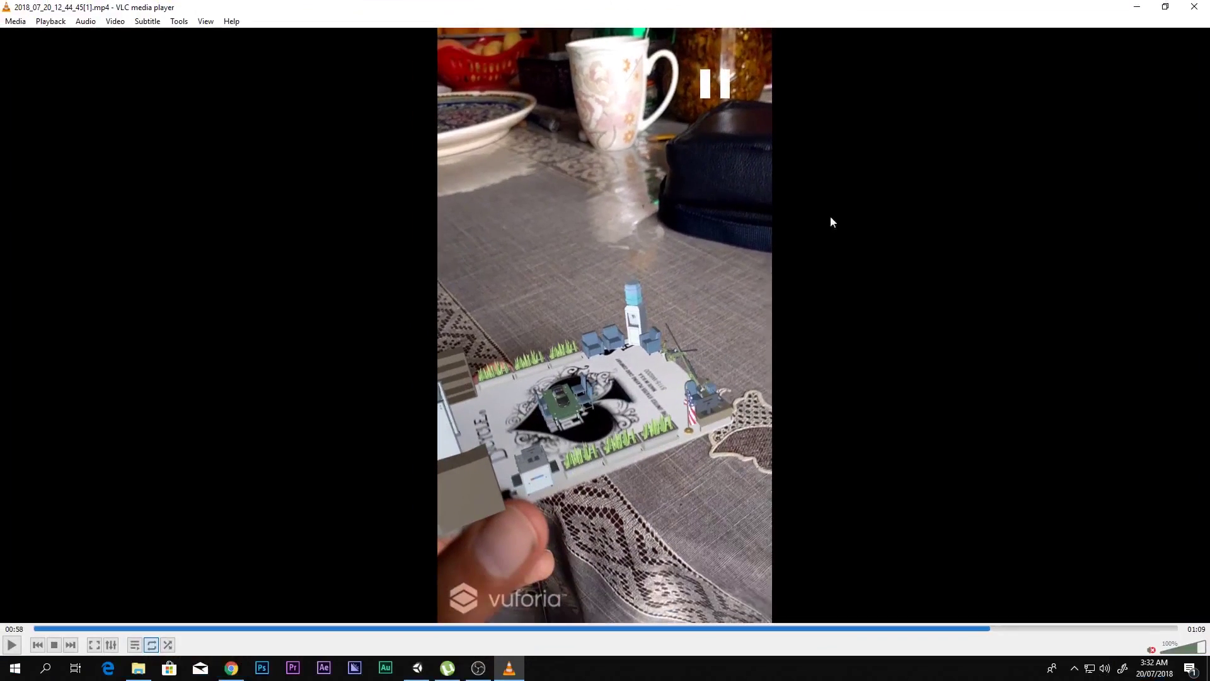
{"action": "left_click", "coordinate": [1199, 6]}
- Switch to the AR tutorial project in Unity and show the Inspector instead of the Services page
{"action": "left_click", "coordinate": [417, 668]}
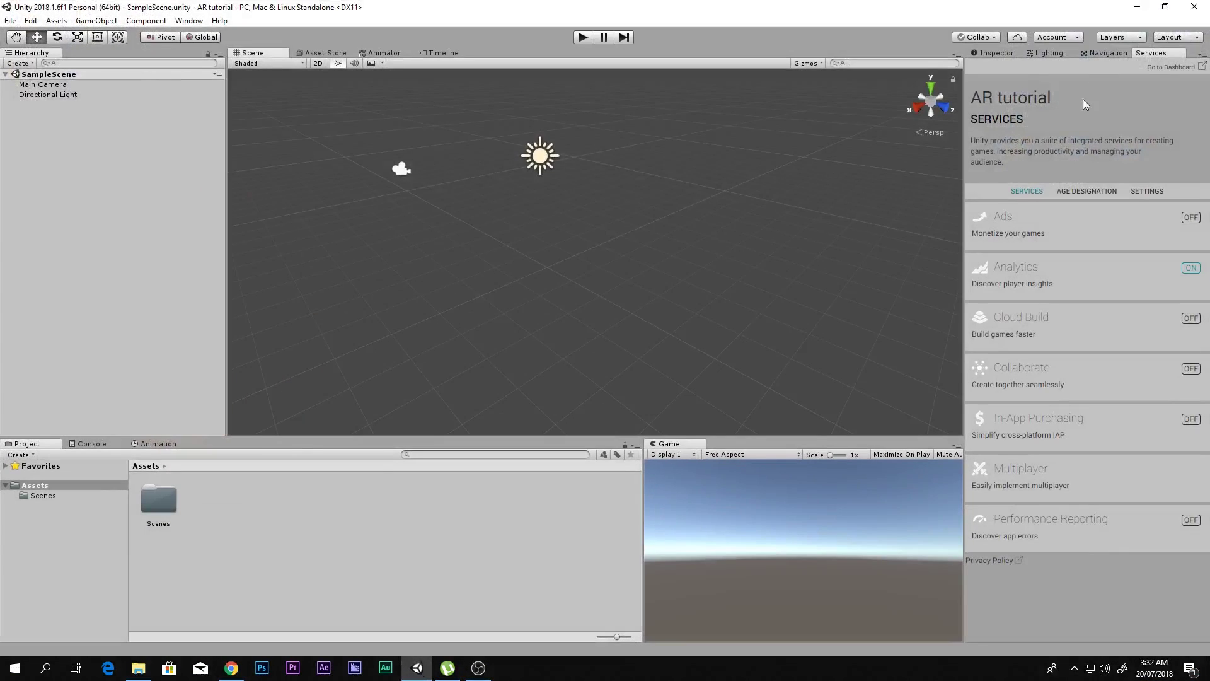
{"action": "left_click", "coordinate": [992, 52]}
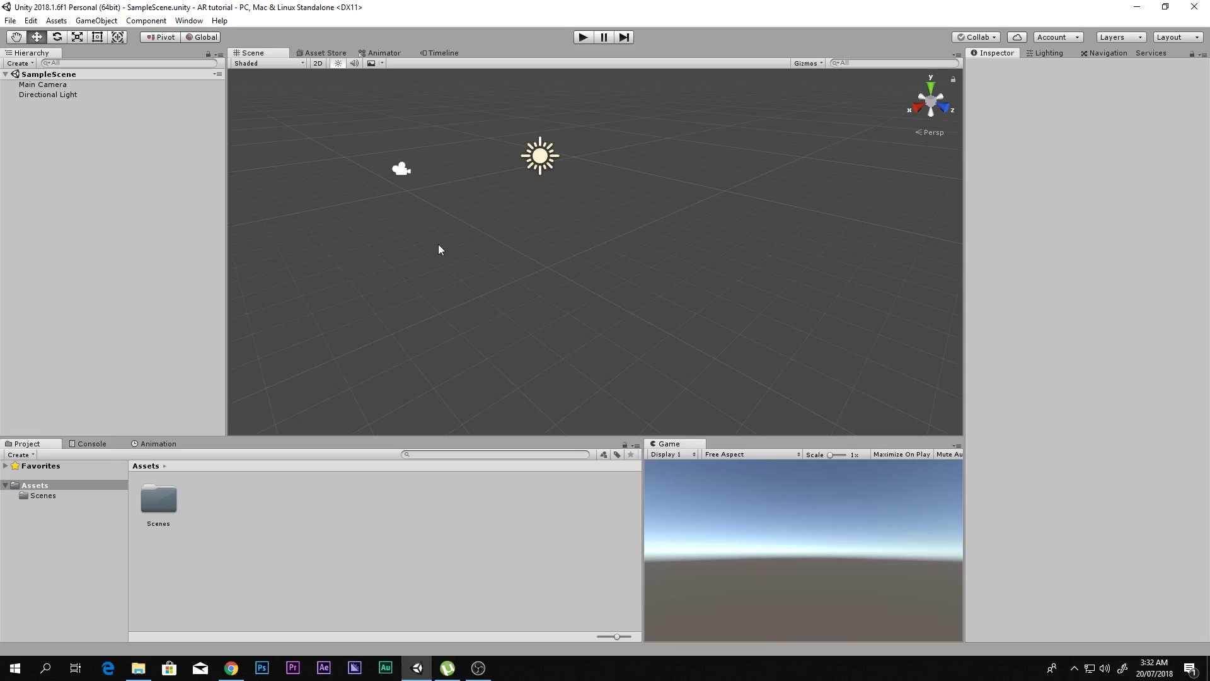
{"action": "middle_click_drag", "start_coordinate": [386, 184], "coordinate": [402, 201]}
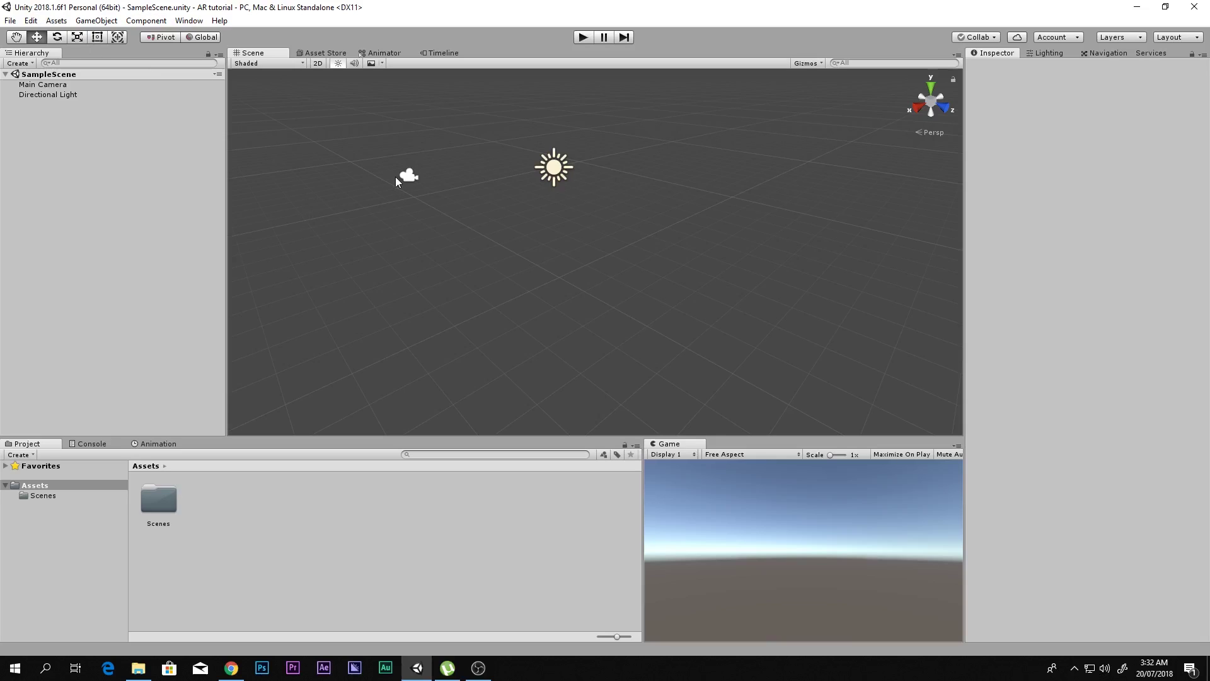
{"action": "middle_click_drag", "start_coordinate": [406, 179], "coordinate": [419, 187]}
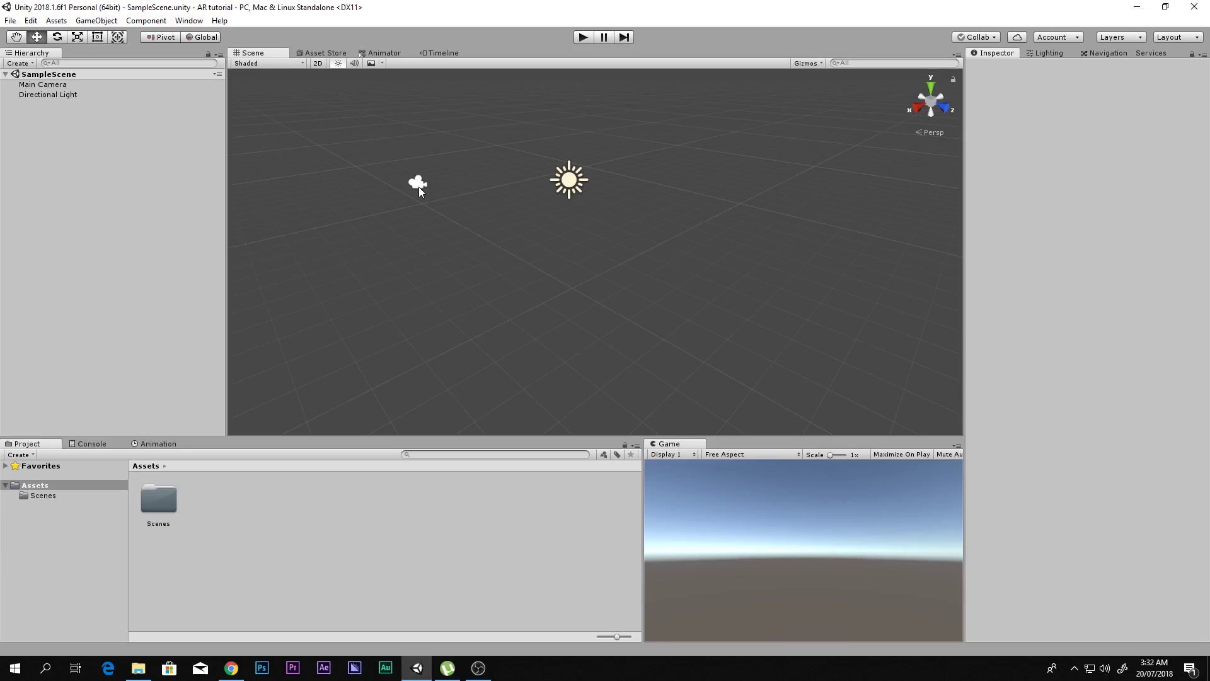
- Switch to Chrome, search Google for "unity" in a new tab and open the unity3d.com website
{"action": "left_click", "coordinate": [235, 667]}
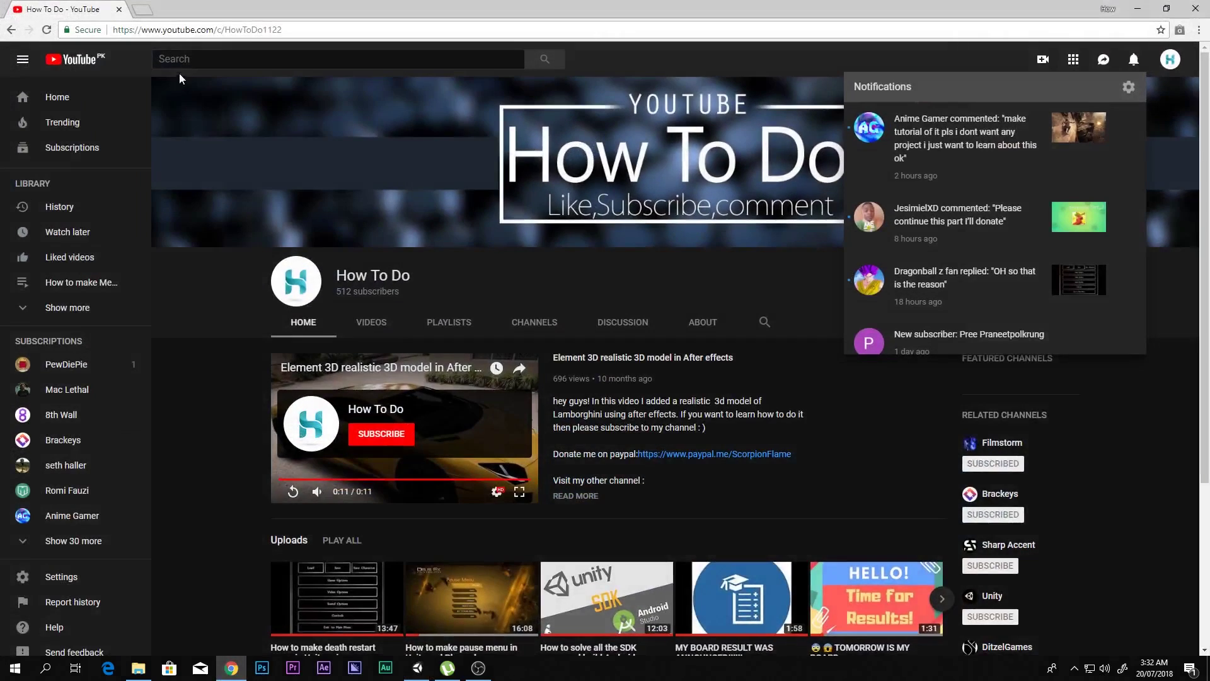
{"action": "left_click", "coordinate": [142, 9]}
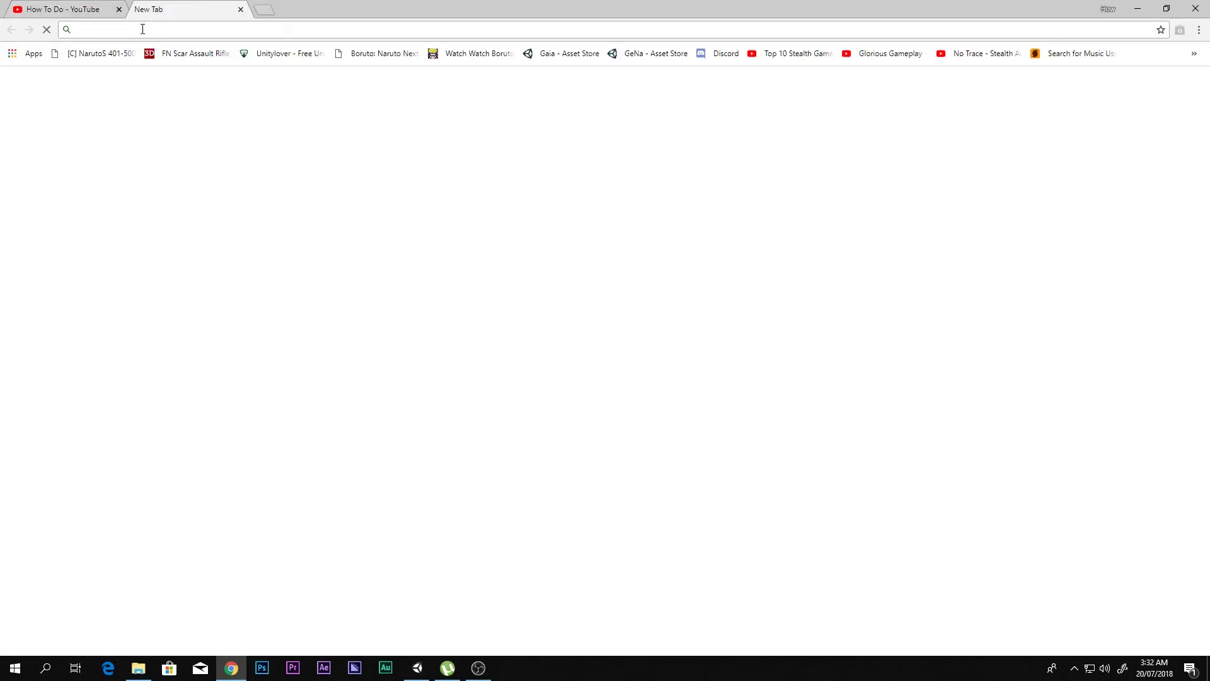
{"action": "type", "text": "unity"}
{"action": "key", "text": "Return"}
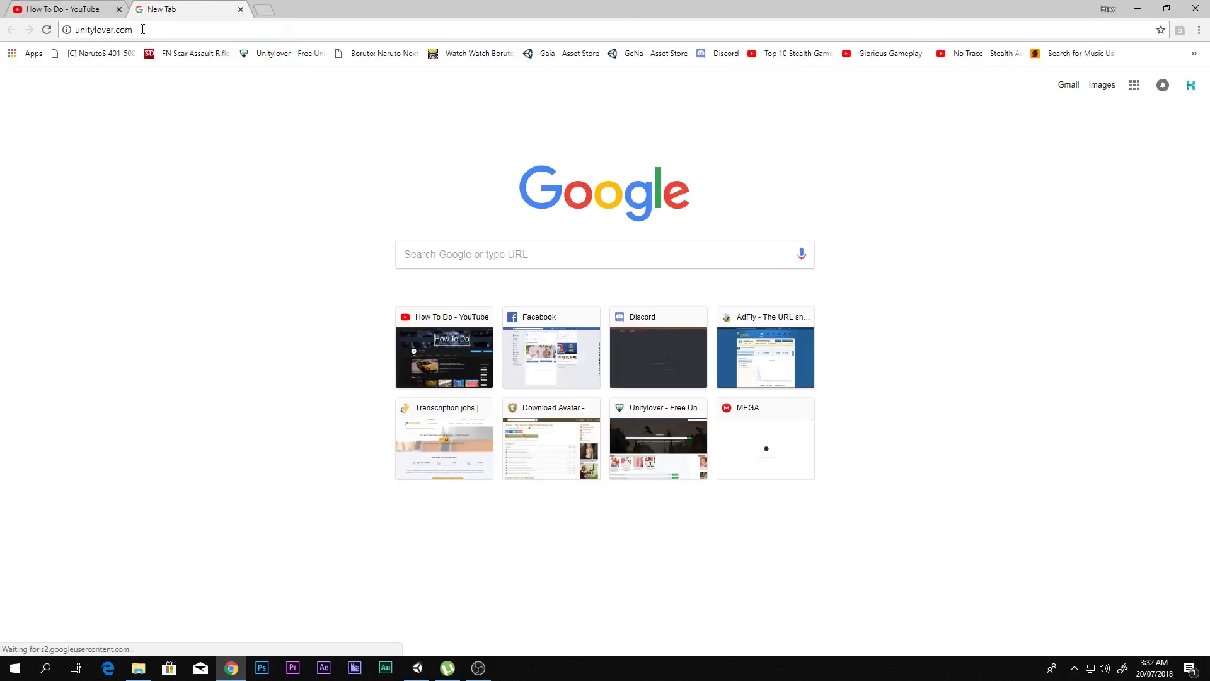
{"action": "left_click", "coordinate": [143, 30]}
{"action": "type", "text": "unity"}
{"action": "key", "text": "Delete"}
{"action": "key", "text": "Return"}
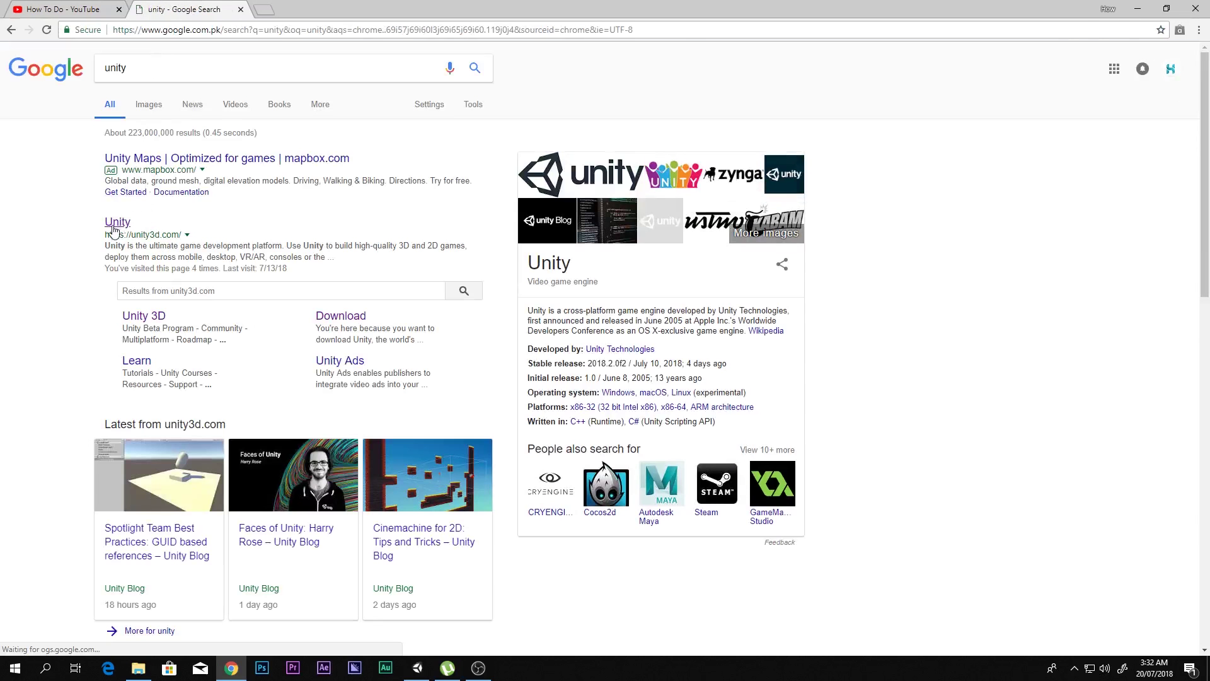
{"action": "left_click", "coordinate": [117, 224]}
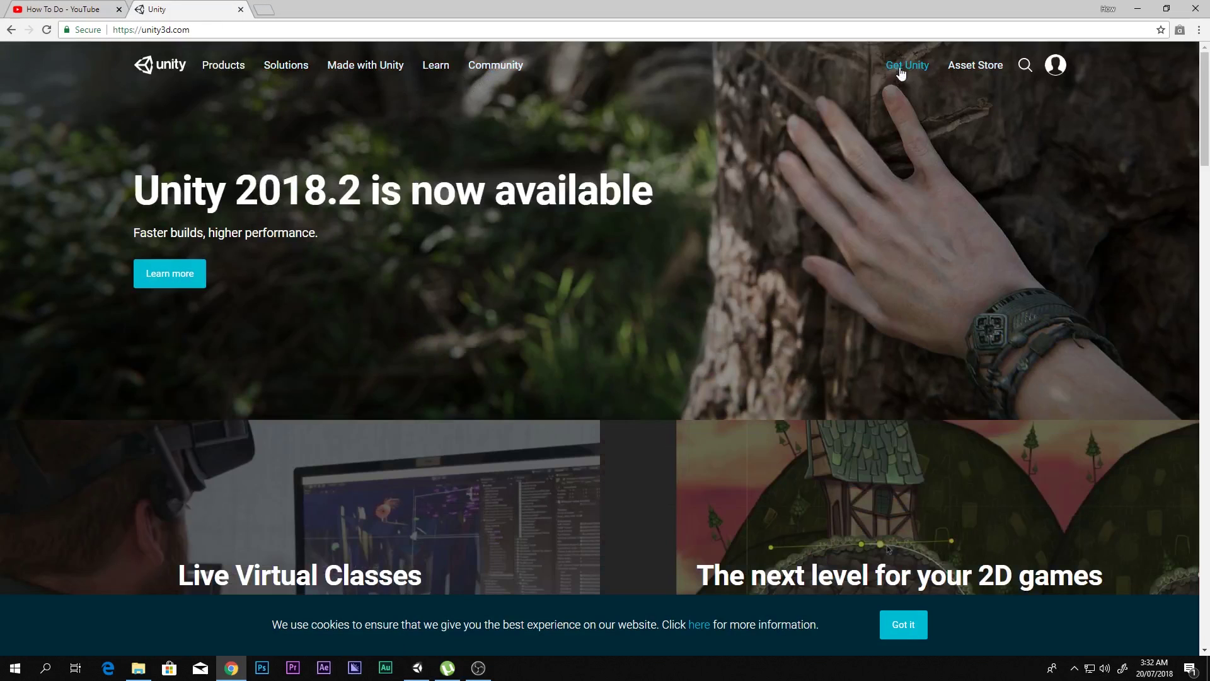
- Choose the free Personal plan, accept its eligibility terms and download the Unity installer for Windows
{"action": "left_click", "coordinate": [906, 73]}
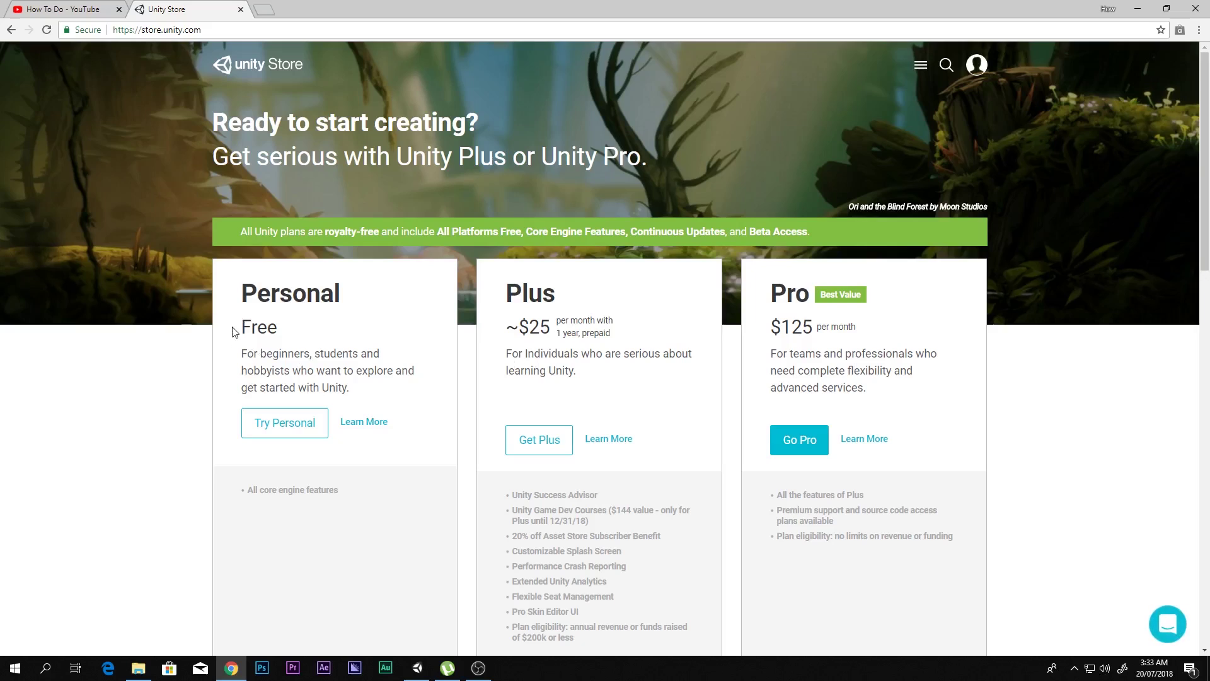
{"action": "left_click", "coordinate": [305, 430]}
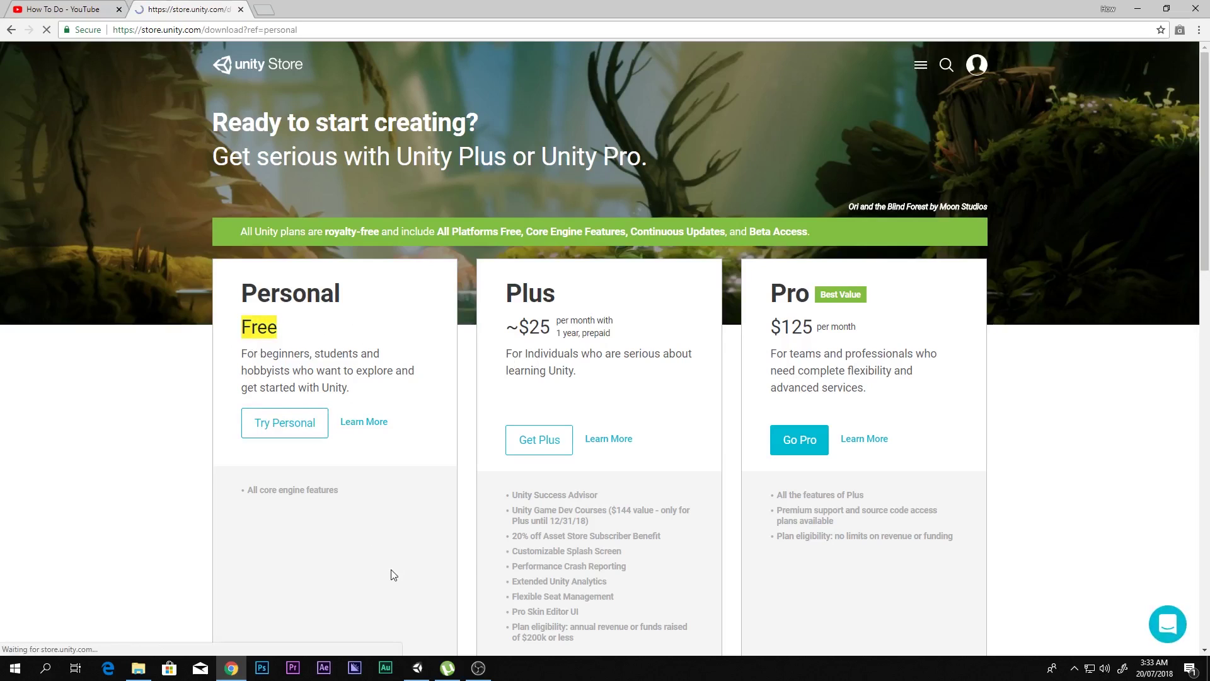
{"action": "scroll", "coordinate": [215, 222], "scroll_direction": "down", "scroll_amount": 2}
{"action": "left_click", "coordinate": [217, 223]}
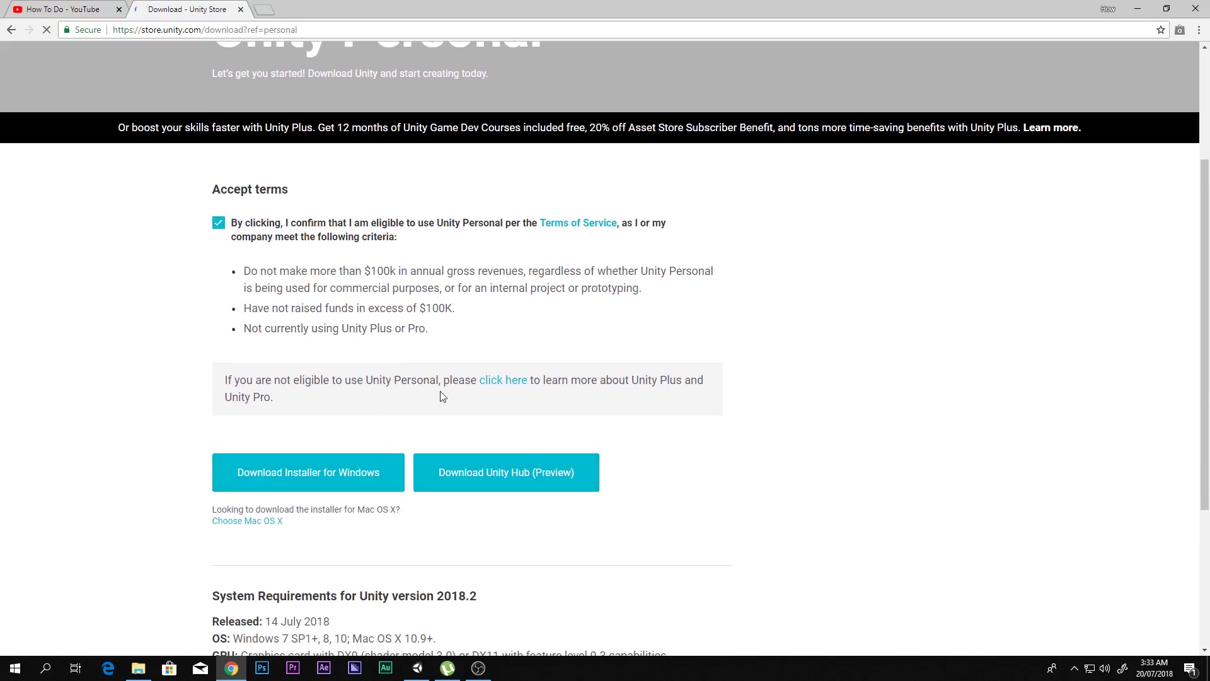
{"action": "left_click", "coordinate": [356, 477]}
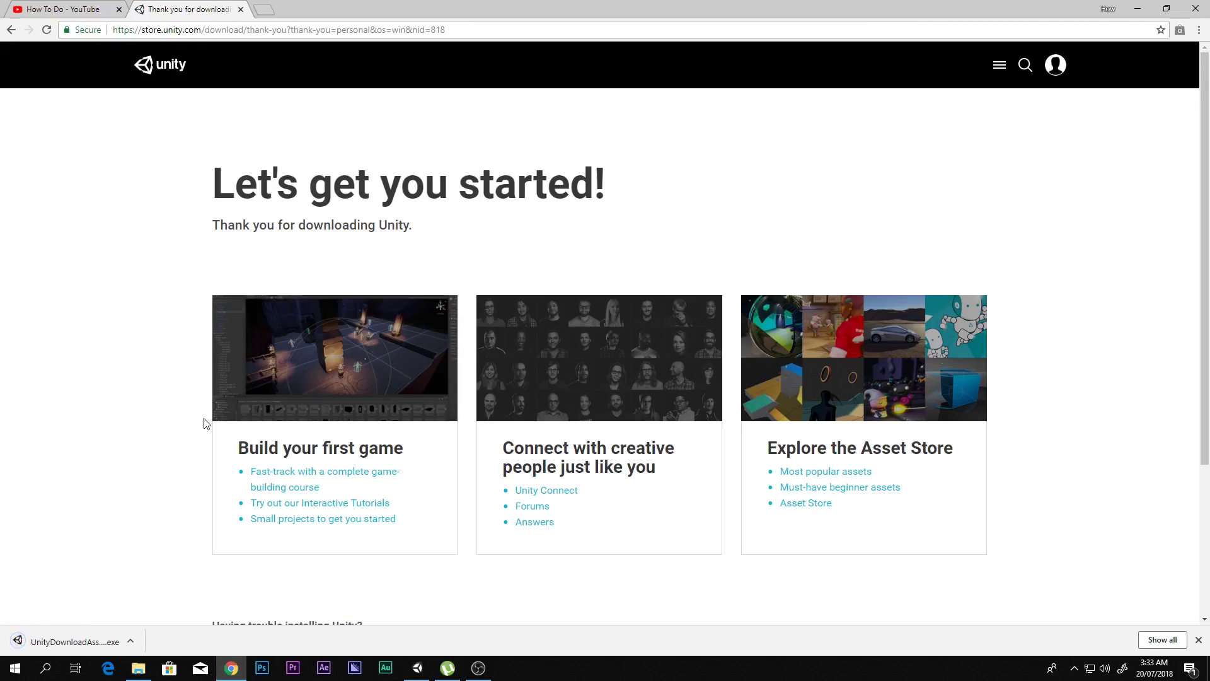
- Run the downloaded Unity Download Assistant, accept the License Agreement and continue to the component selection
{"action": "left_click", "coordinate": [70, 641]}
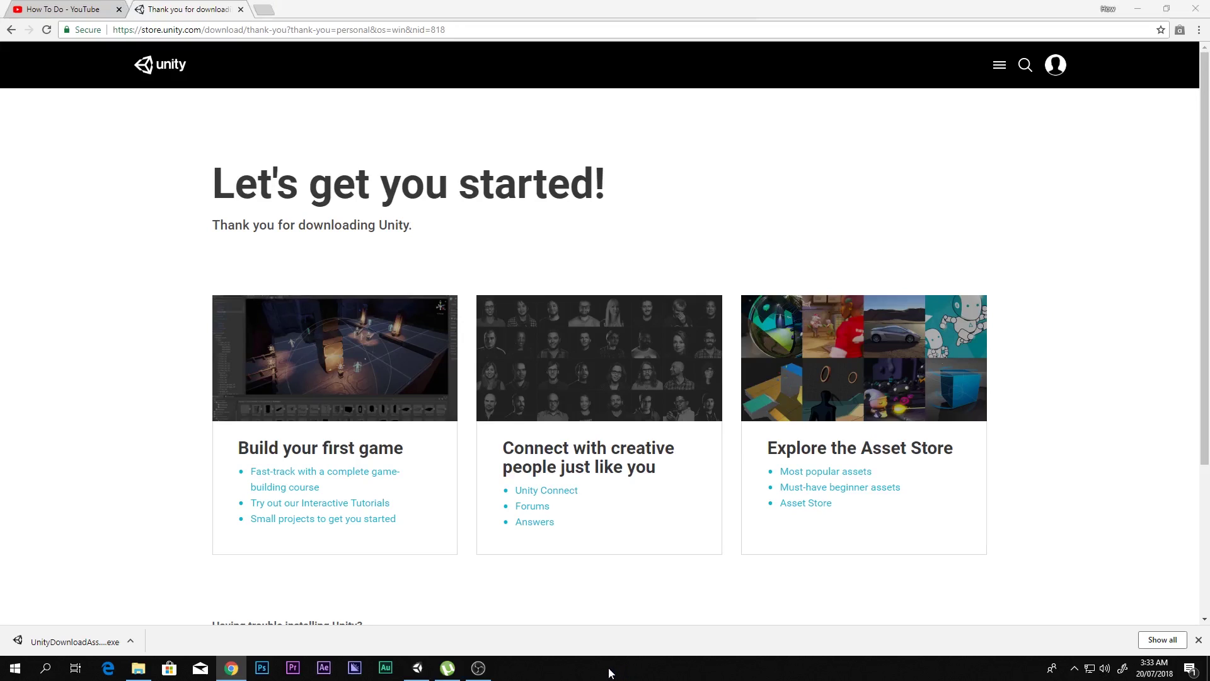
{"action": "left_click", "coordinate": [675, 435]}
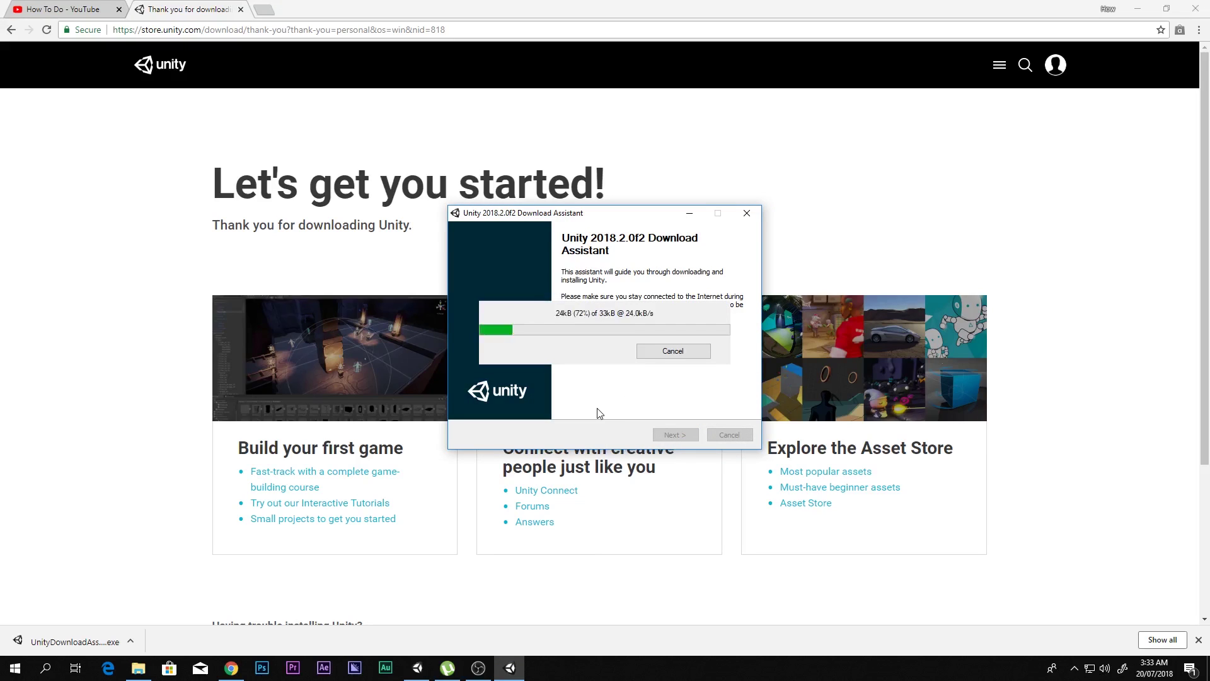
{"action": "left_click", "coordinate": [467, 397]}
{"action": "scroll", "coordinate": [619, 355], "scroll_direction": "down", "scroll_amount": 3}
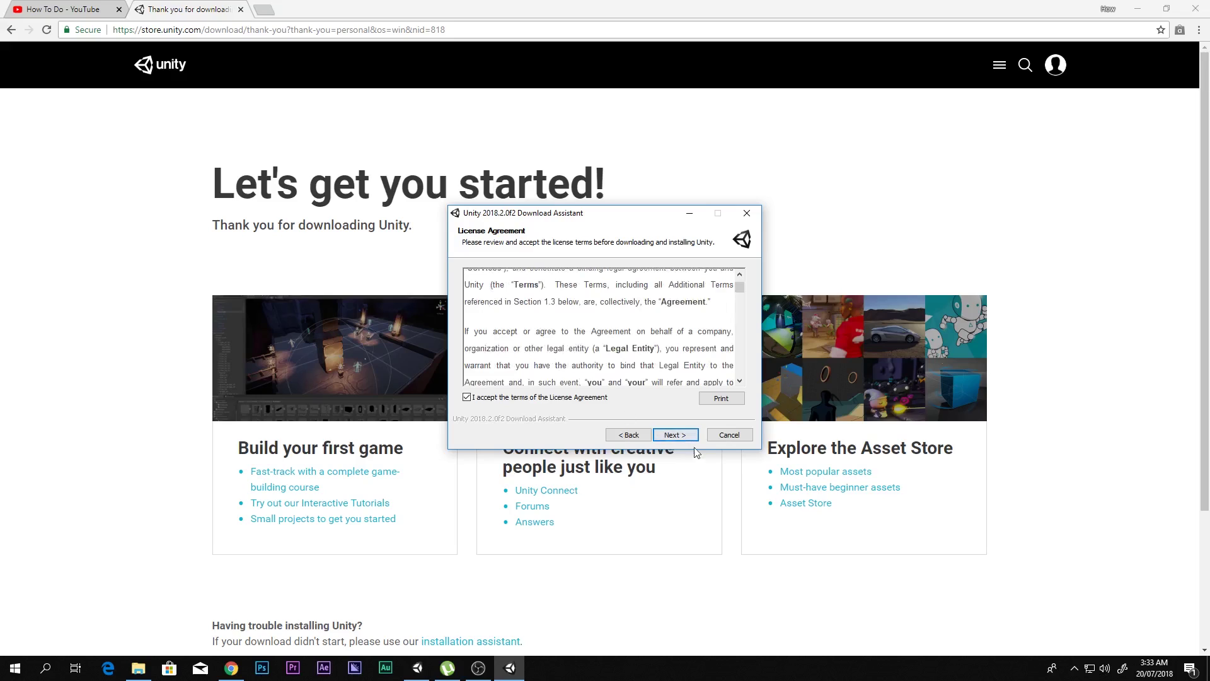
{"action": "left_click", "coordinate": [676, 436]}
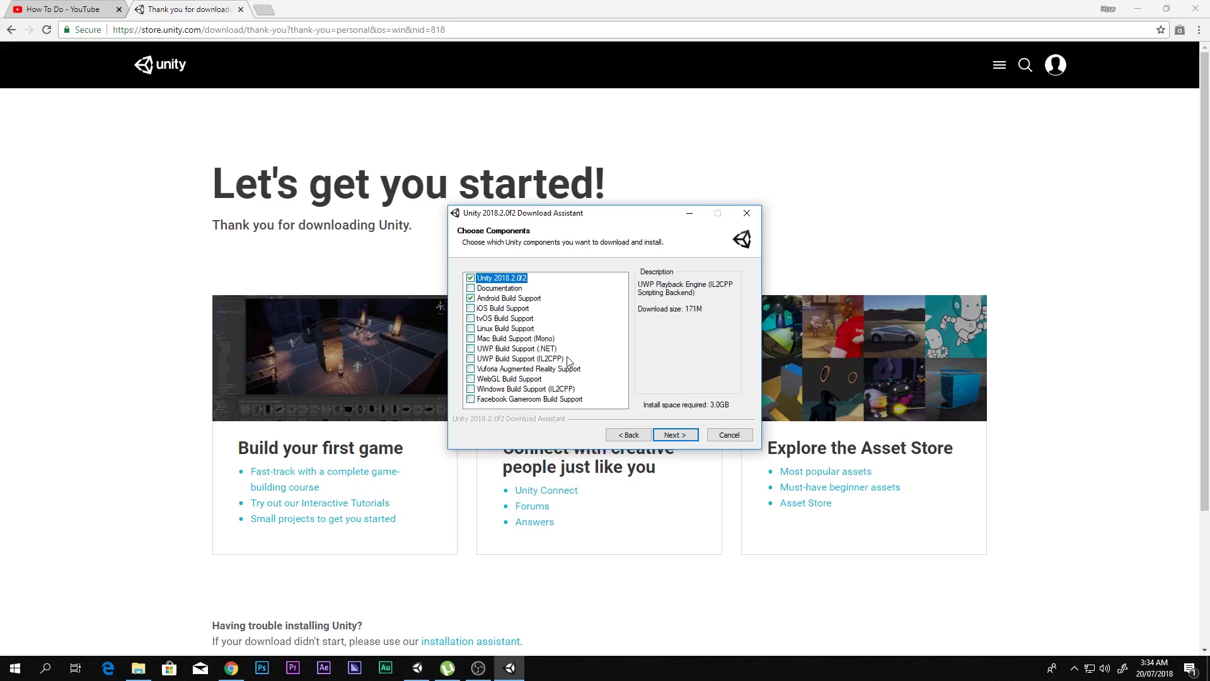
- Keep Android Build Support selected and add Vuforia Augmented Reality Support to the Unity components
{"action": "left_click", "coordinate": [474, 299]}
{"action": "left_click", "coordinate": [470, 299]}
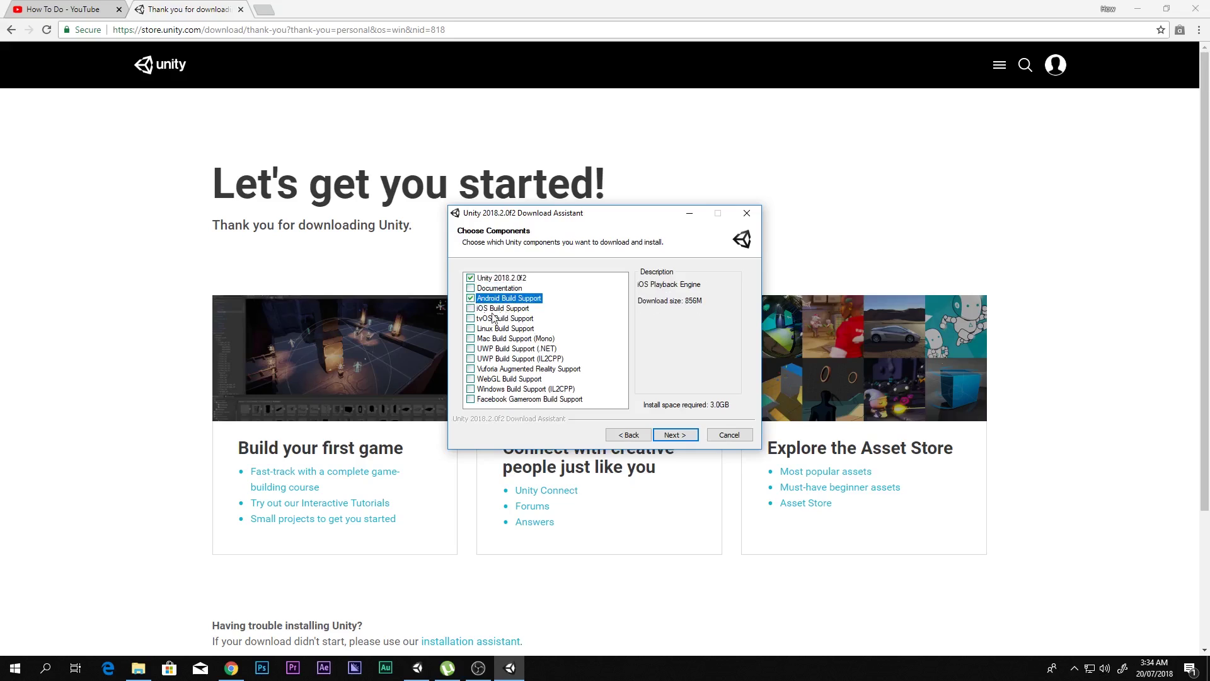
{"action": "left_click", "coordinate": [476, 309]}
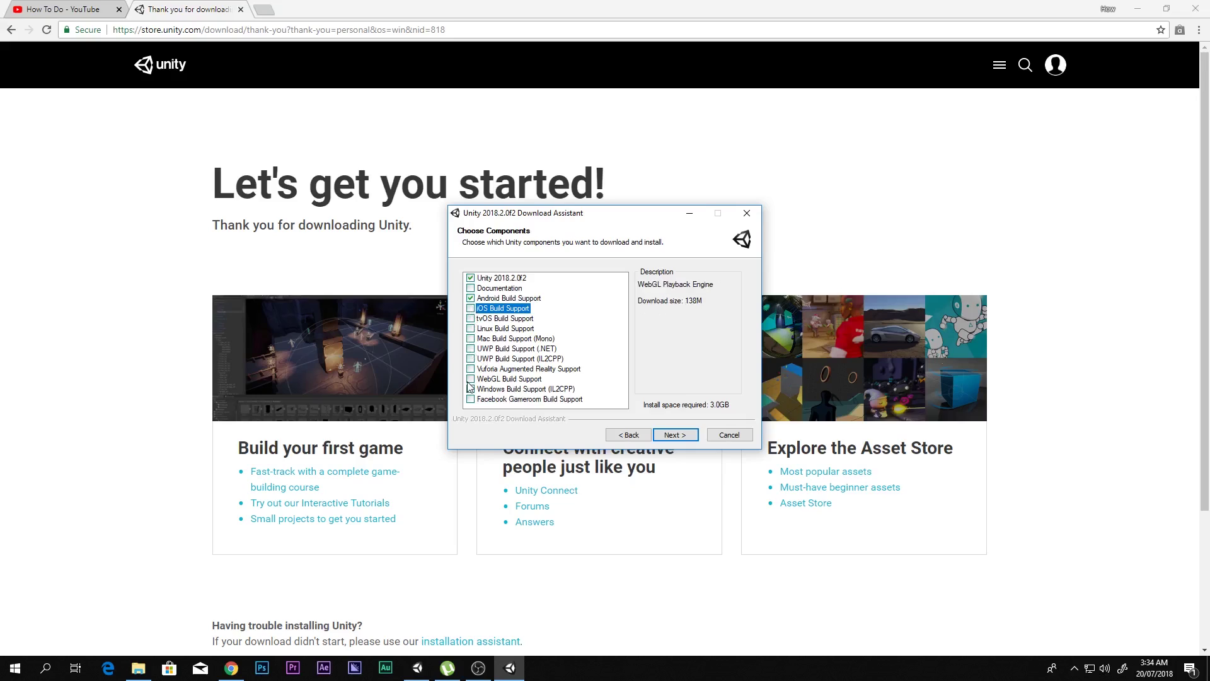
{"action": "left_click", "coordinate": [471, 339]}
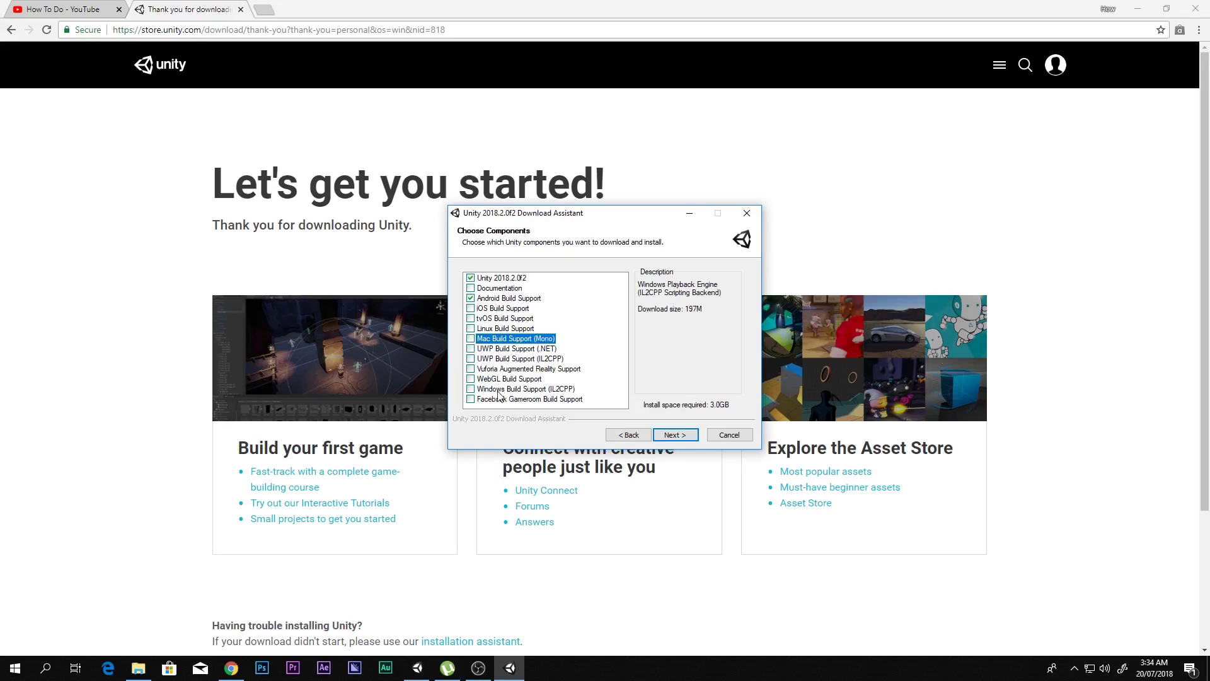
{"action": "left_click", "coordinate": [470, 369]}
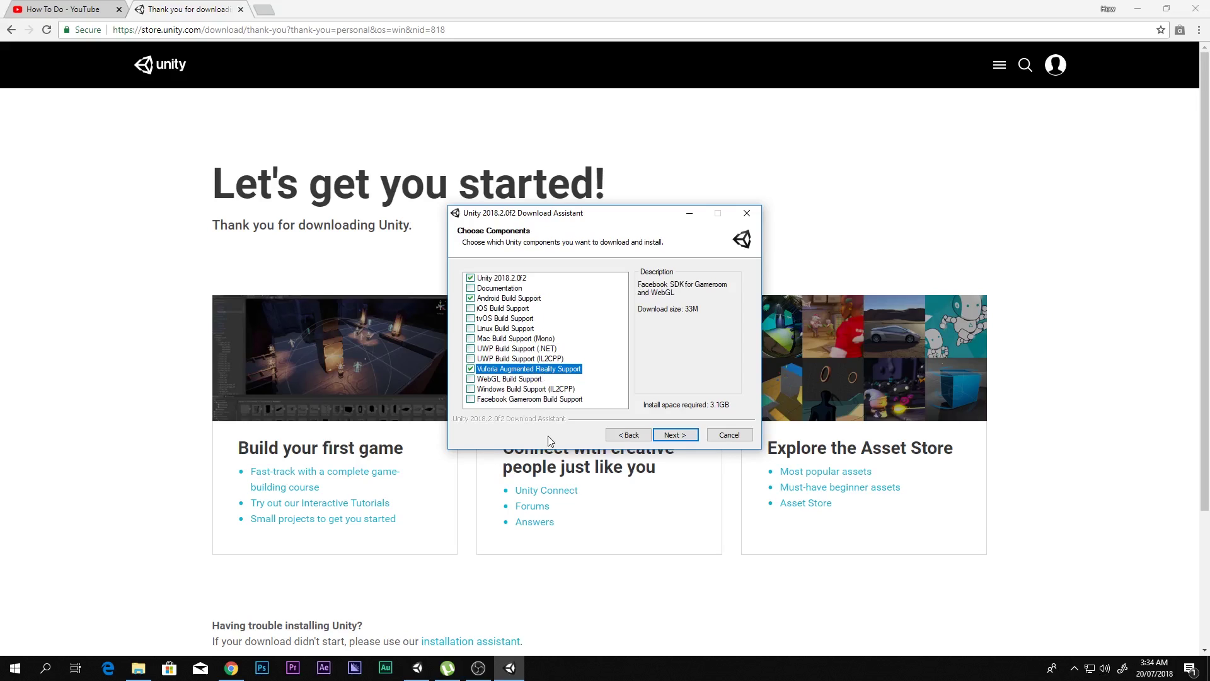
- Deselect and reselect Unity 2018.2.0f2 and Android Build Support, and close the Download Assistant without installing
{"action": "left_click", "coordinate": [471, 278]}
{"action": "left_click", "coordinate": [471, 298]}
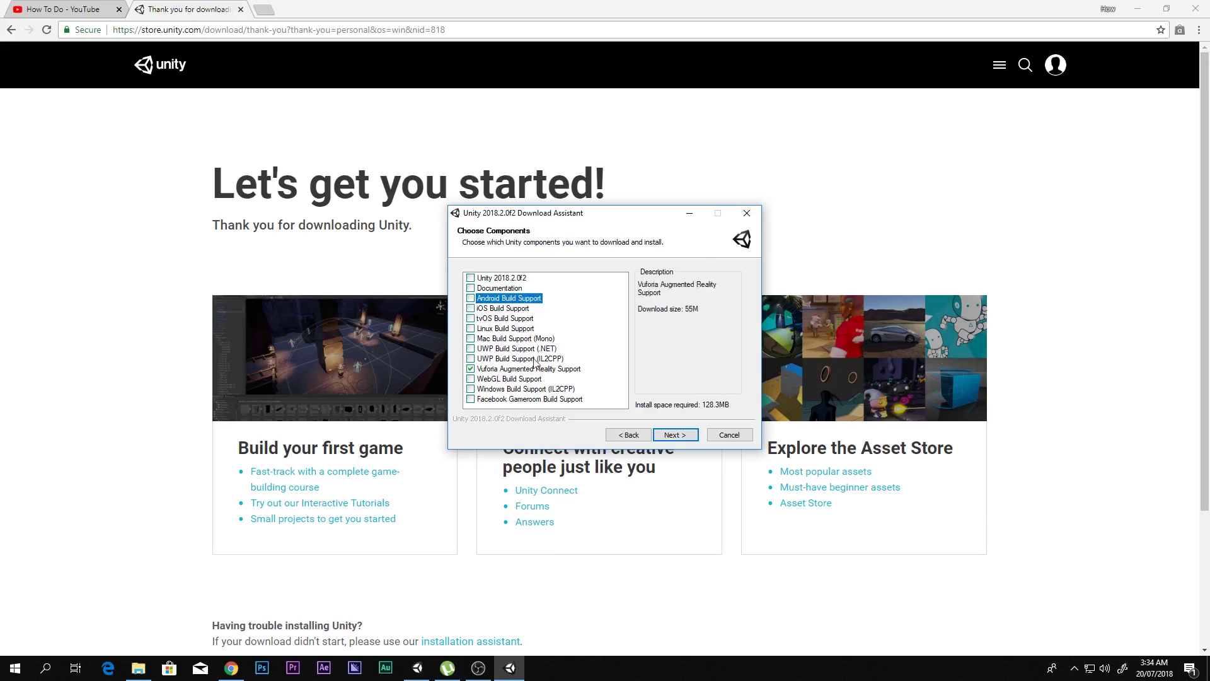
{"action": "left_click", "coordinate": [470, 298]}
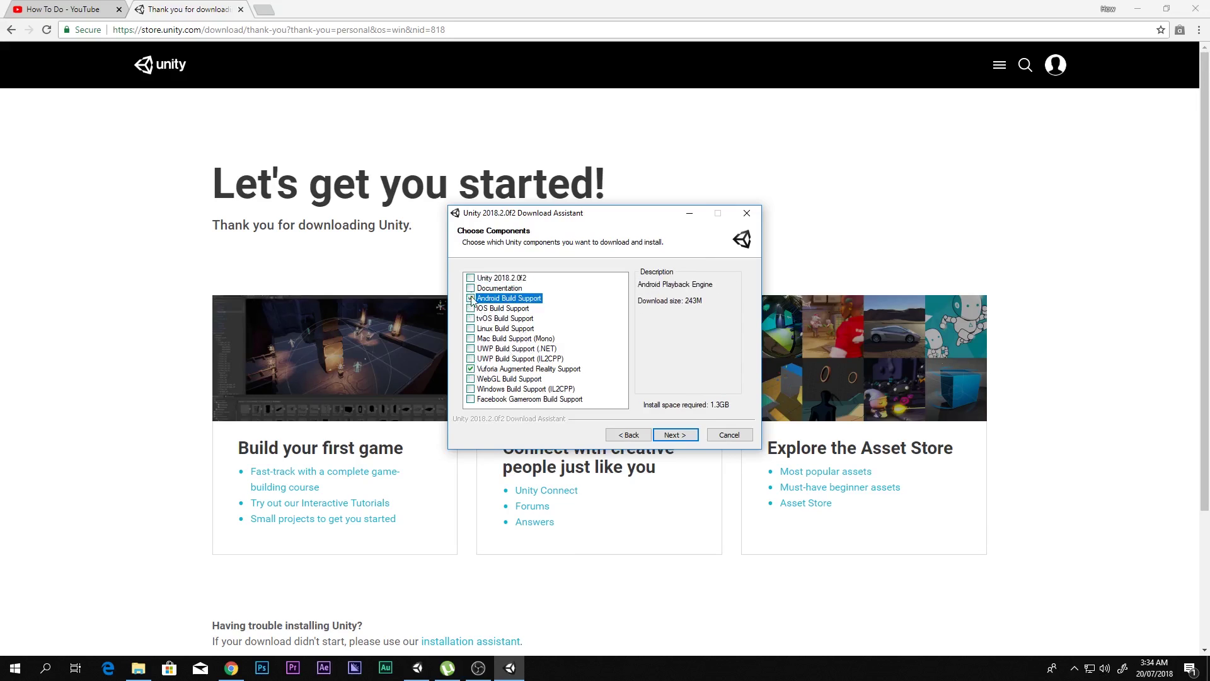
{"action": "left_click", "coordinate": [470, 278]}
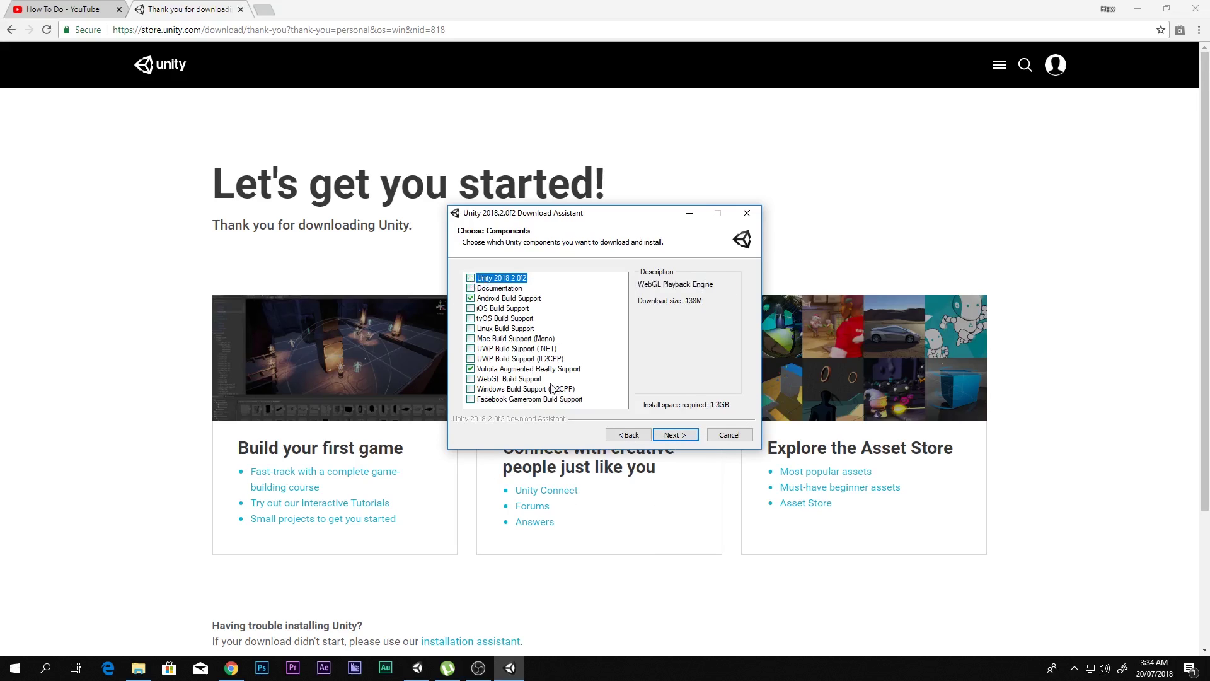
{"action": "left_click", "coordinate": [471, 277]}
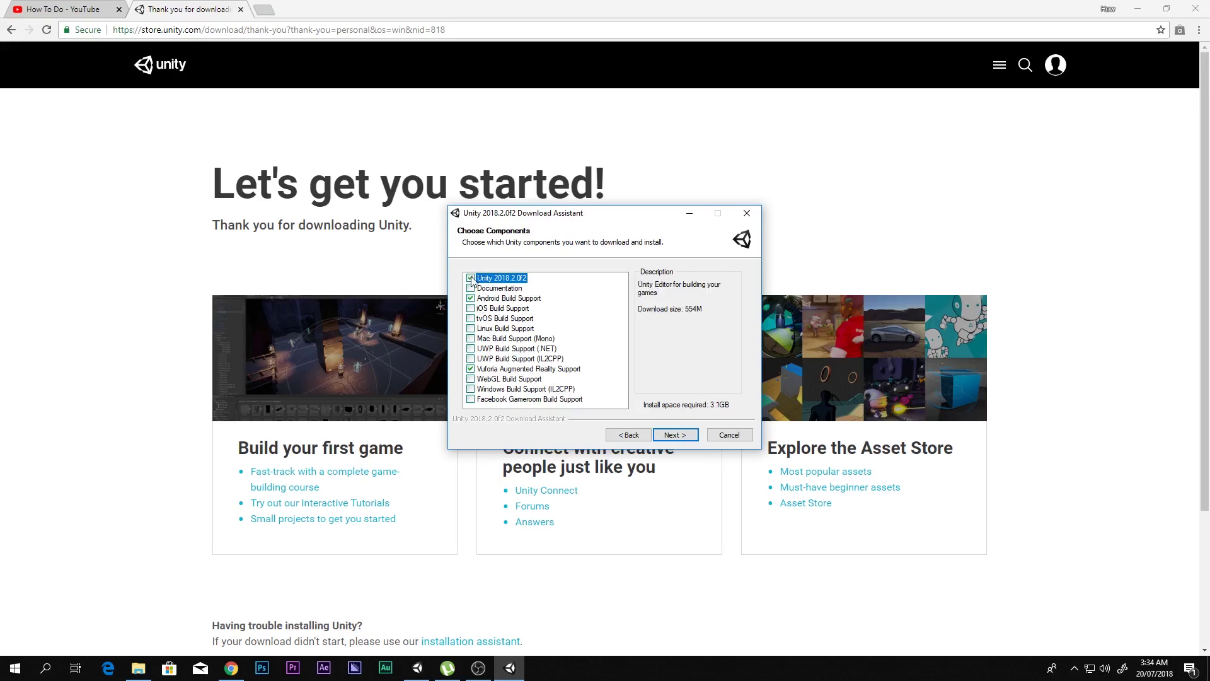
{"action": "left_click", "coordinate": [747, 213]}
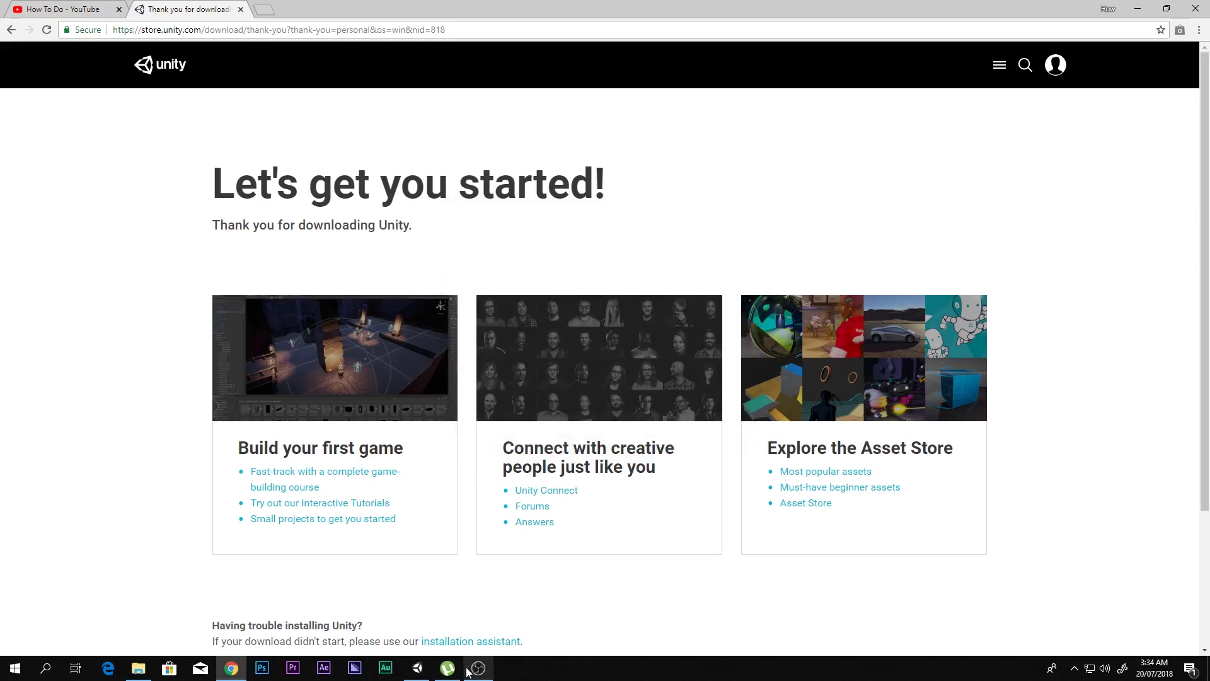
- Switch to Unity, add a Vuforia AR Camera to SampleScene and import the required Vuforia assets
{"action": "left_click", "coordinate": [417, 667]}
{"action": "left_click_drag", "start_coordinate": [358, 231], "coordinate": [365, 262], "text": "alt"}
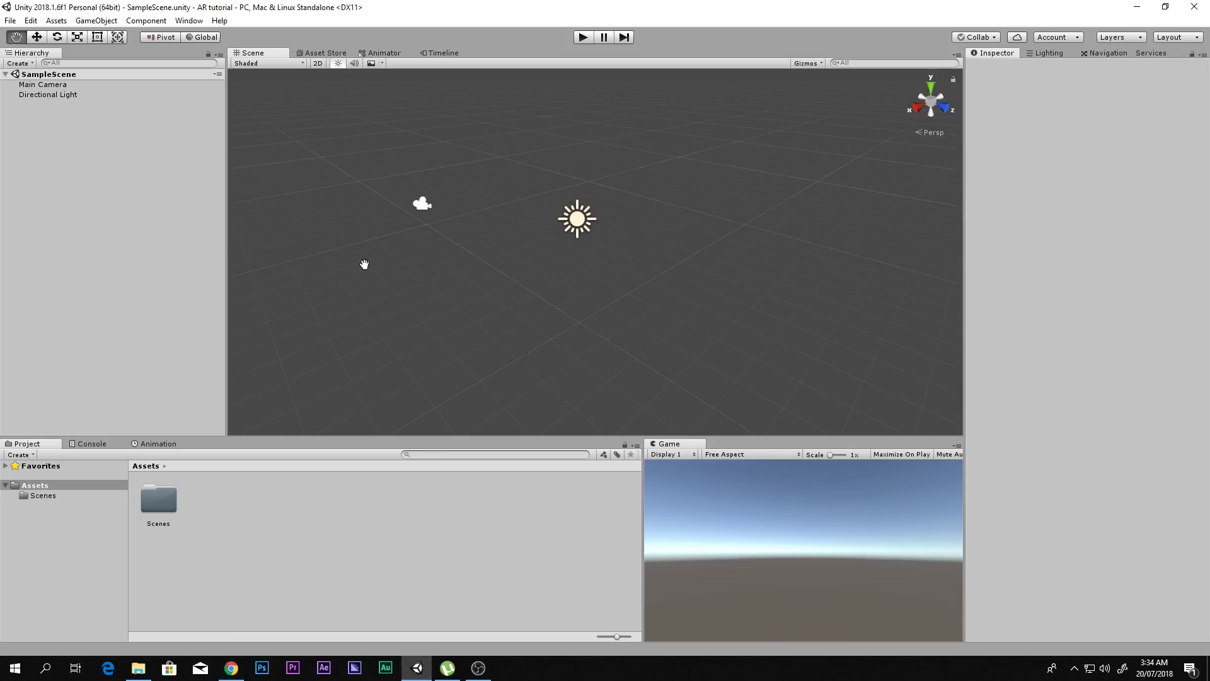
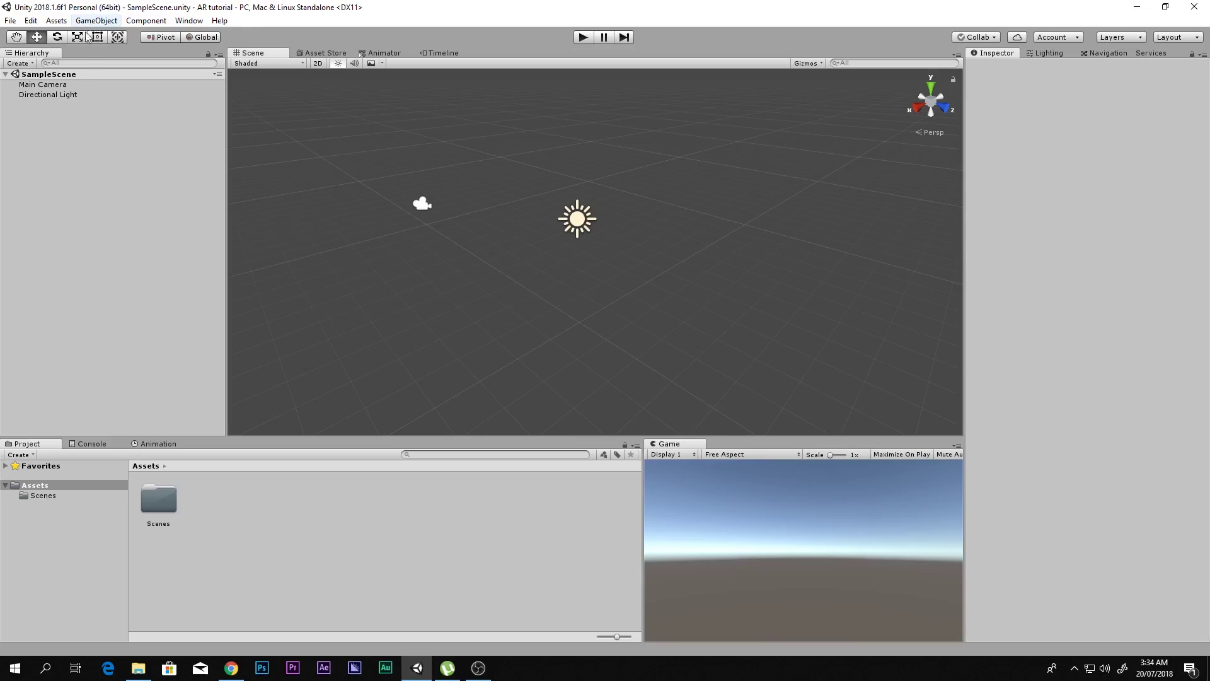
{"action": "right_click", "coordinate": [154, 218]}
{"action": "left_click", "coordinate": [96, 21]}
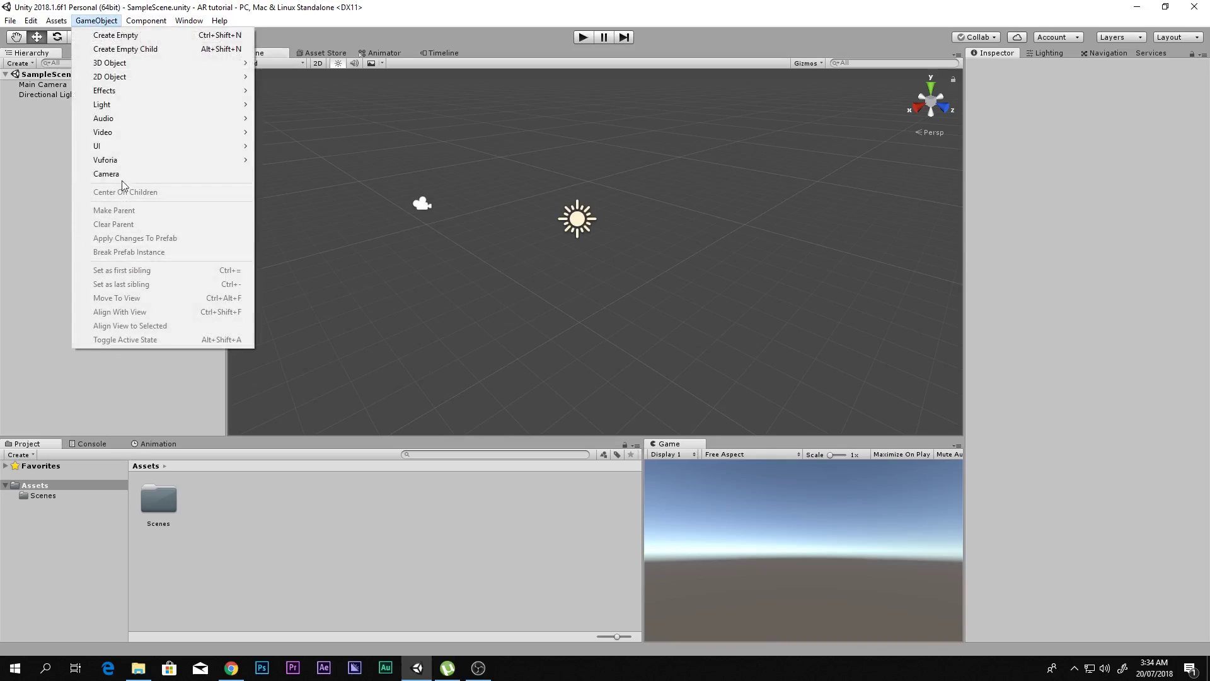
{"action": "mouse_move", "coordinate": [118, 162]}
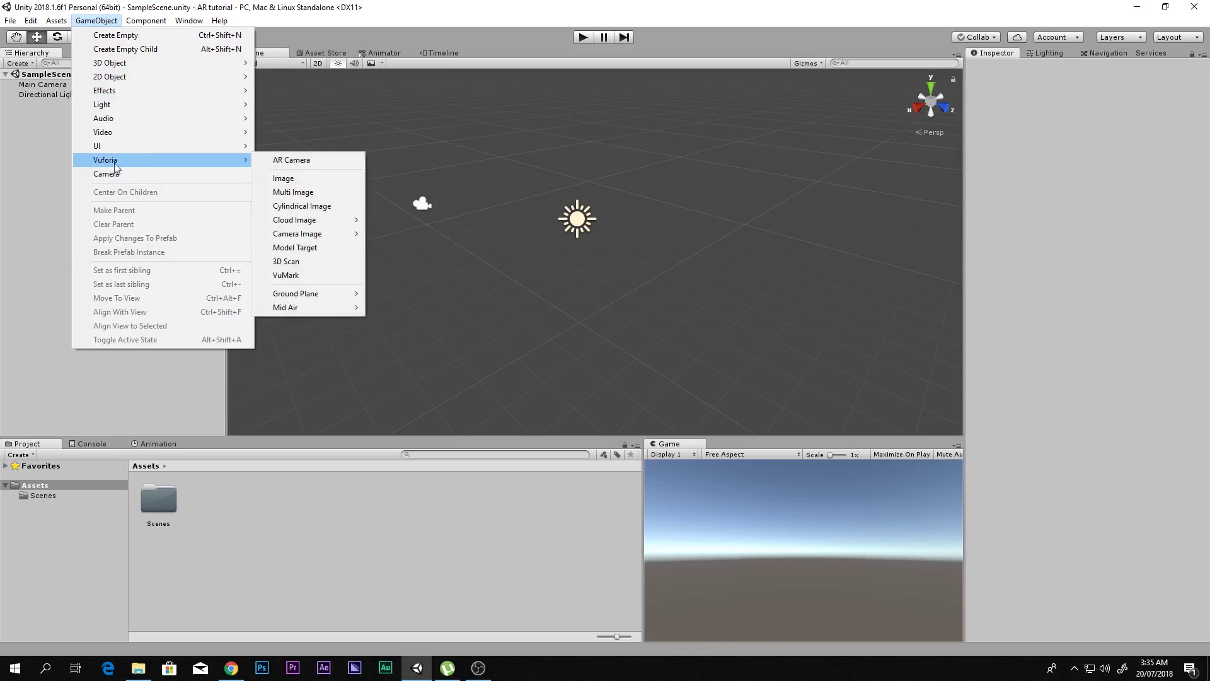
{"action": "left_click", "coordinate": [292, 162]}
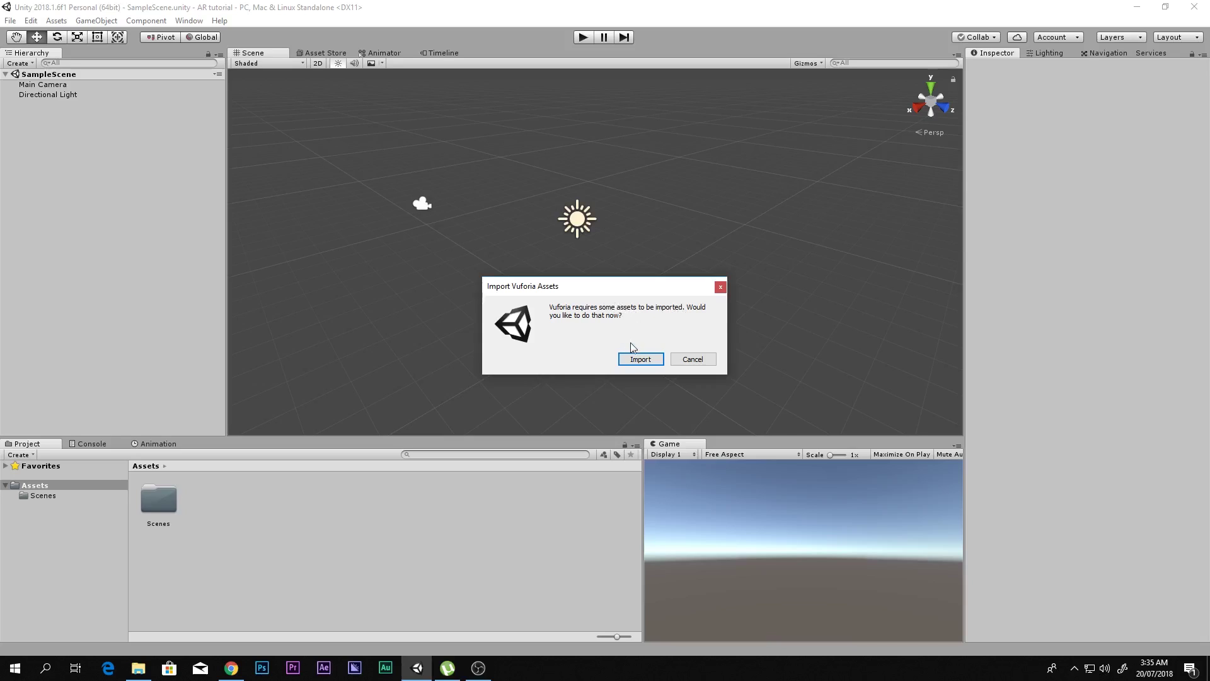
{"action": "left_click", "coordinate": [641, 360]}
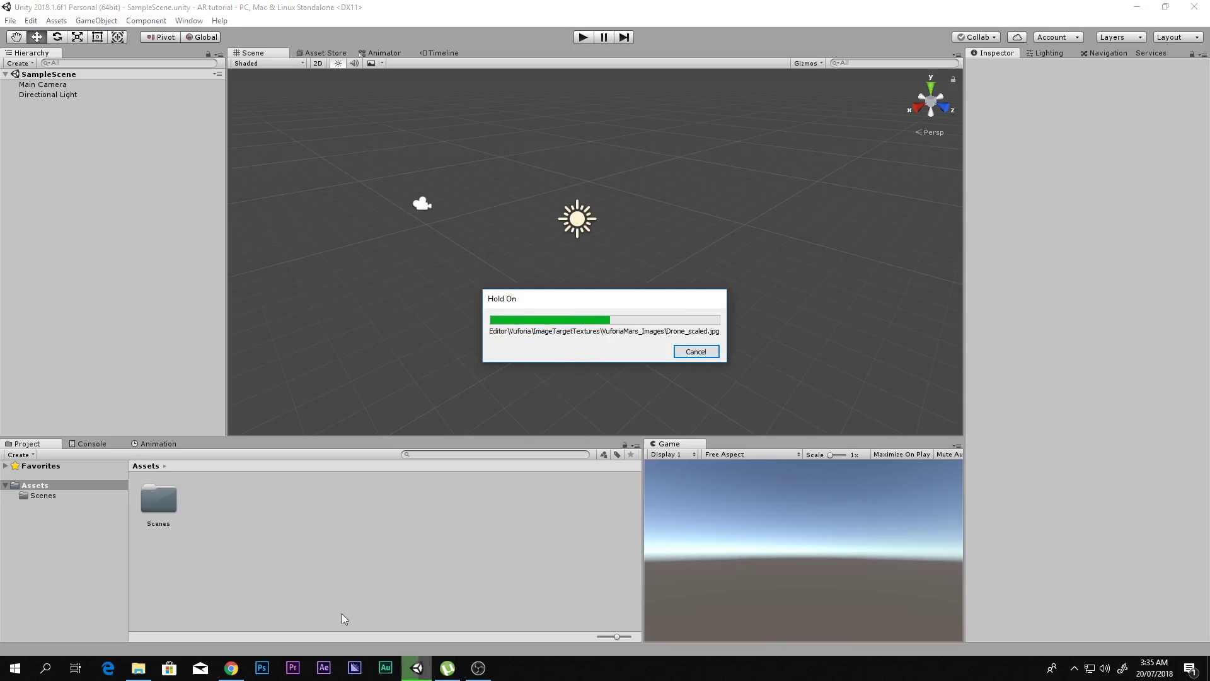
- Switch to the browser and search the web for "Vulforia" in a new tab
{"action": "mouse_move", "coordinate": [232, 667]}
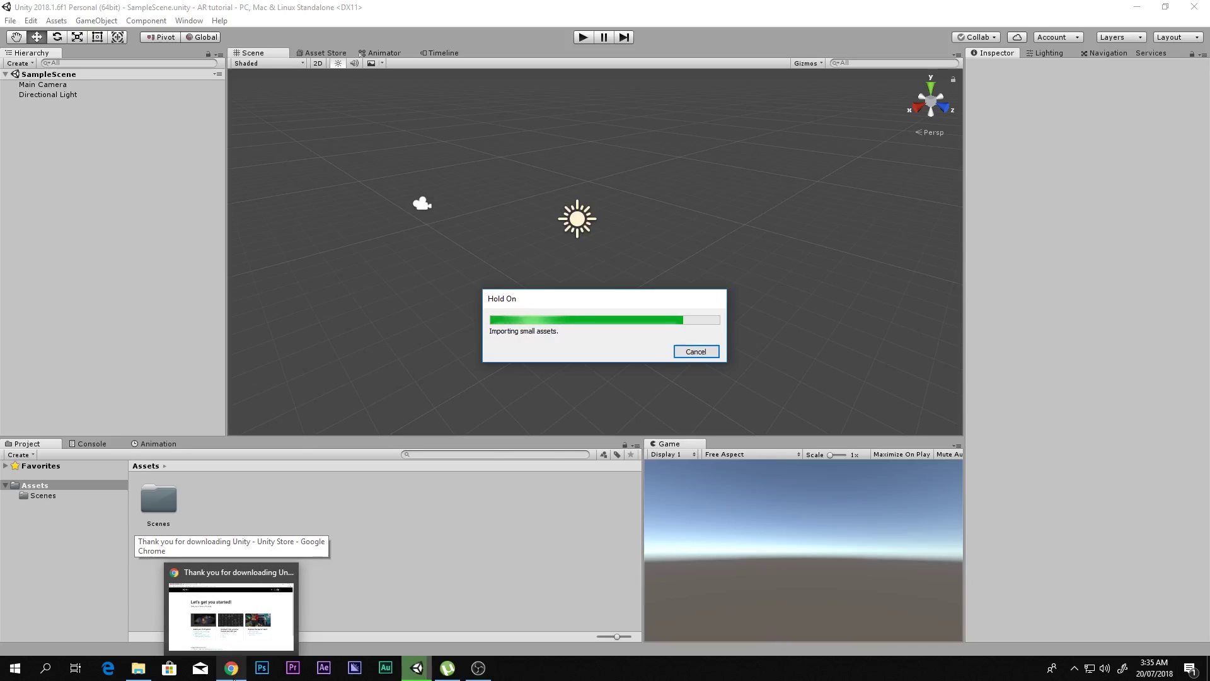
{"action": "left_click", "coordinate": [232, 669]}
{"action": "left_click", "coordinate": [259, 9]}
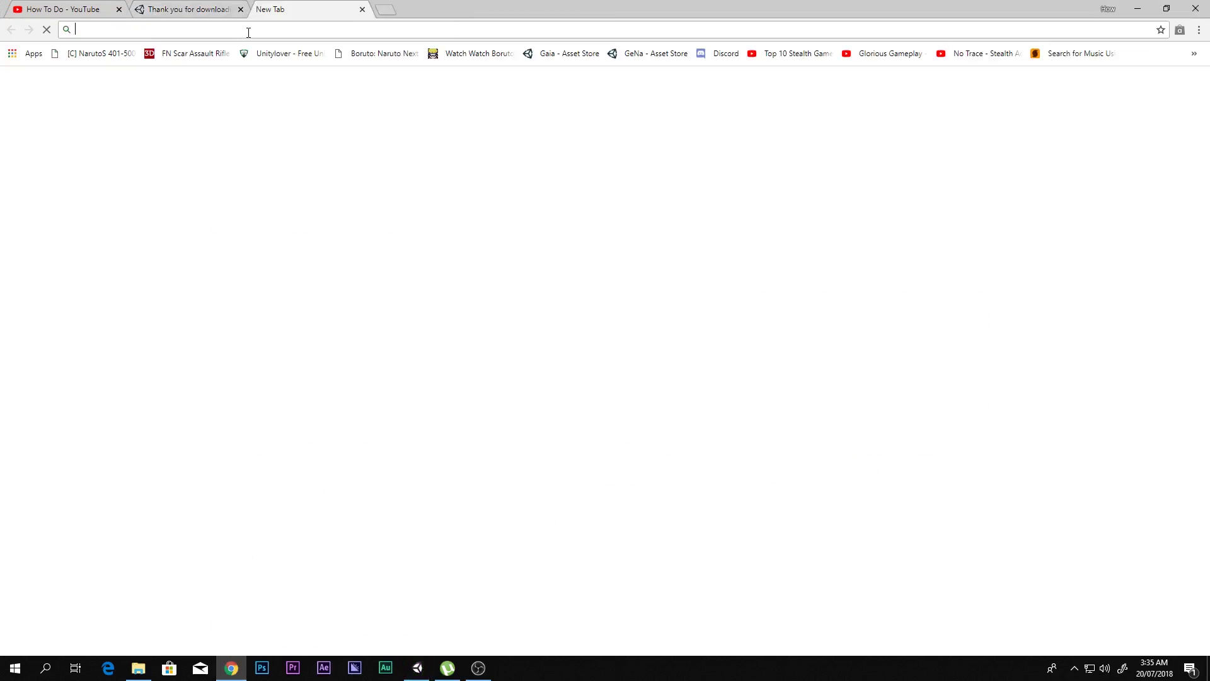
{"action": "type", "text": "Vulforia"}
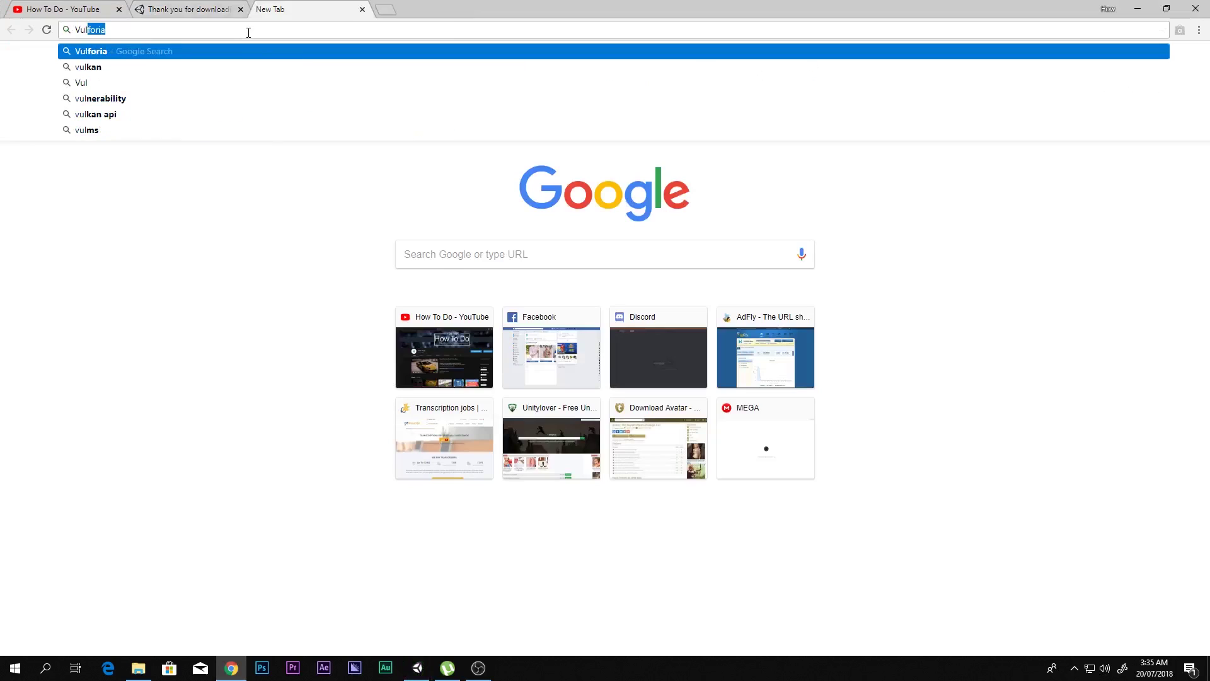
{"action": "key", "text": "Return"}
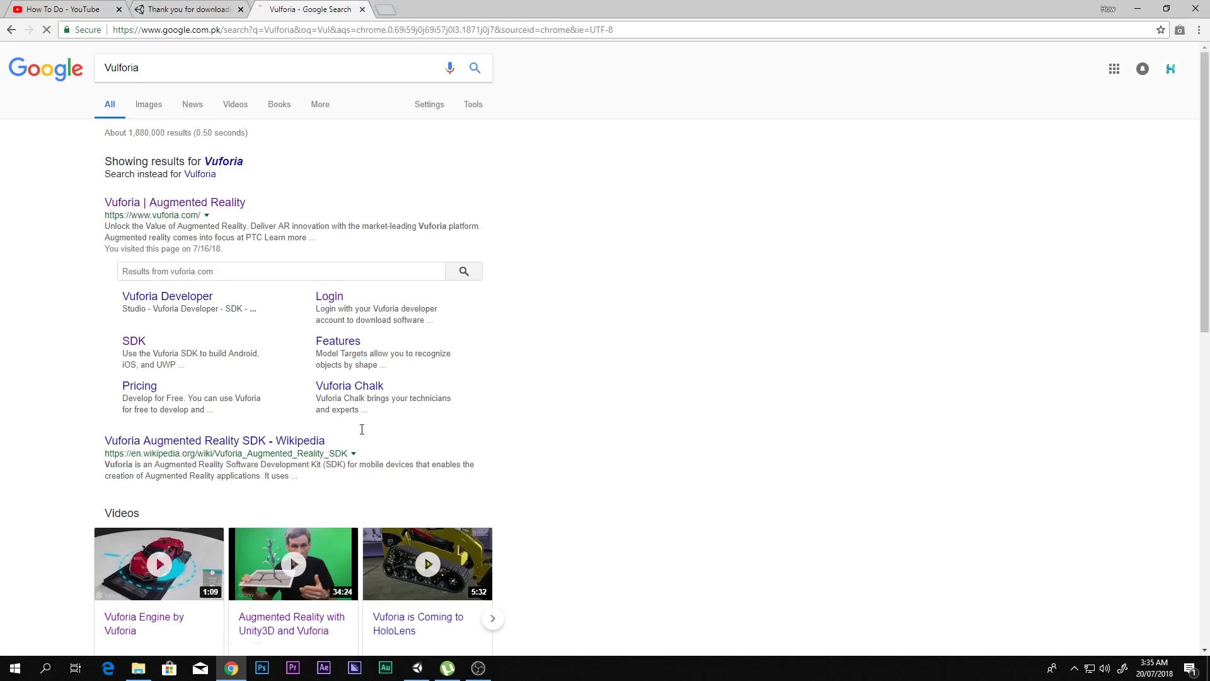
- Return to Unity, look over the imported asset folders and inspect the ARCamera's settings
{"action": "left_click", "coordinate": [424, 667]}
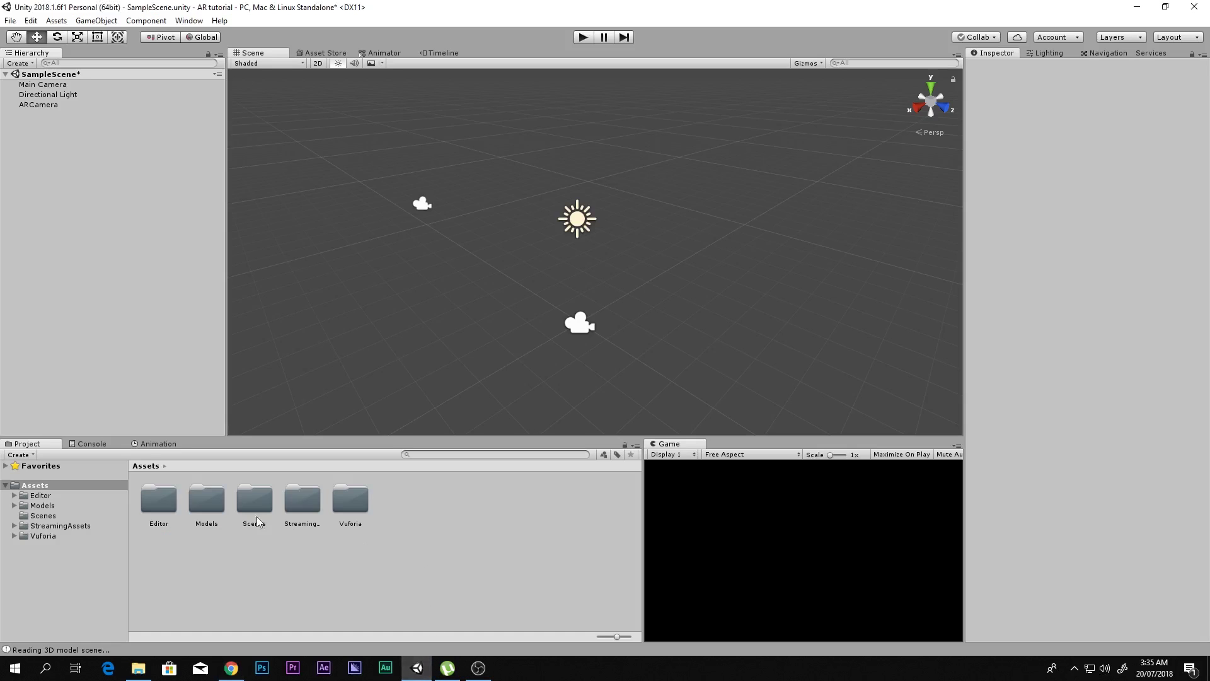
{"action": "left_click", "coordinate": [161, 512]}
{"action": "left_click", "coordinate": [196, 504]}
{"action": "key", "text": "Right"}
{"action": "key", "text": "Right"}
{"action": "key", "text": "Right"}
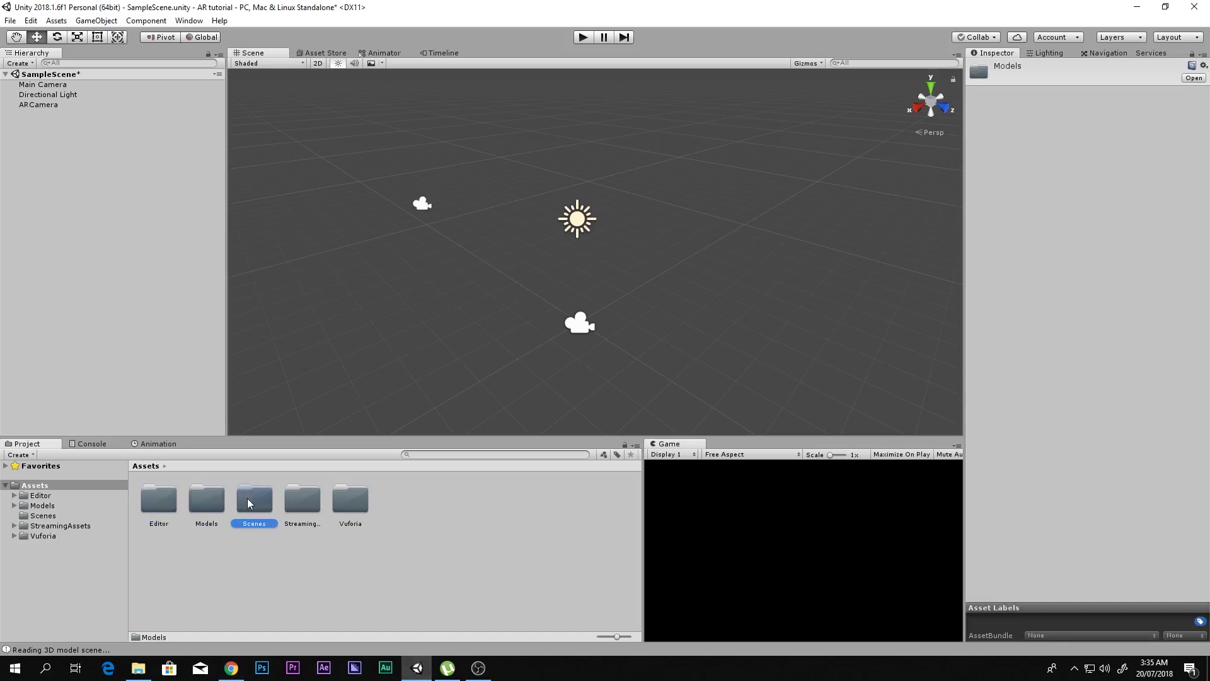
{"action": "left_click", "coordinate": [62, 105]}
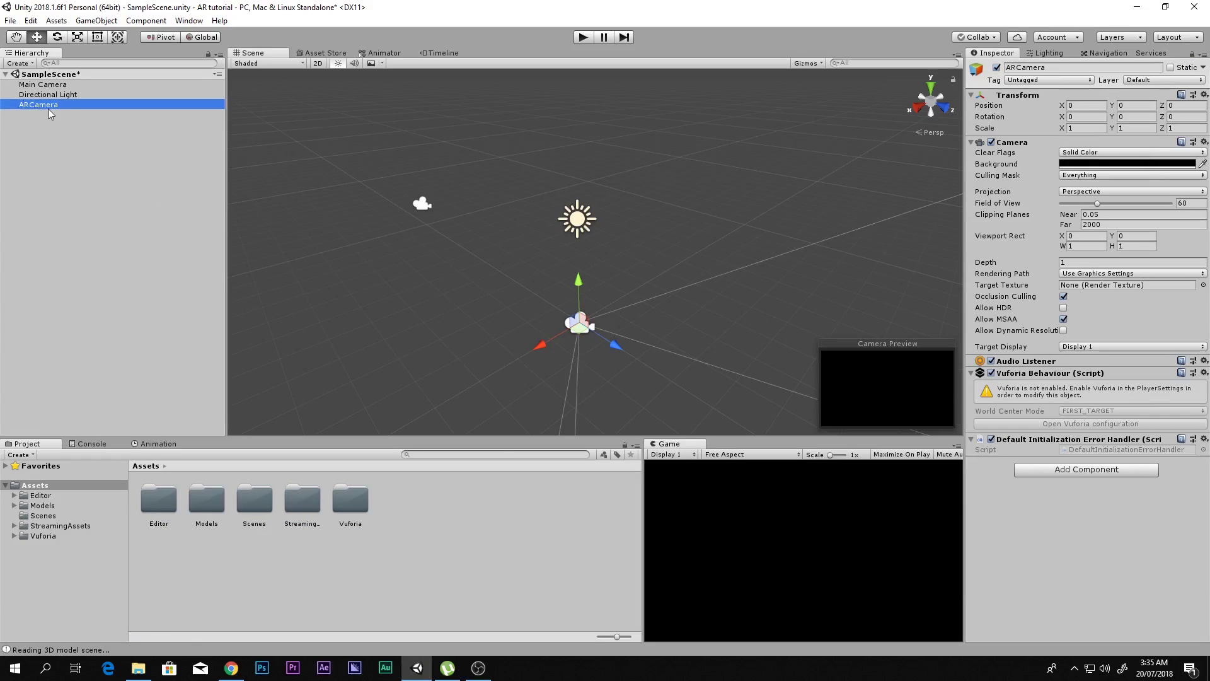
- Switch to the browser, open the Vuforia website from the search results and return to Unity
{"action": "left_click", "coordinate": [232, 669]}
{"action": "left_click", "coordinate": [231, 670]}
{"action": "left_click", "coordinate": [136, 215]}
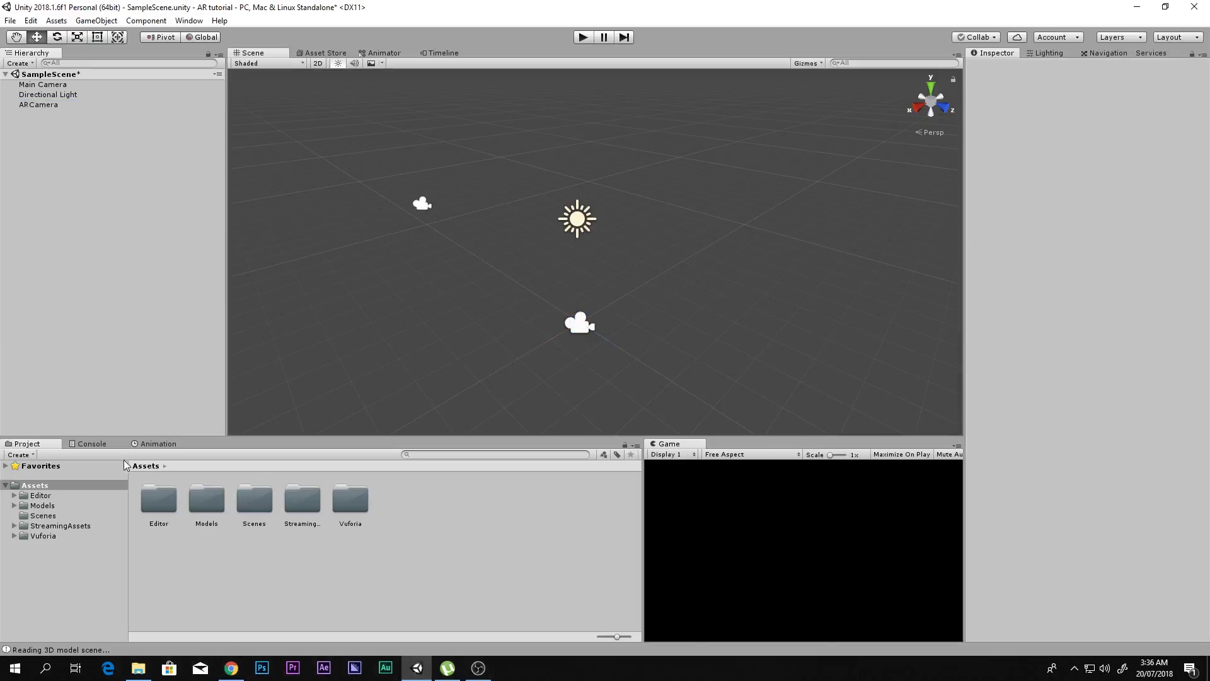
- Delete the Main Camera from SampleScene, keeping the Directional Light and the ARCamera
{"action": "left_click", "coordinate": [63, 650]}
{"action": "left_click", "coordinate": [21, 444]}
{"action": "left_click", "coordinate": [42, 85]}
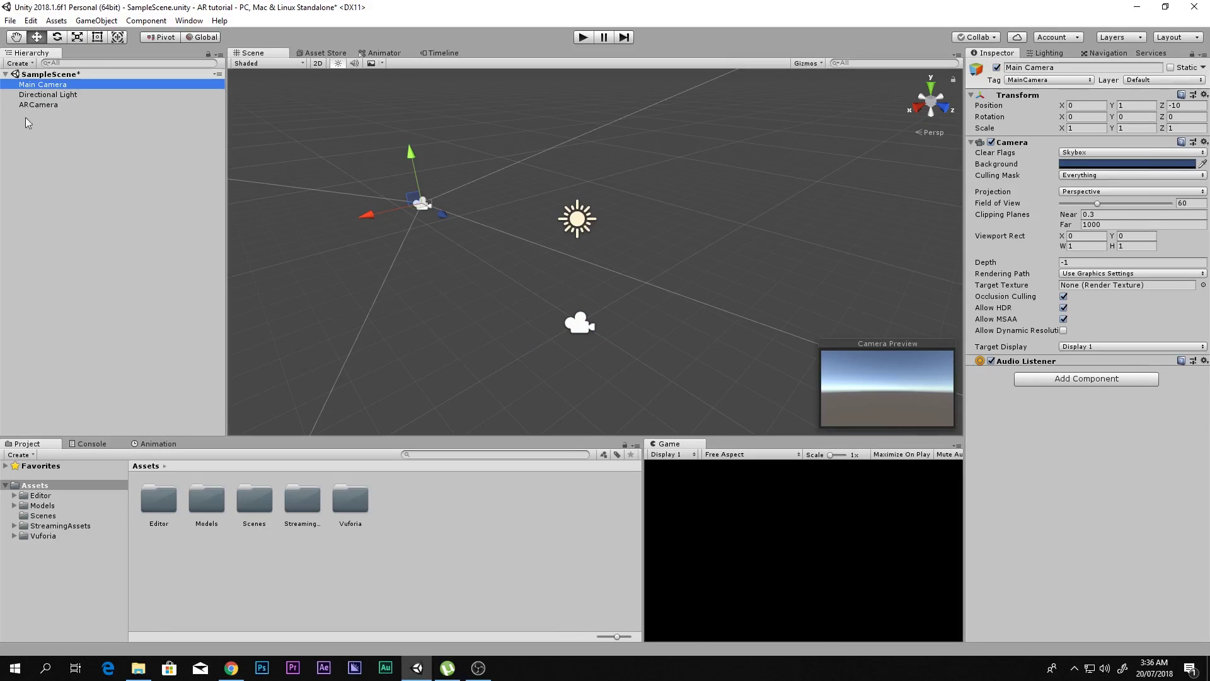
{"action": "left_click", "coordinate": [55, 105]}
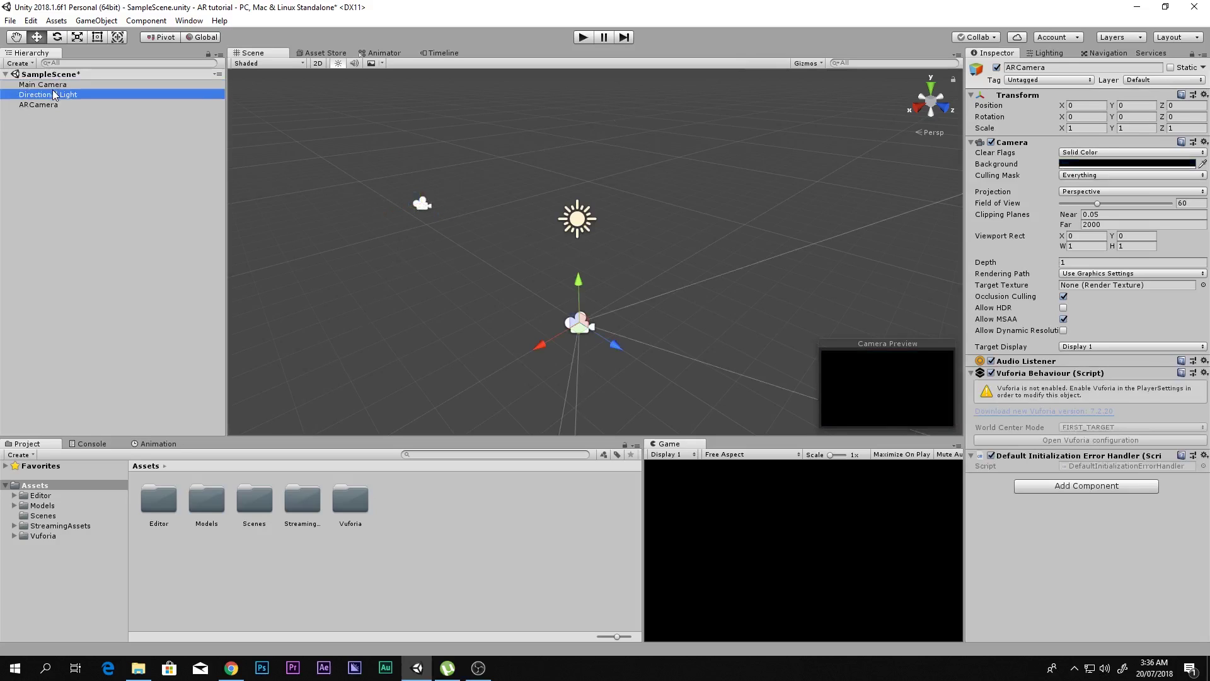
{"action": "left_click", "coordinate": [55, 95]}
{"action": "left_click", "coordinate": [51, 84]}
{"action": "key", "text": "Delete"}
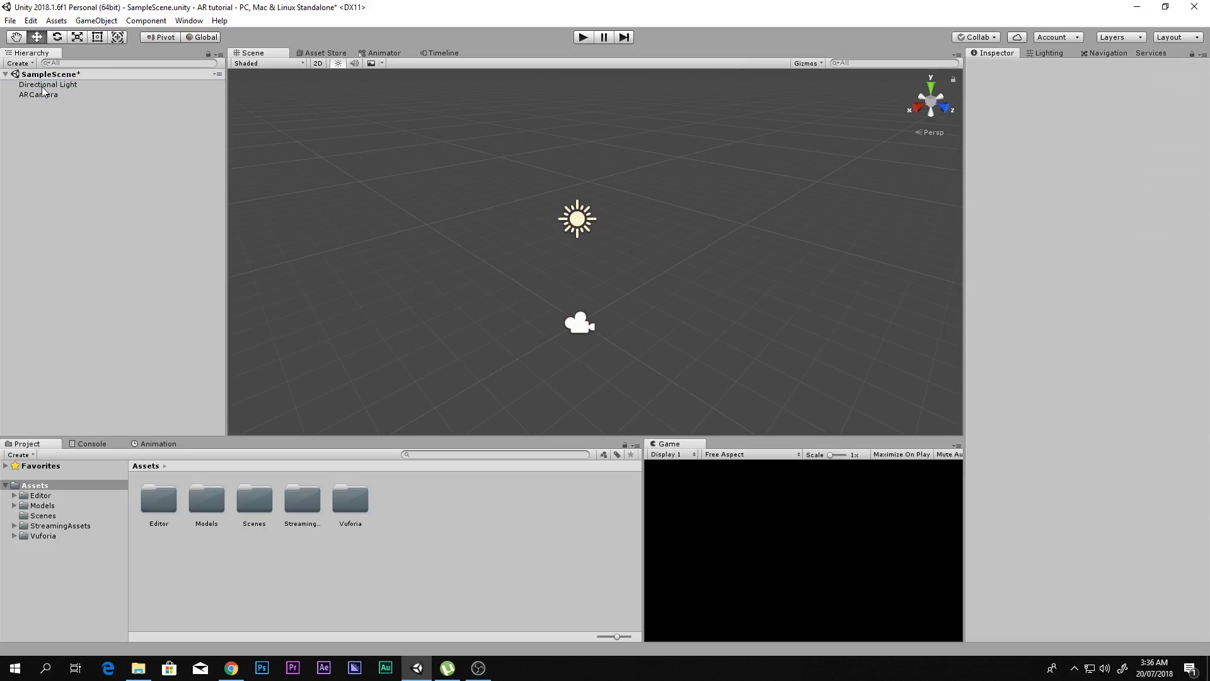
- Compare the Directional Light and the ARCamera, and check the ARCamera's Vuforia Behaviour component
{"action": "left_click", "coordinate": [39, 95]}
{"action": "left_click", "coordinate": [42, 85]}
{"action": "left_click", "coordinate": [43, 94]}
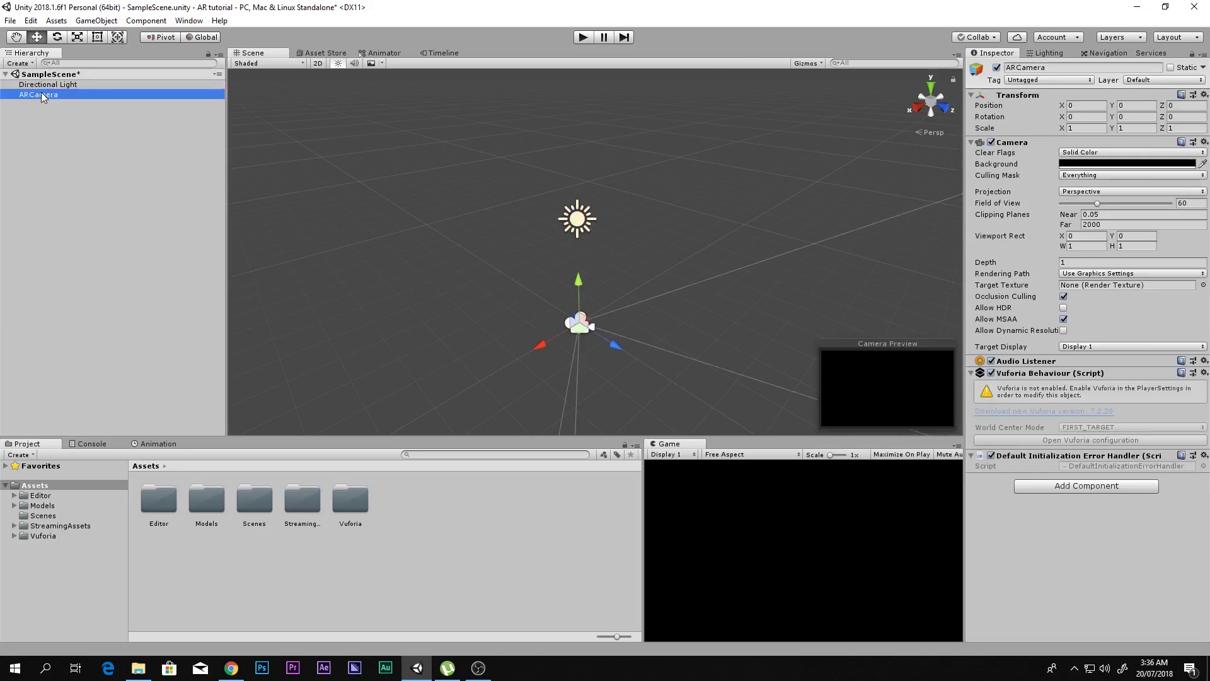
{"action": "left_click", "coordinate": [42, 84]}
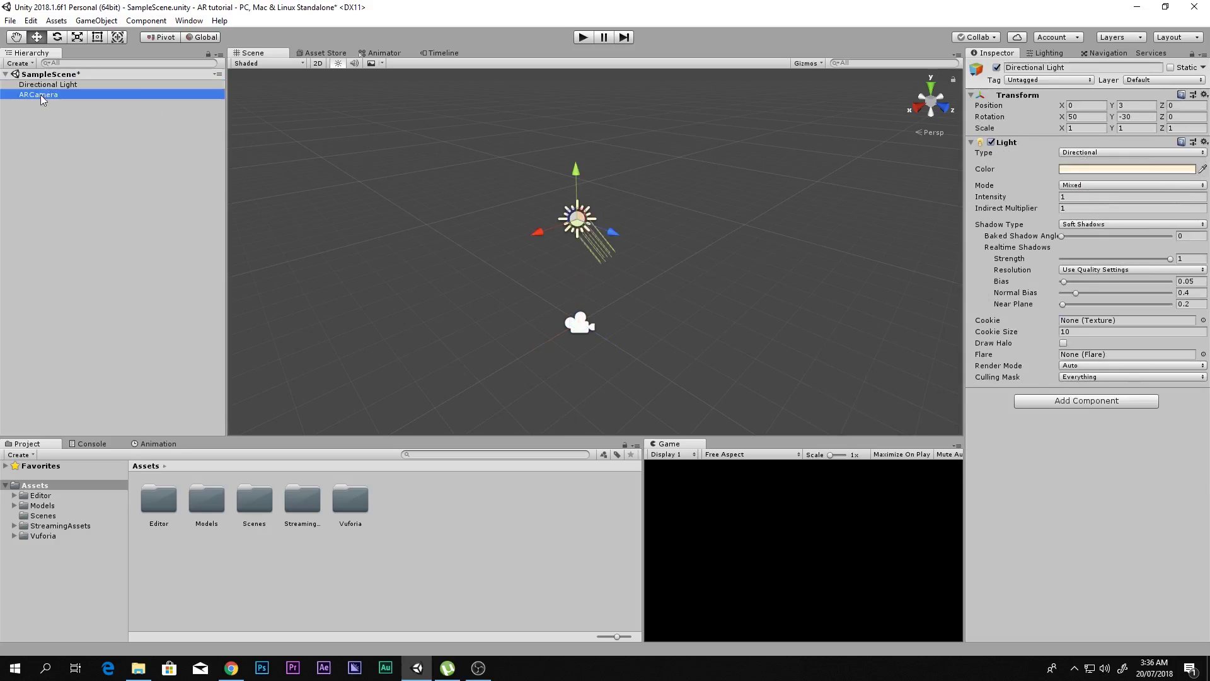
{"action": "left_click", "coordinate": [39, 94]}
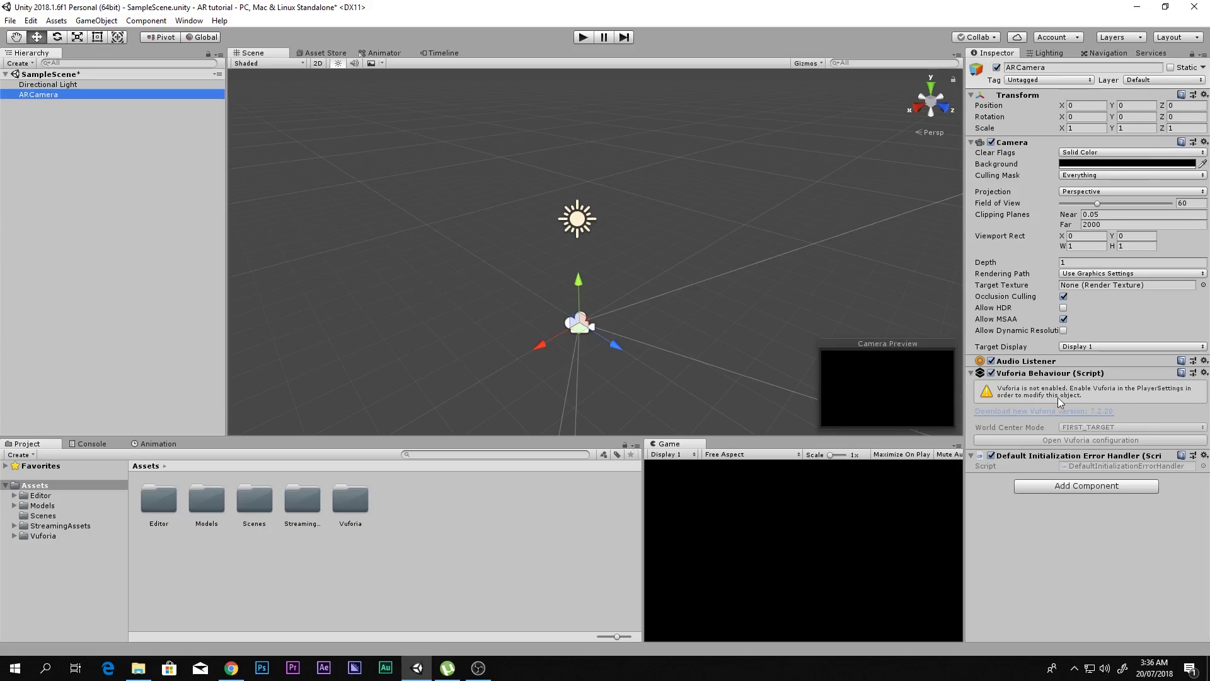
- Enable Virtual Reality Supported and Vuforia Augmented Reality in the XR Settings of the project's Player settings
{"action": "left_click", "coordinate": [30, 21]}
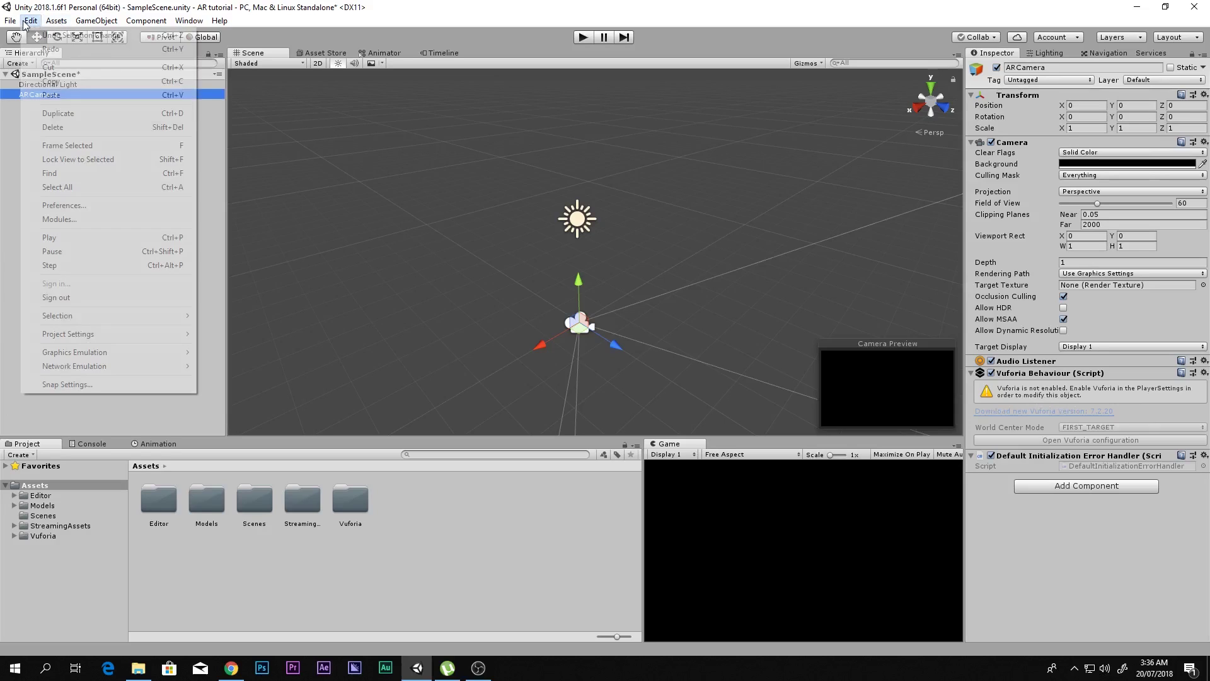
{"action": "mouse_move", "coordinate": [104, 334]}
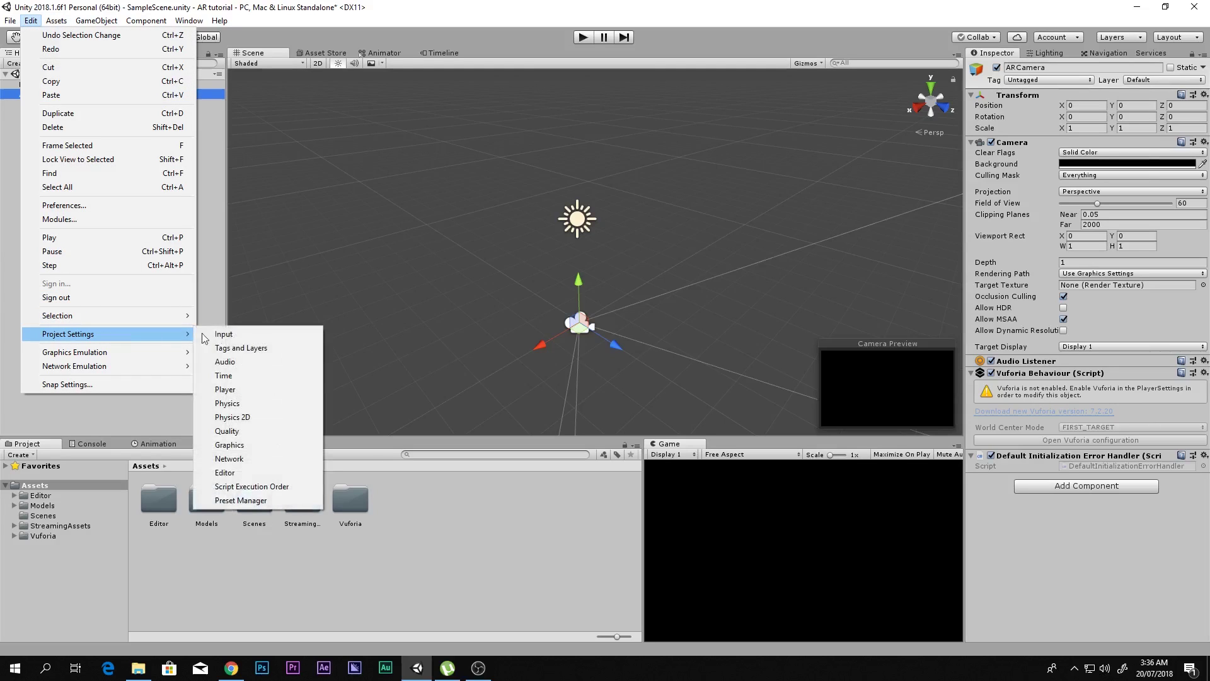
{"action": "left_click", "coordinate": [227, 389]}
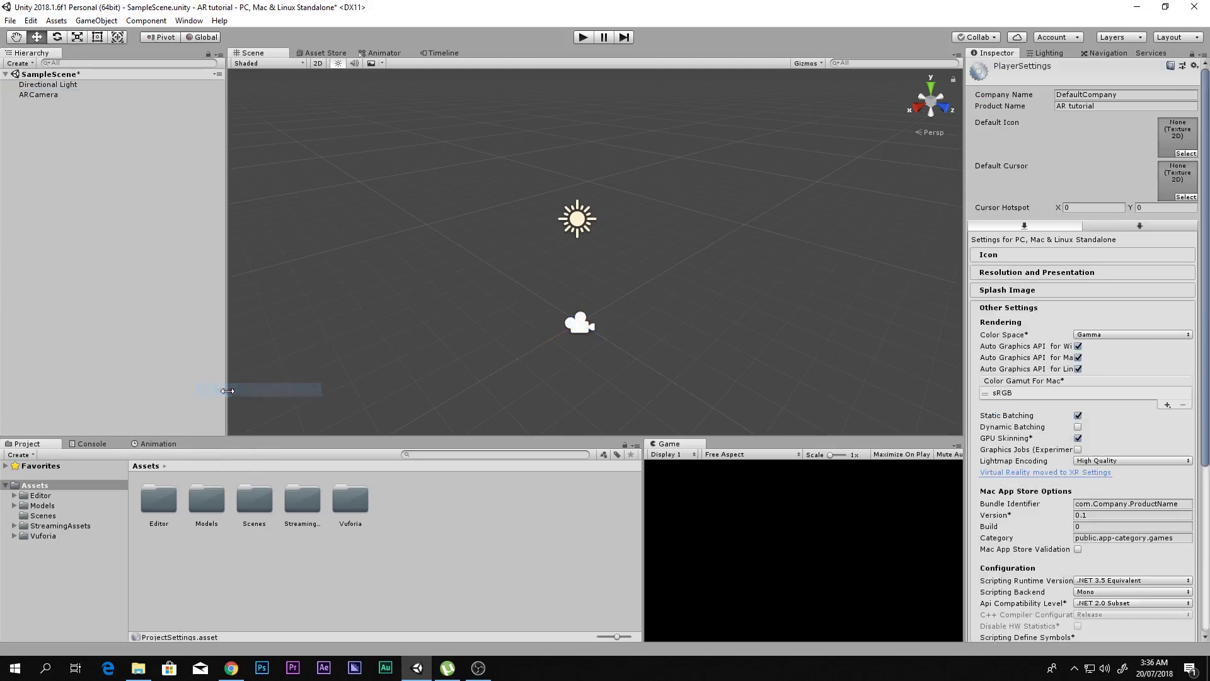
{"action": "left_click", "coordinate": [1002, 312]}
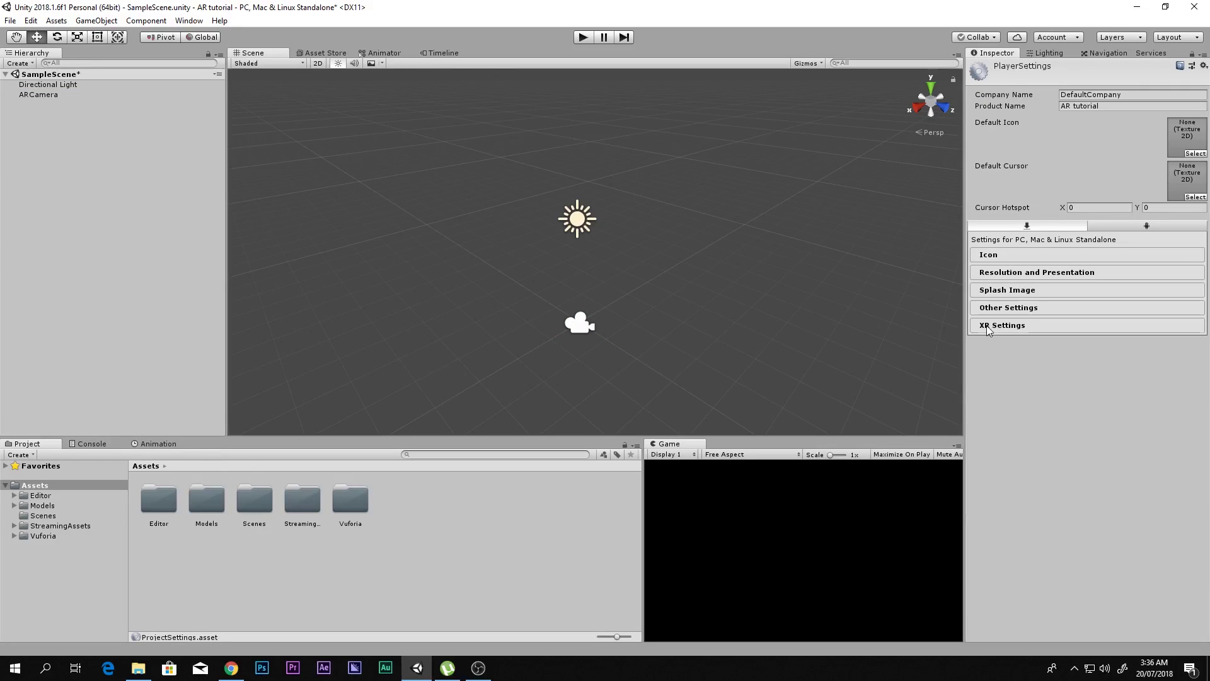
{"action": "left_click", "coordinate": [988, 329]}
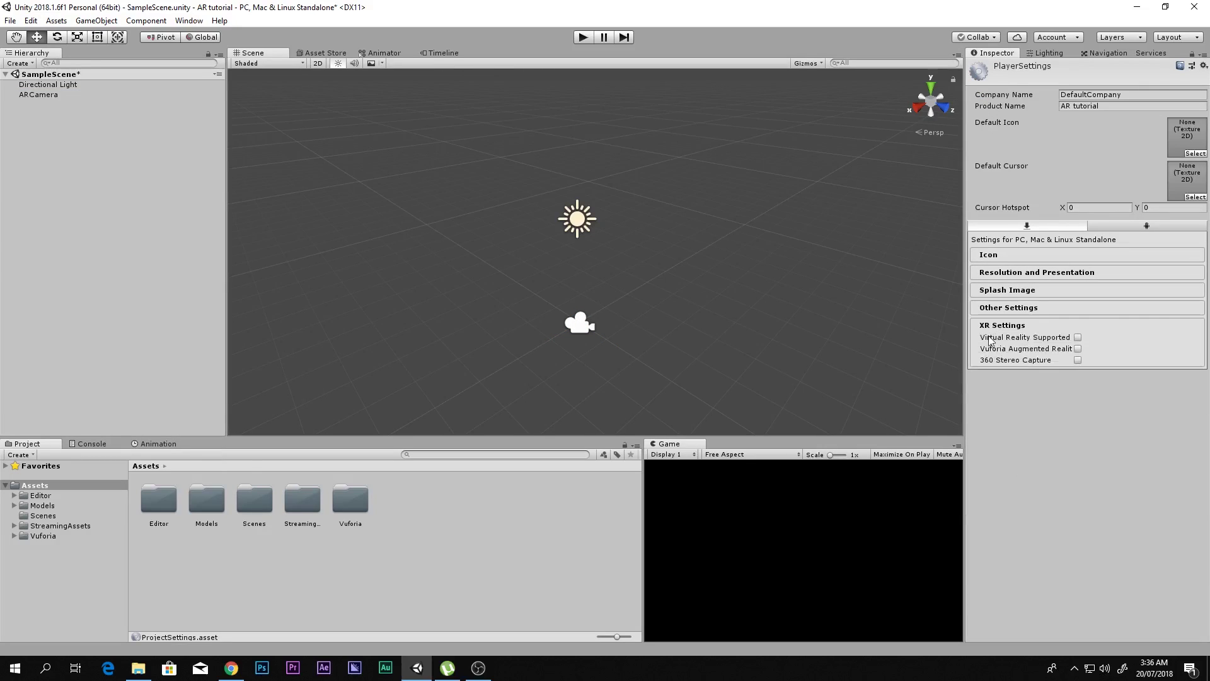
{"action": "left_click", "coordinate": [1078, 338]}
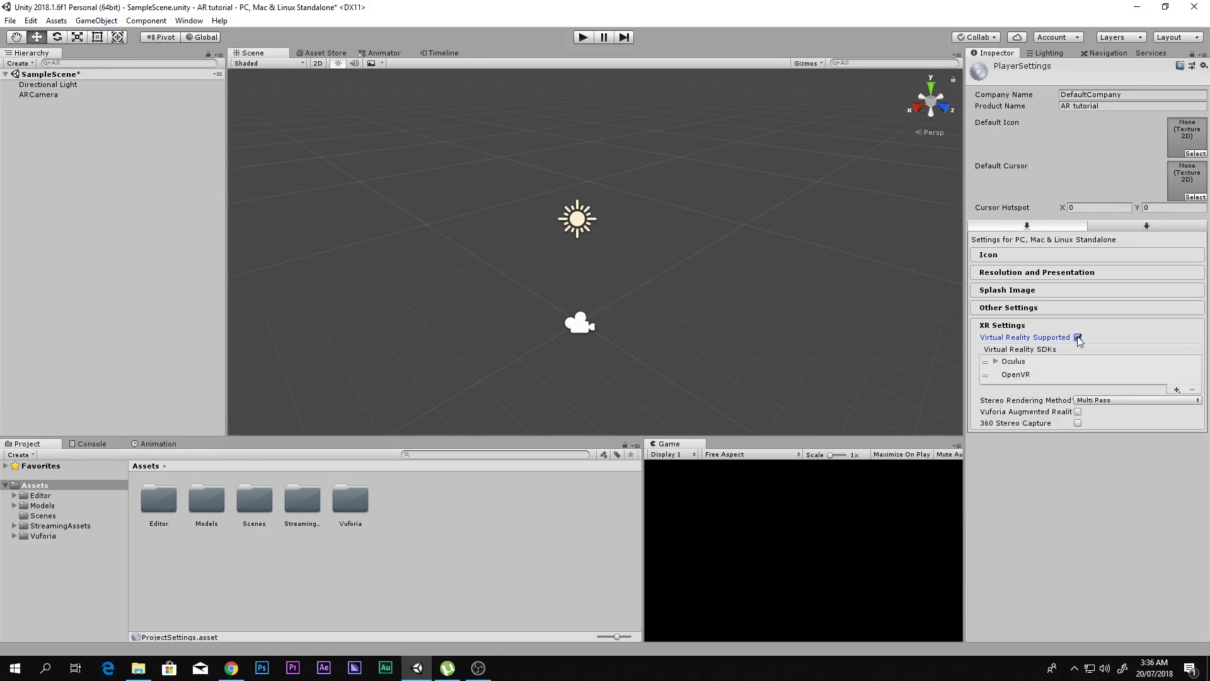
{"action": "left_click", "coordinate": [1078, 412]}
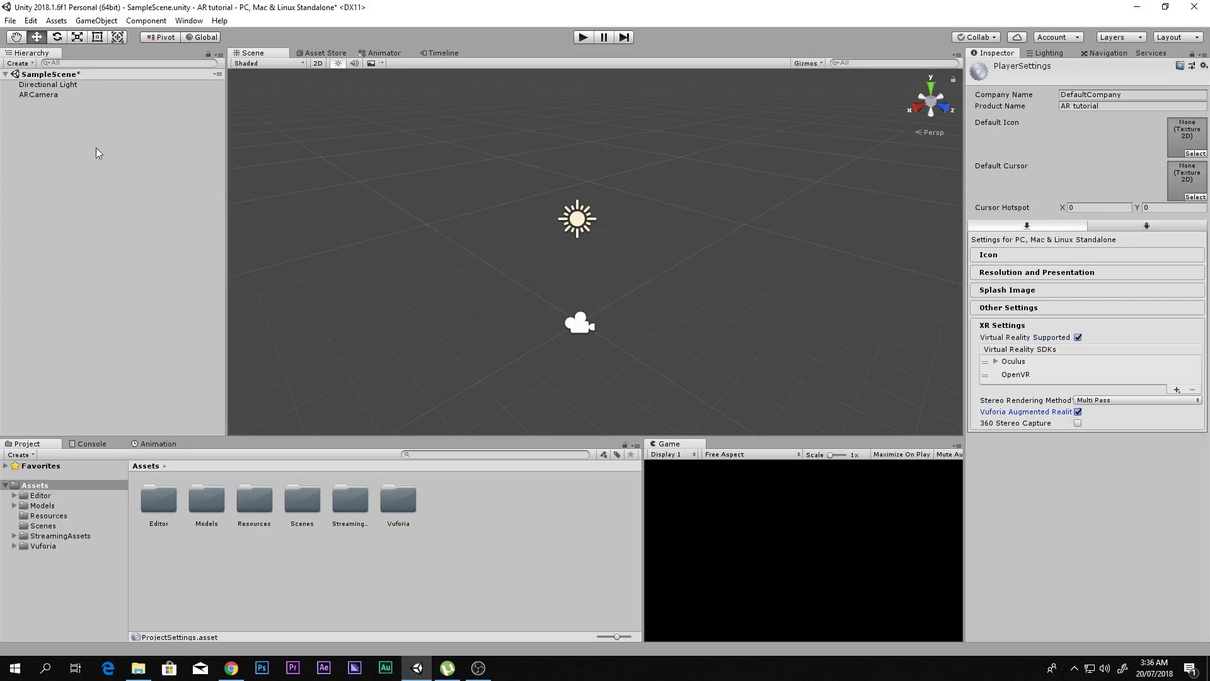
- Open the Vuforia configuration from the ARCamera and make the App License Key field ready for entry
{"action": "left_click", "coordinate": [39, 94]}
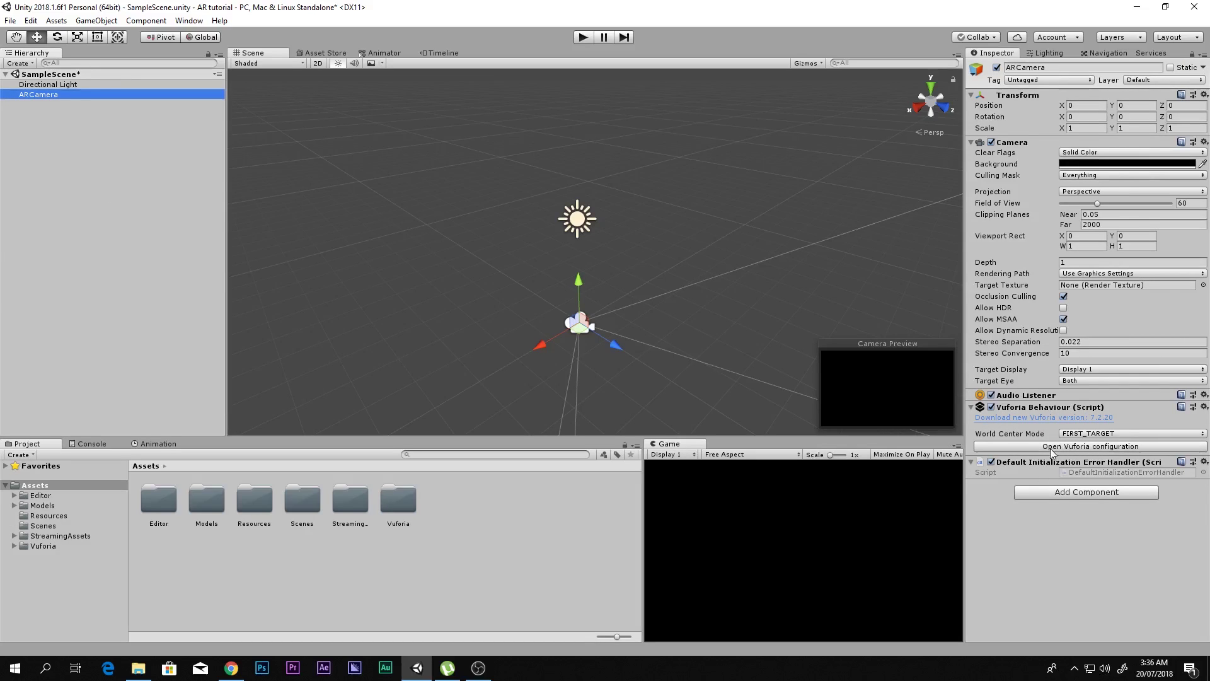
{"action": "left_click", "coordinate": [1050, 449]}
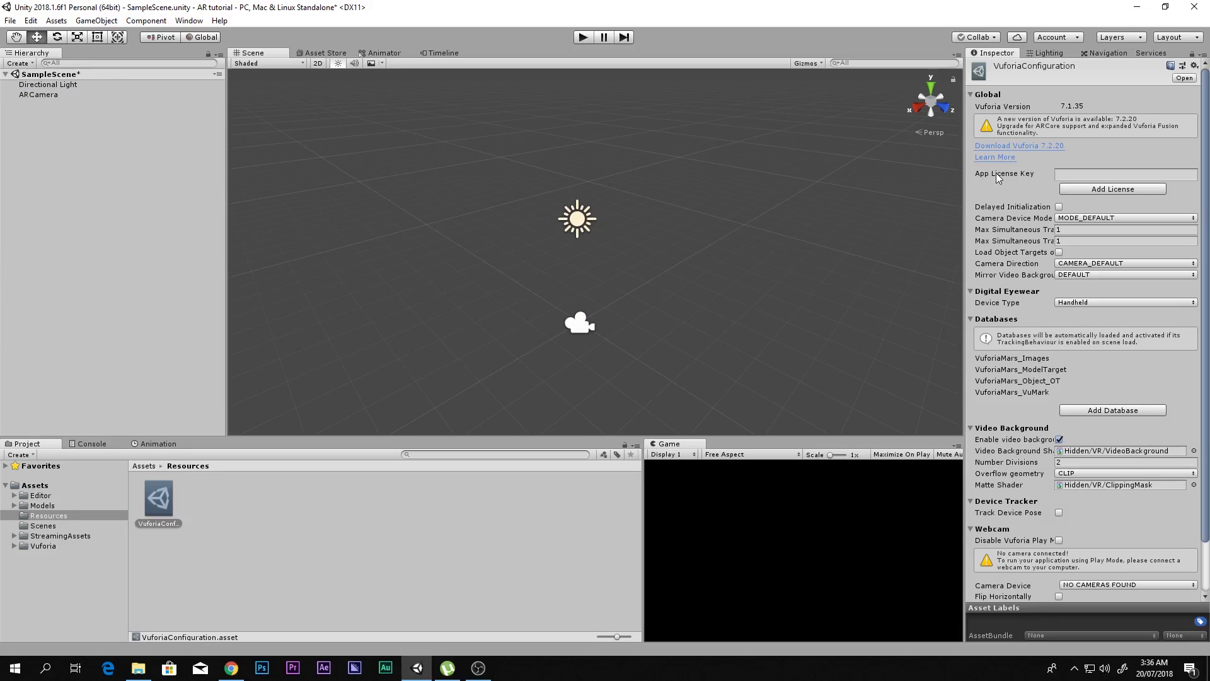
{"action": "left_click", "coordinate": [1062, 174]}
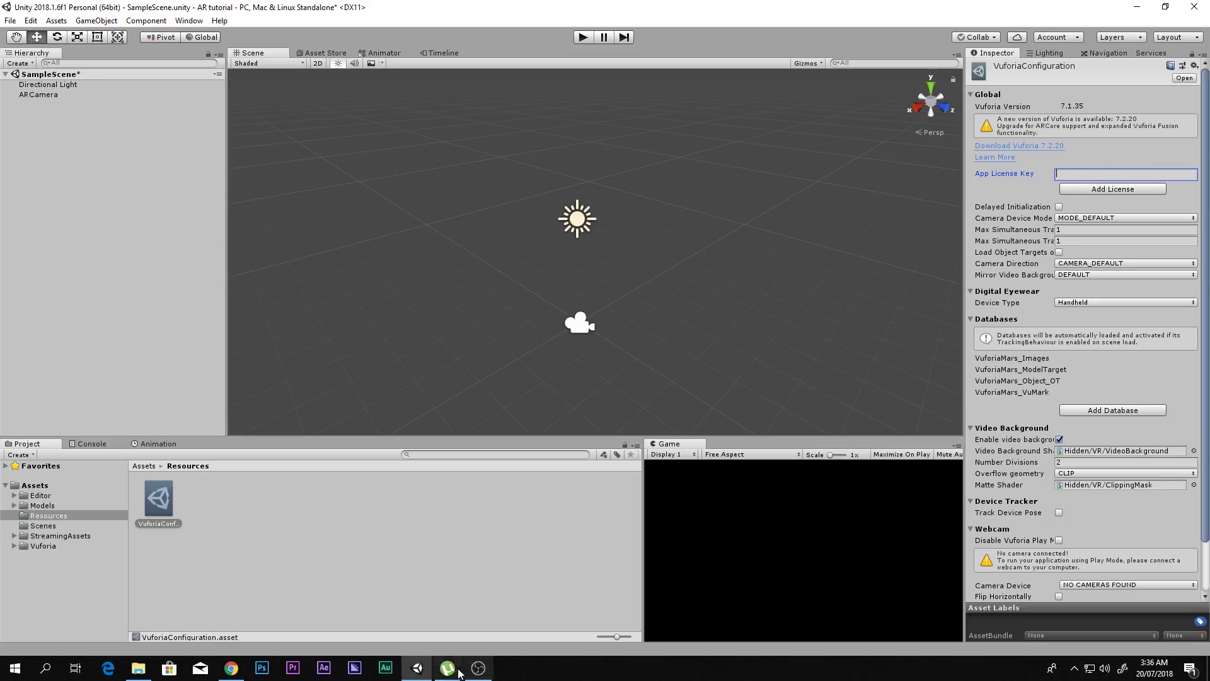
- Switch to the browser, open Vuforia's Login and SDK results in separate tabs, and keep only the SDK download page
{"action": "left_click", "coordinate": [228, 672]}
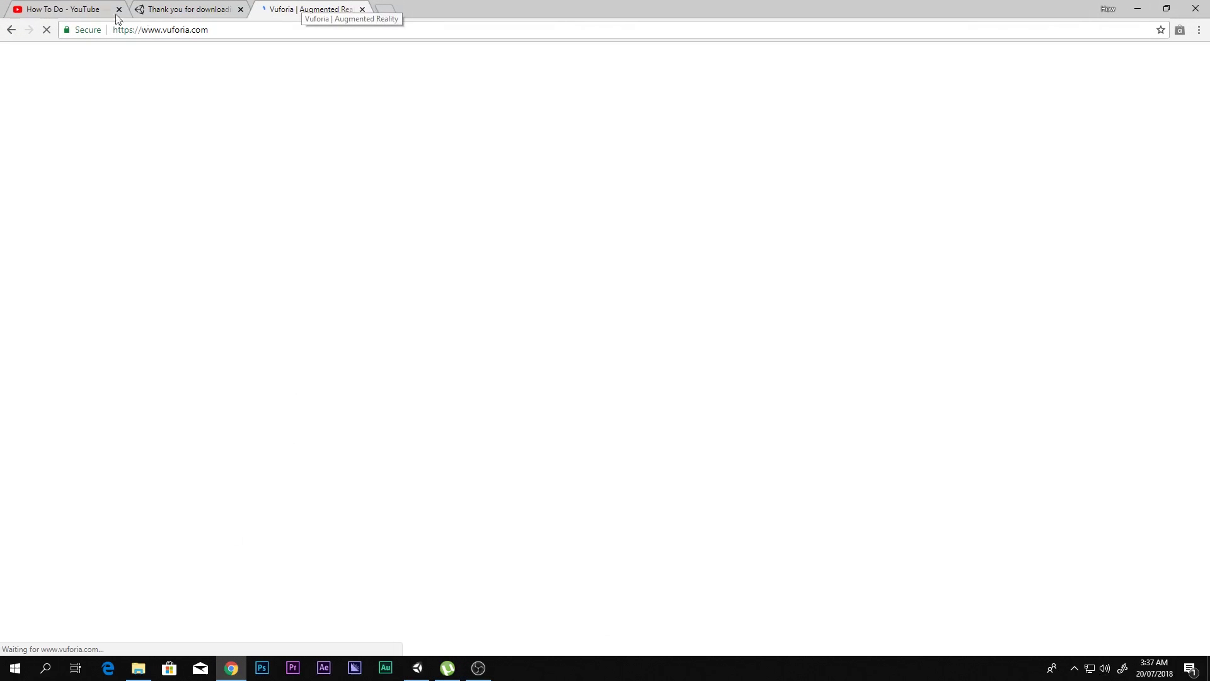
{"action": "left_click", "coordinate": [11, 30]}
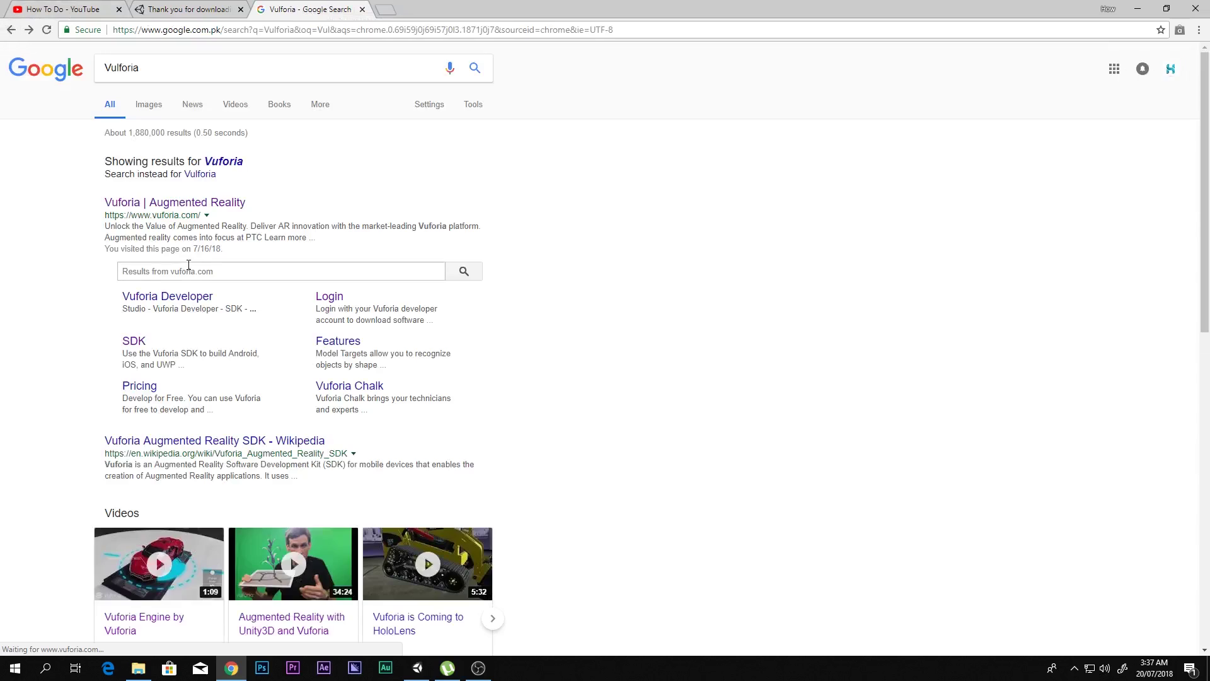
{"action": "middle_click", "coordinate": [326, 299]}
{"action": "middle_click", "coordinate": [142, 341]}
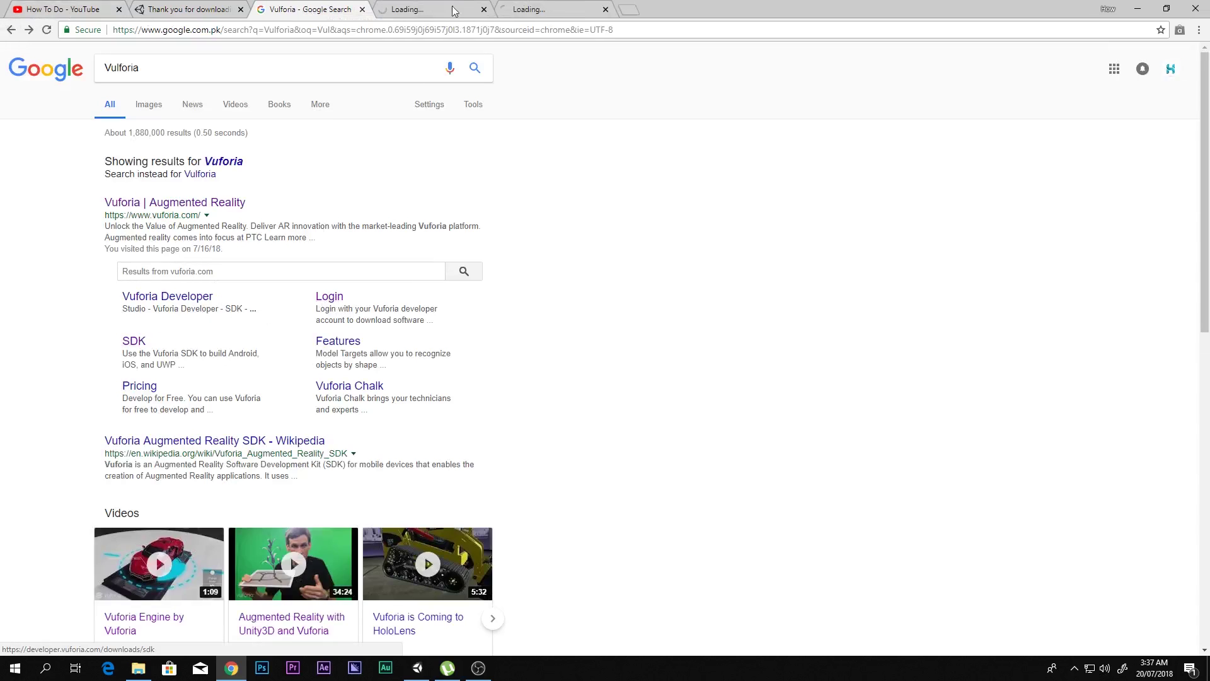
{"action": "left_click", "coordinate": [435, 8]}
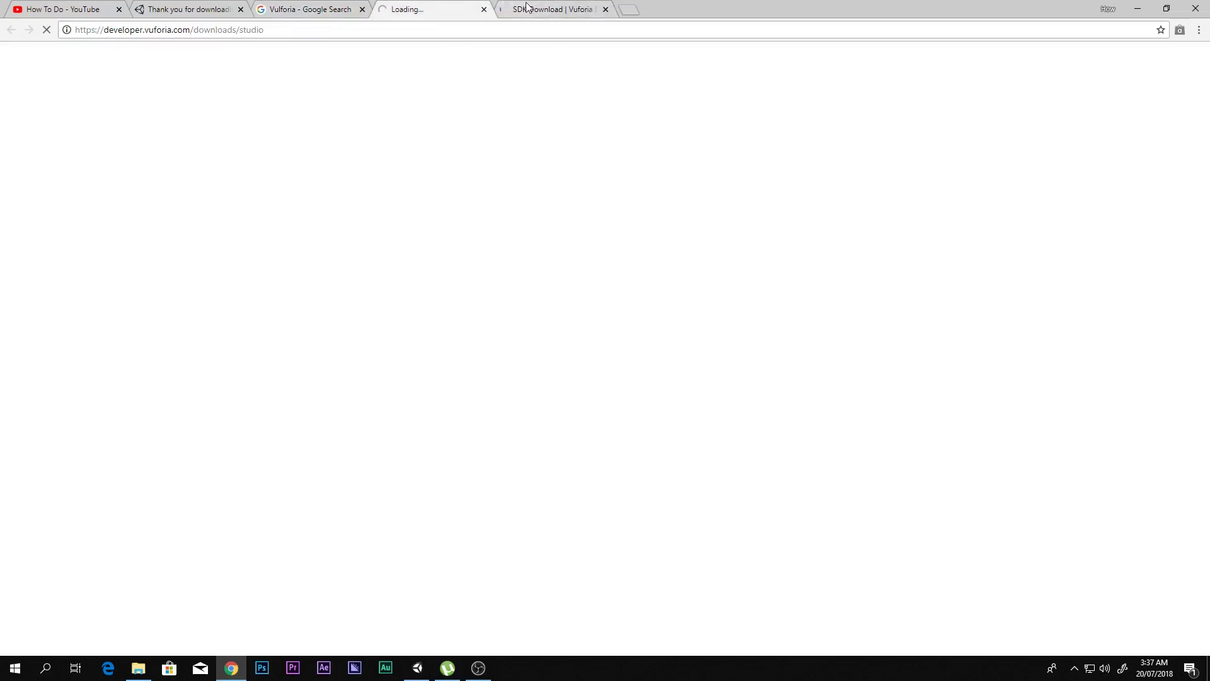
{"action": "left_click", "coordinate": [483, 9]}
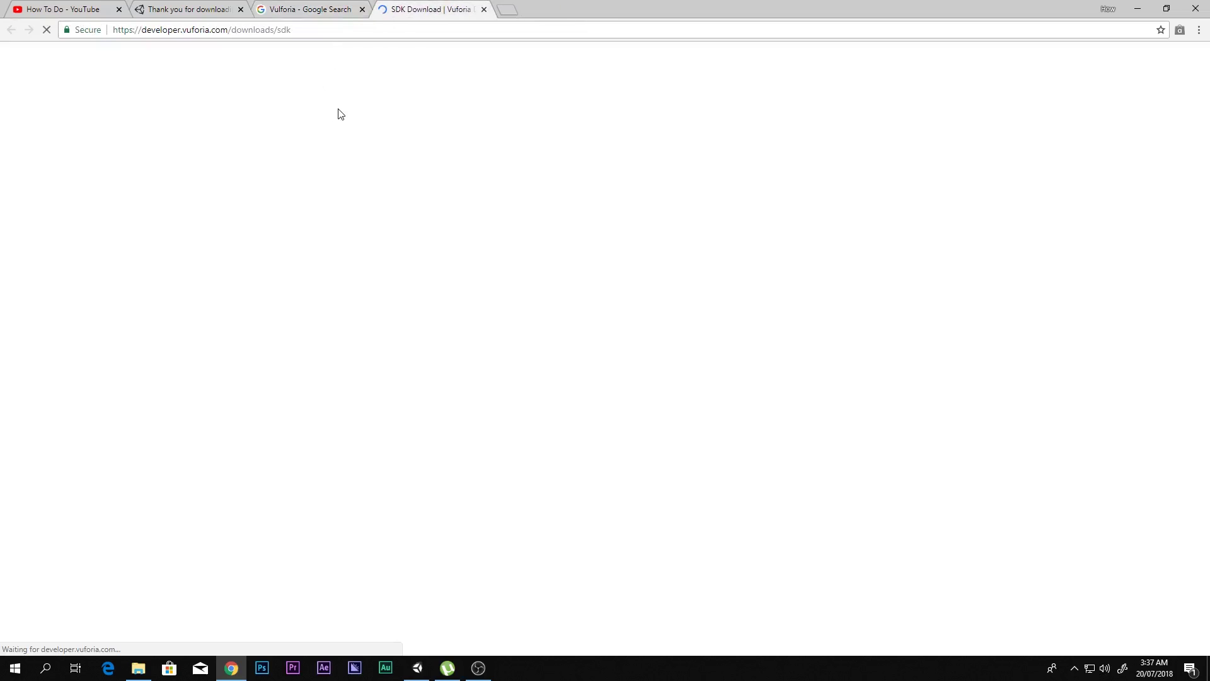
- Try to open the account registration page from the Vuforia Developer Portal's home page
{"action": "left_click", "coordinate": [340, 8]}
{"action": "left_click", "coordinate": [402, 8]}
{"action": "left_click", "coordinate": [325, 8]}
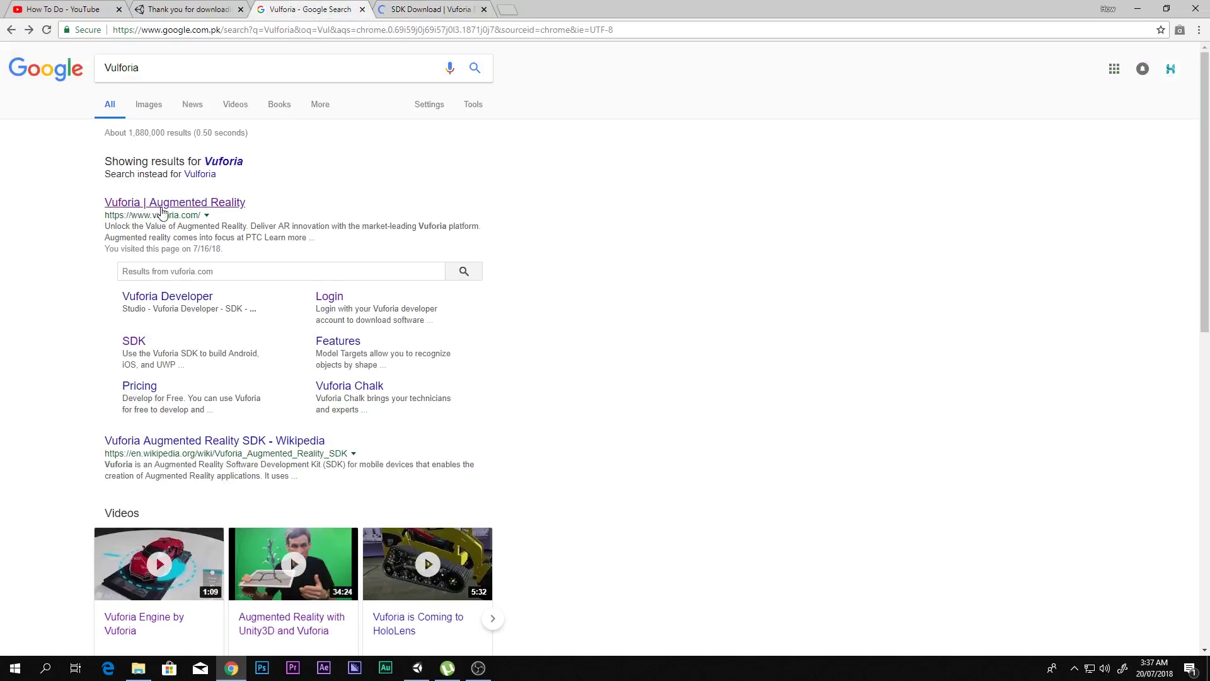
{"action": "left_click", "coordinate": [435, 6]}
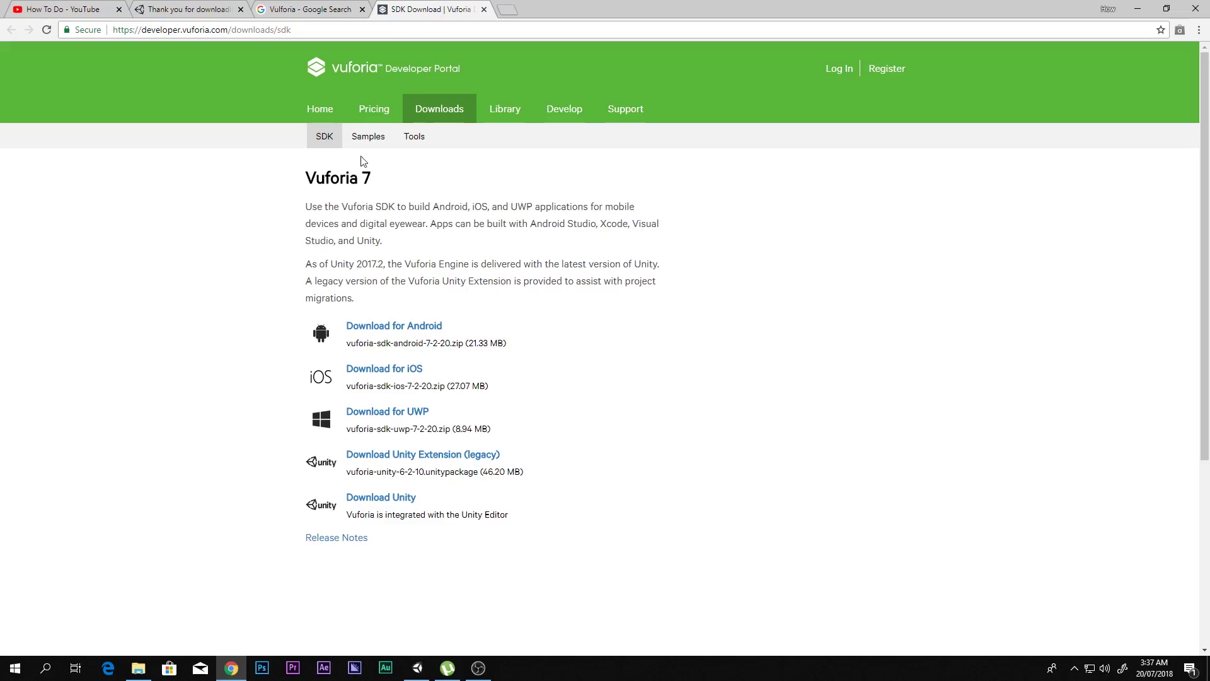
{"action": "left_click", "coordinate": [320, 111]}
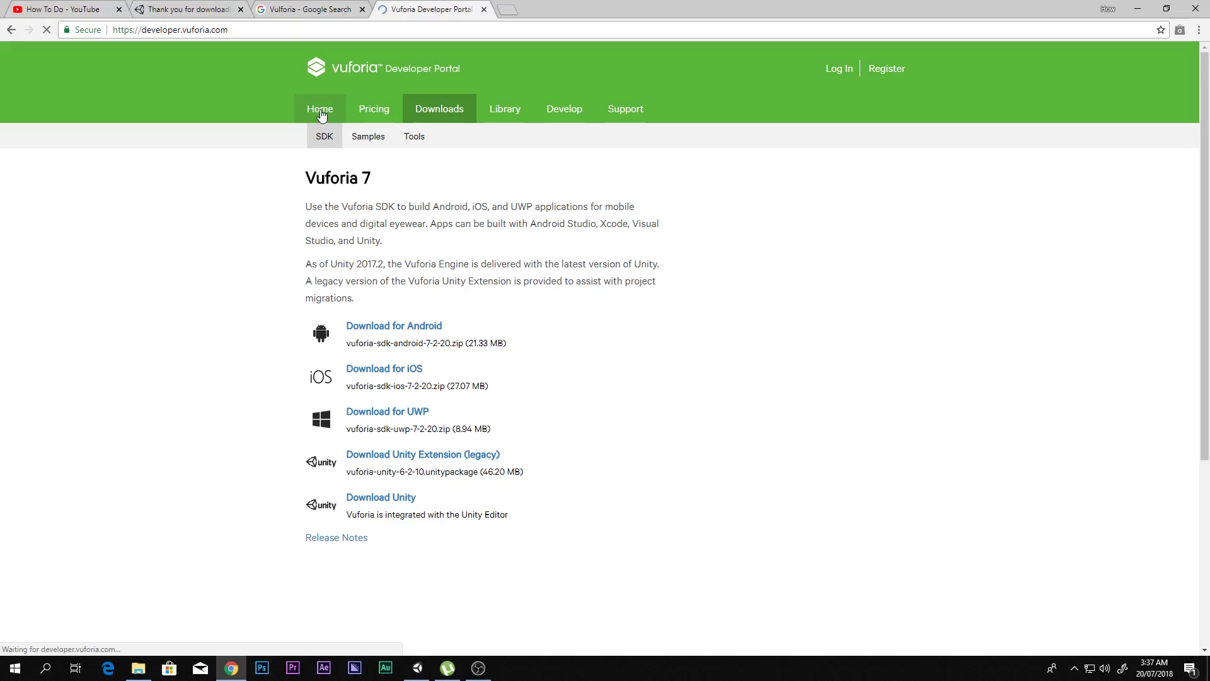
{"action": "scroll", "coordinate": [379, 366], "scroll_direction": "down", "scroll_amount": 5}
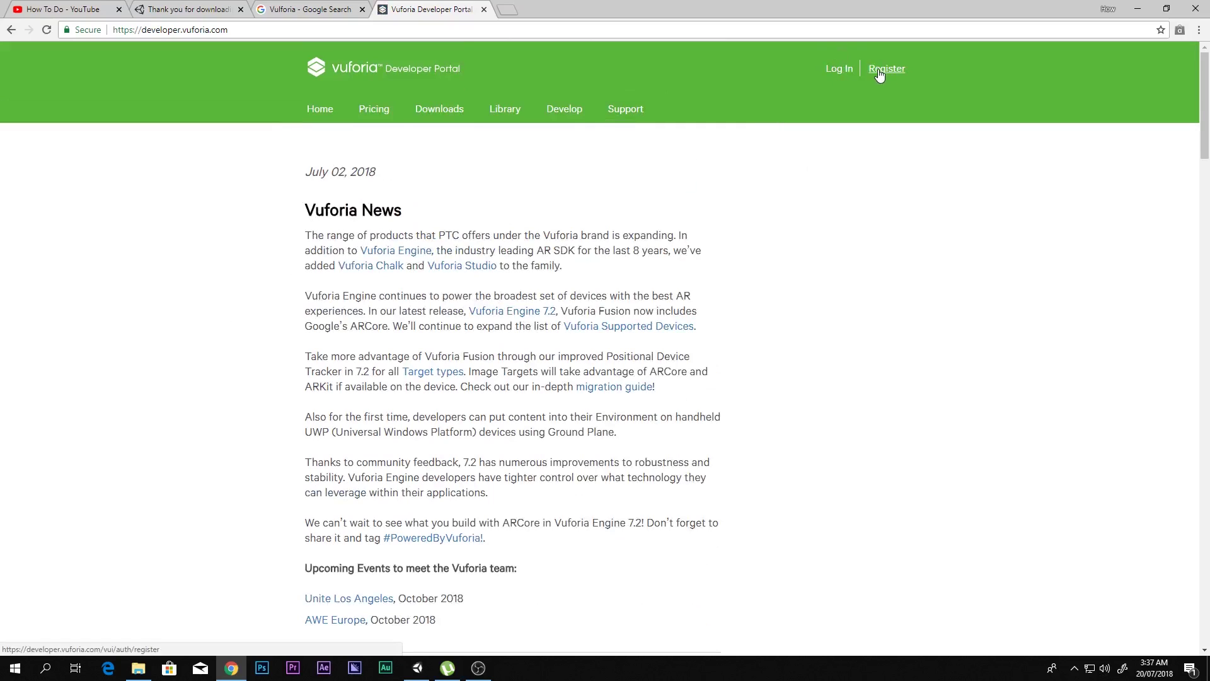
{"action": "left_click", "coordinate": [877, 72]}
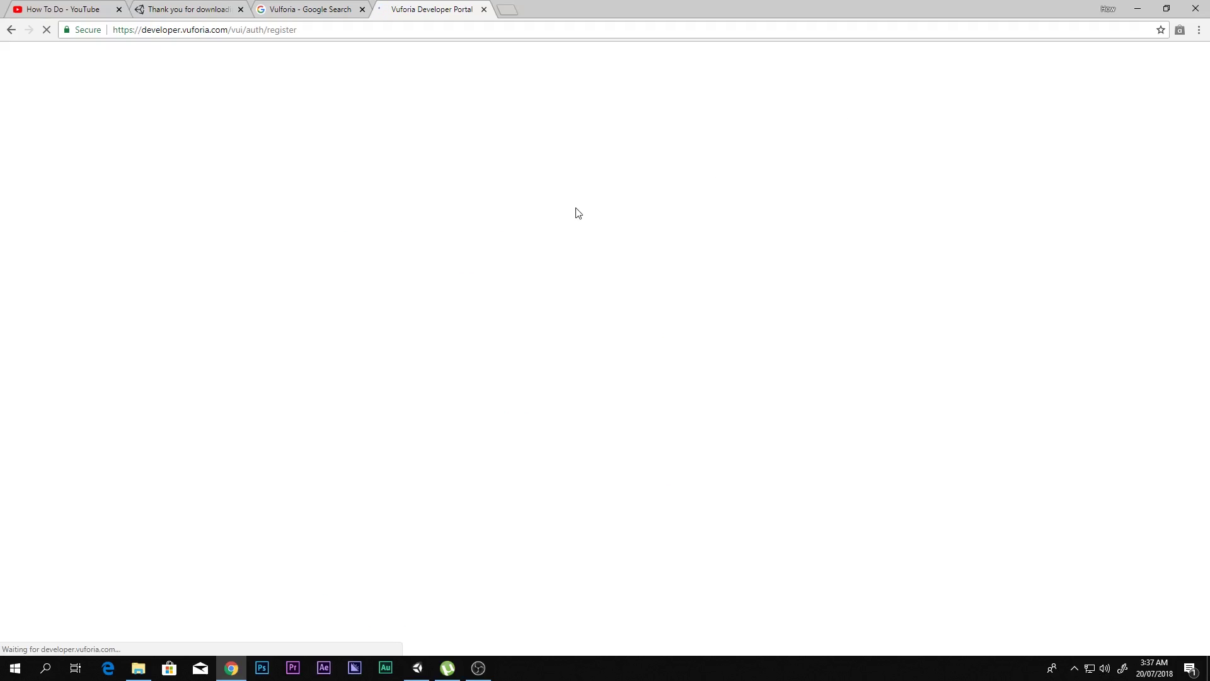
{"action": "left_click", "coordinate": [240, 9]}
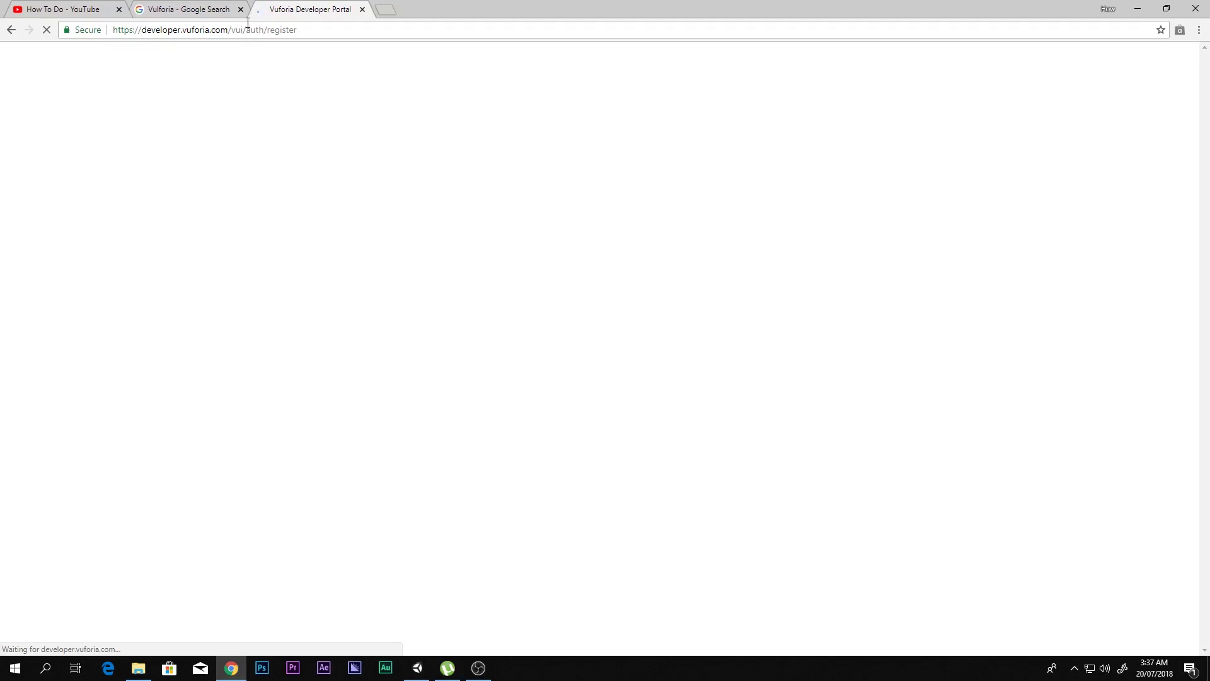
{"action": "left_click", "coordinate": [11, 31]}
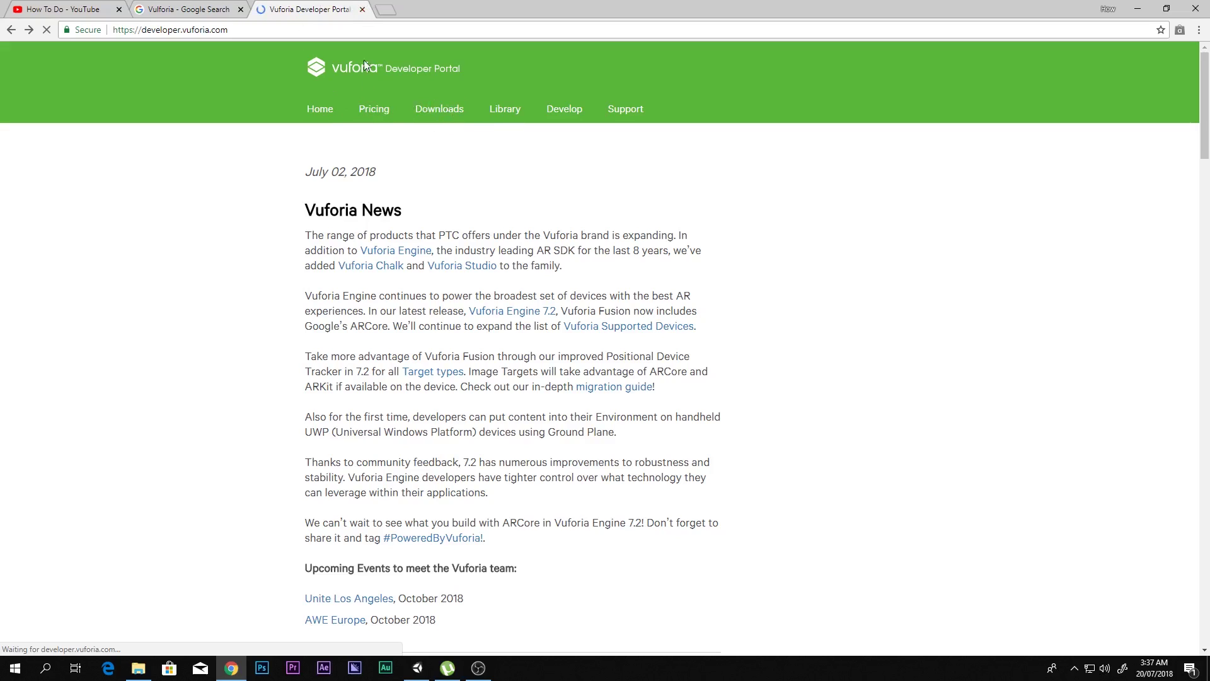
{"action": "key", "text": "ctrl+w"}
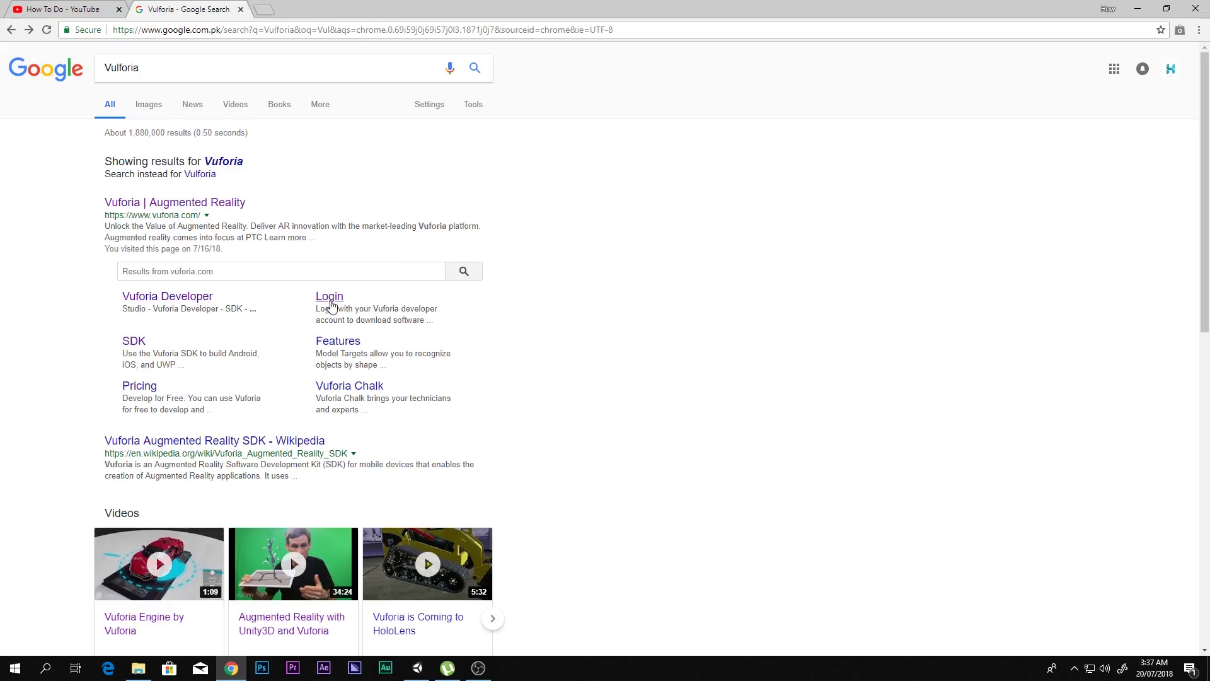
- Open Vuforia's SDK result in a new tab, go to the portal's License Manager, and proceed to its login
{"action": "middle_click", "coordinate": [133, 341]}
{"action": "key", "text": "ctrl+Tab"}
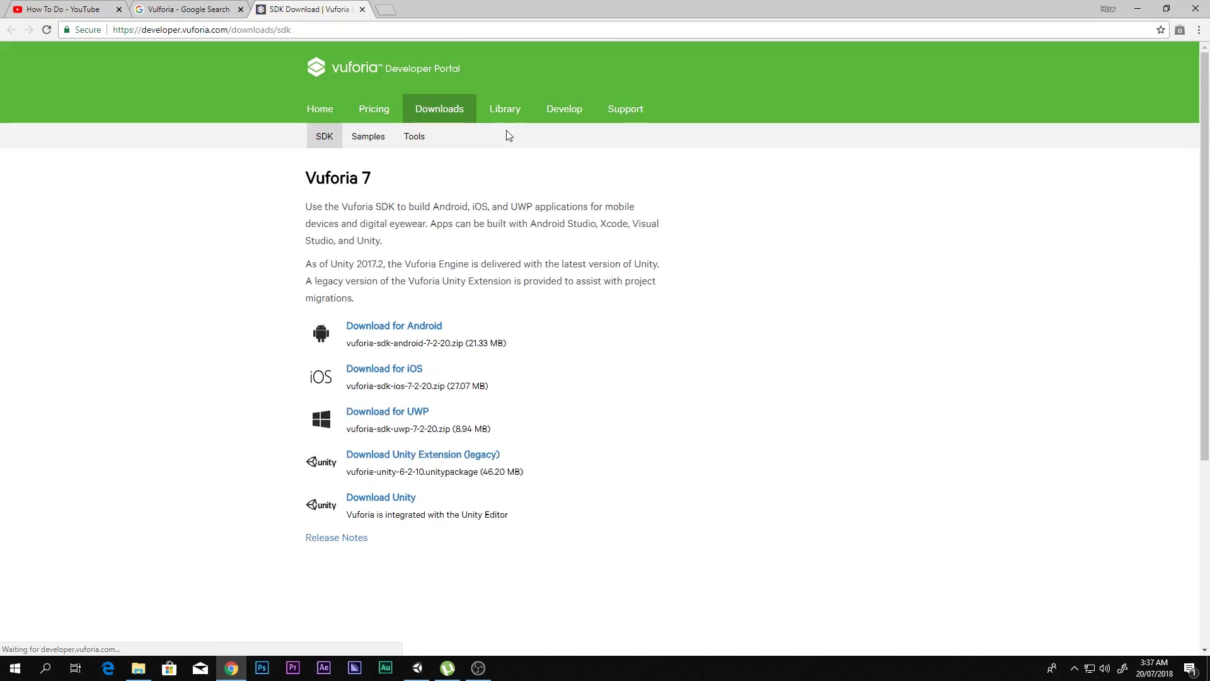
{"action": "left_click", "coordinate": [569, 110]}
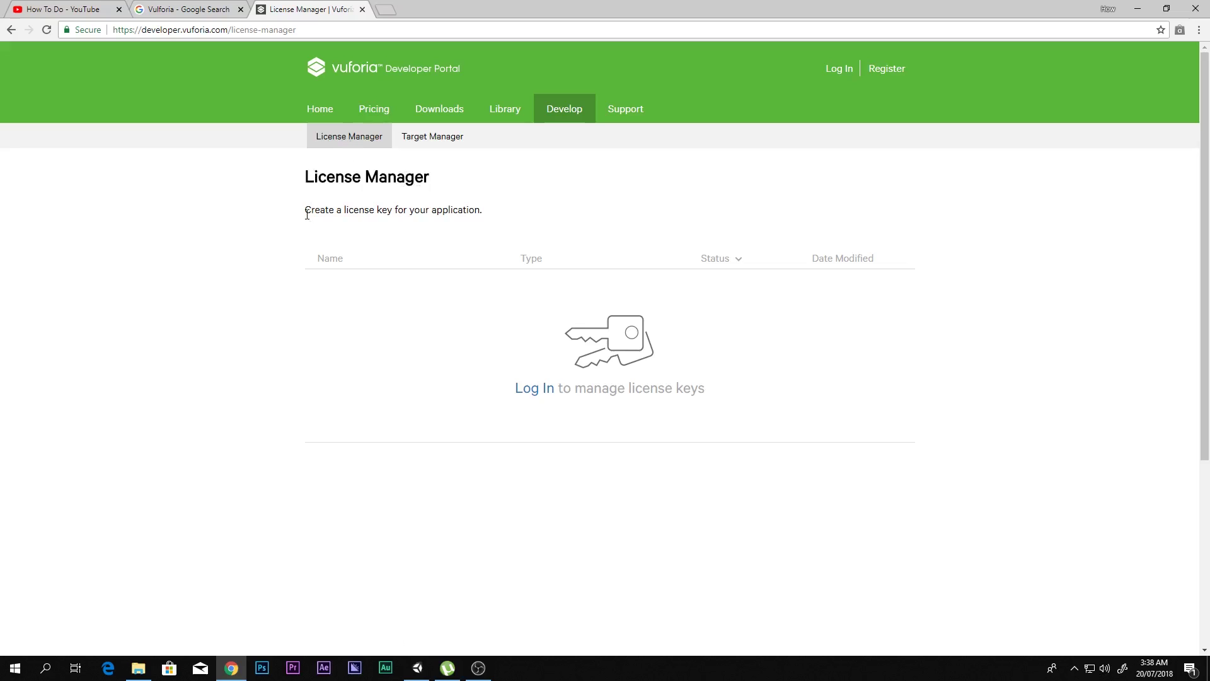
{"action": "left_click_drag", "start_coordinate": [310, 214], "coordinate": [487, 215]}
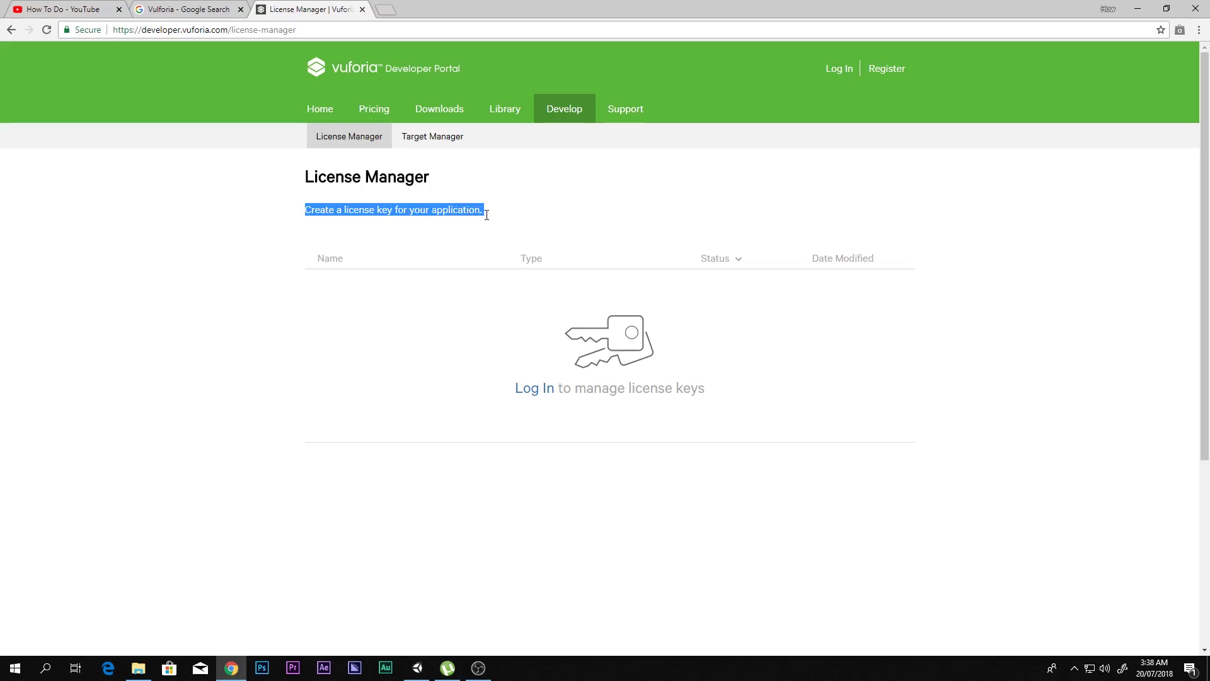
{"action": "left_click", "coordinate": [532, 392]}
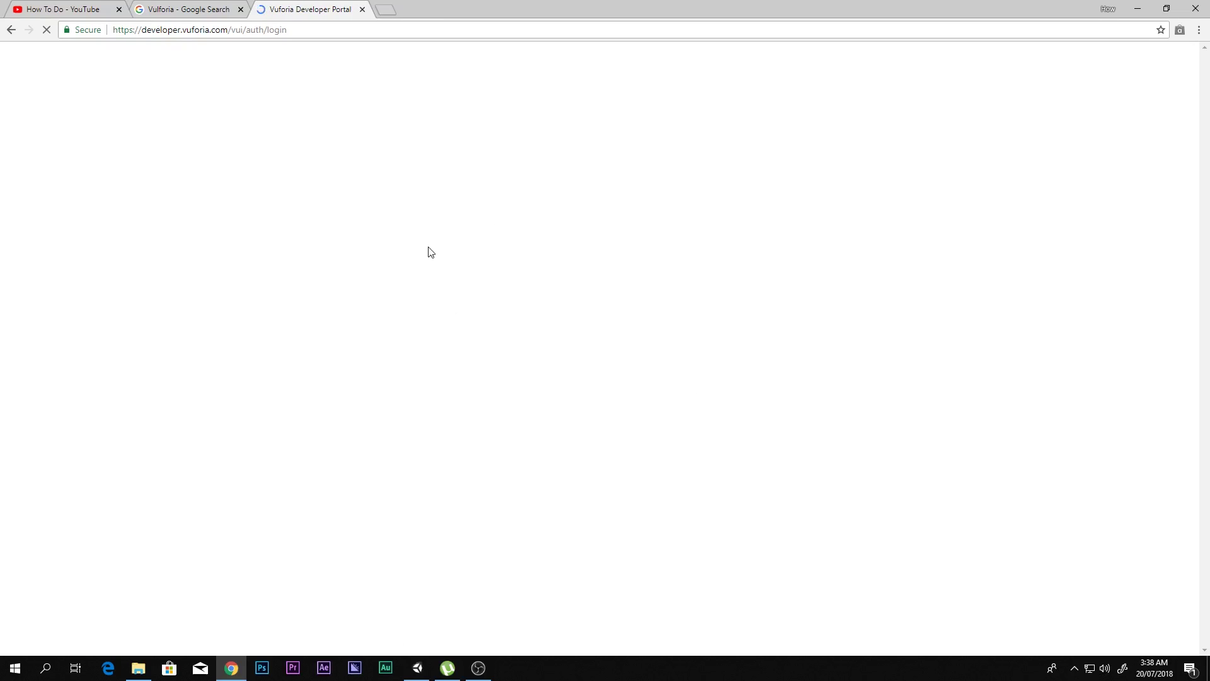
{"action": "double_click", "coordinate": [532, 6]}
{"action": "key", "text": "super+Down"}
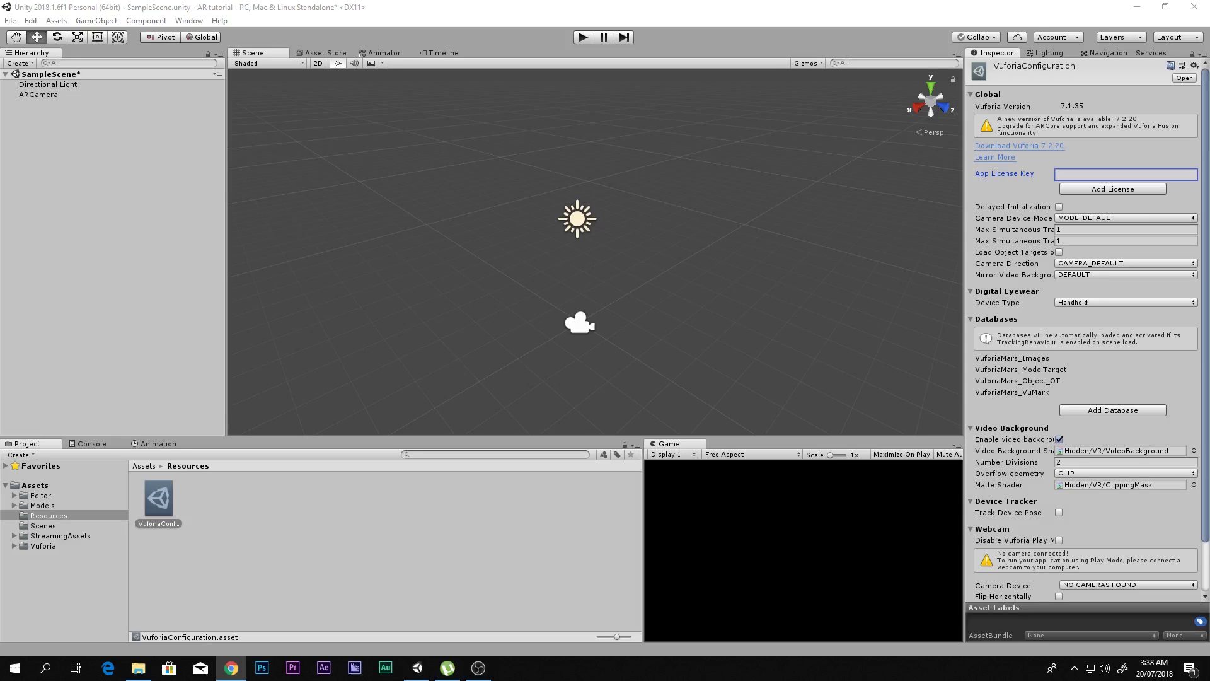
{"action": "key", "text": "alt+Tab"}
{"action": "key", "text": "super+Up"}
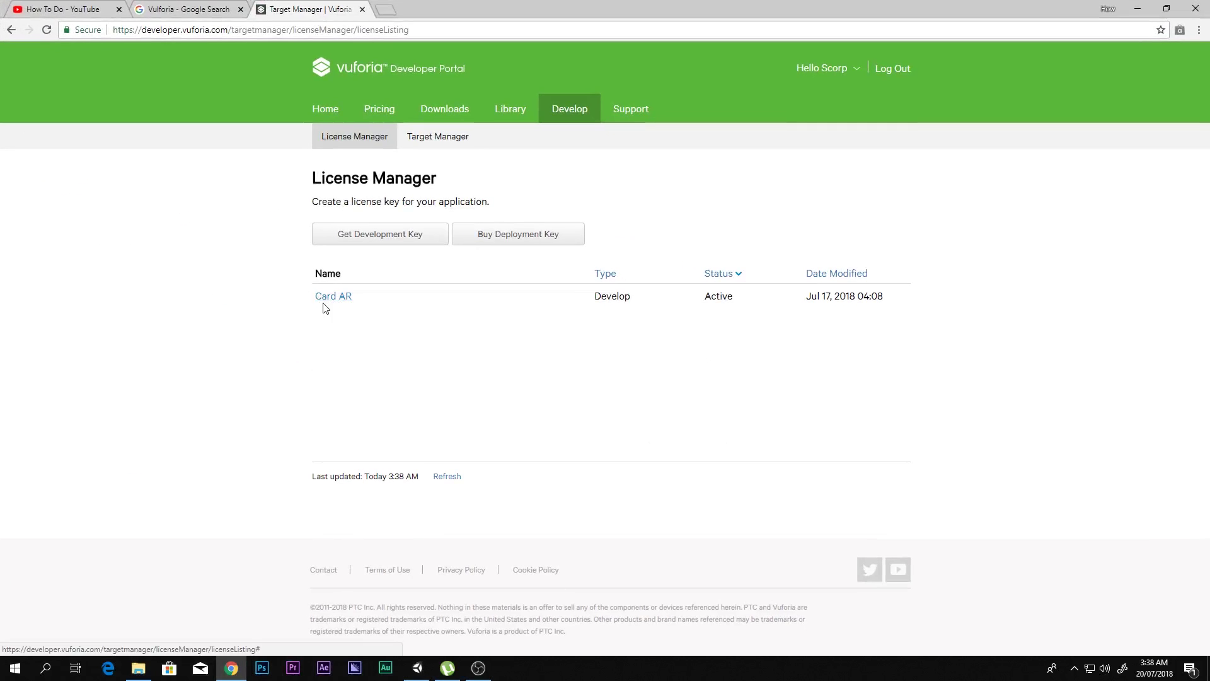
- Add a free development license key with the app name AR tutorial, accepting the Vuforia Developer Agreement
{"action": "left_click", "coordinate": [343, 305]}
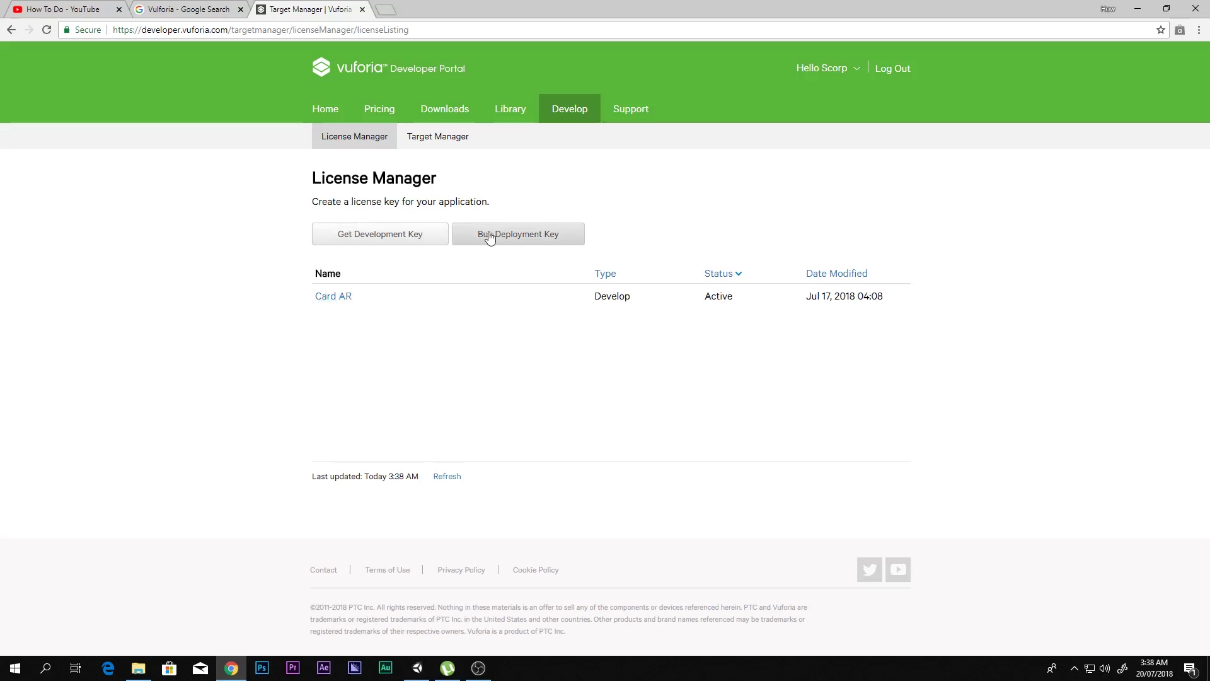
{"action": "left_click", "coordinate": [364, 240]}
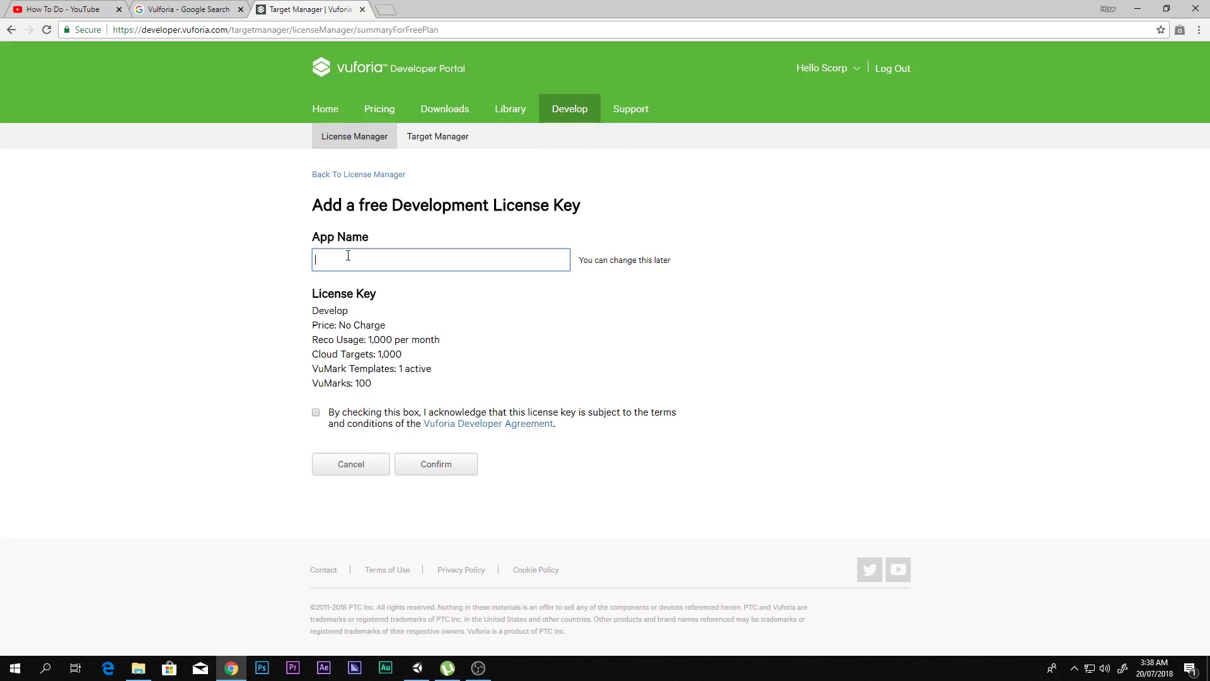
{"action": "type", "text": "AR tutorial"}
{"action": "left_click", "coordinate": [316, 412]}
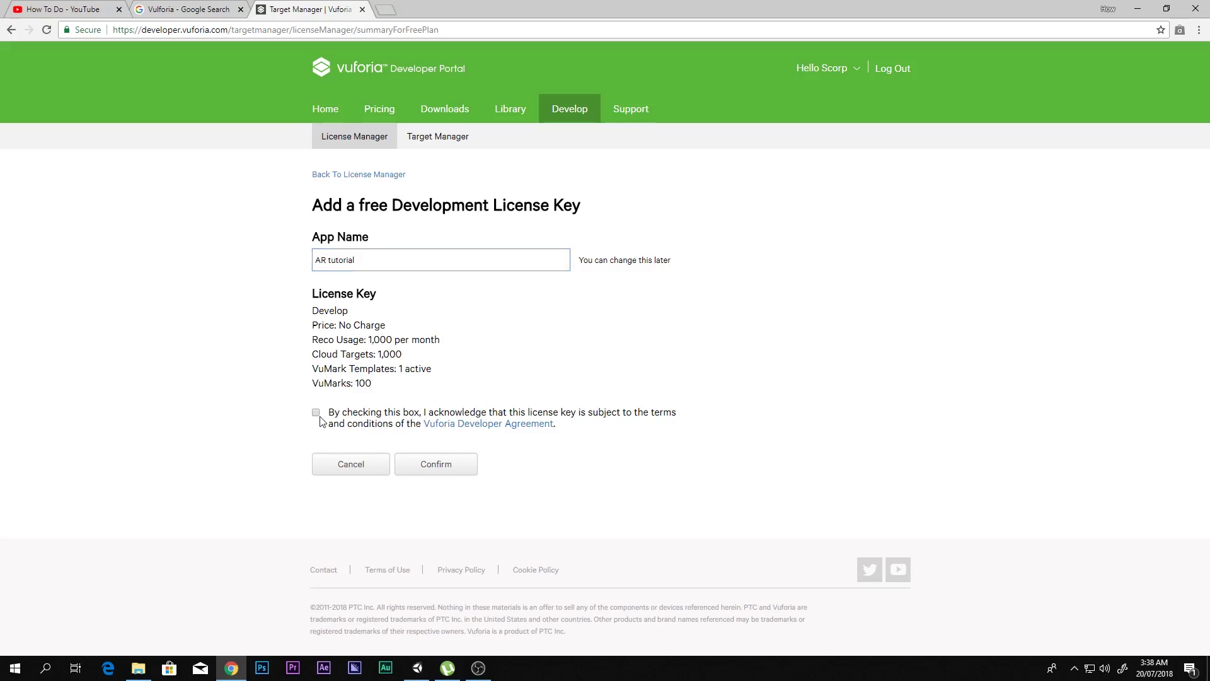
{"action": "left_click", "coordinate": [431, 464]}
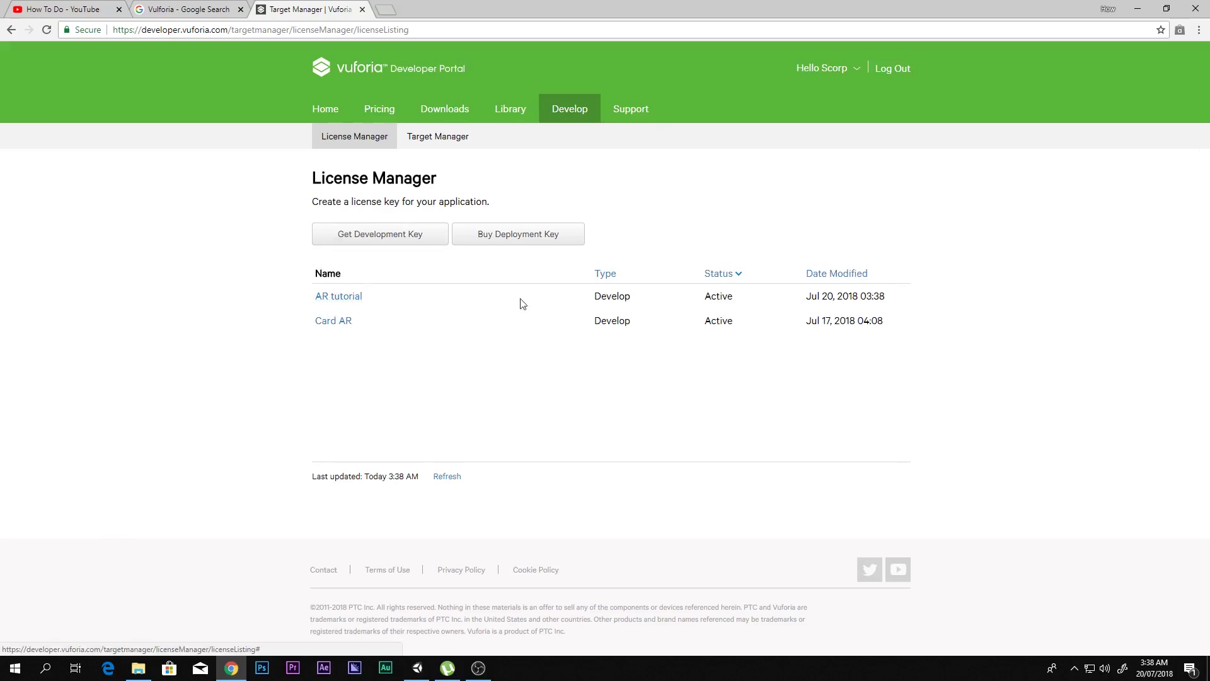
- Copy the AR tutorial license key from the License Manager and paste it into the App License Key field in Unity
{"action": "left_click", "coordinate": [335, 299]}
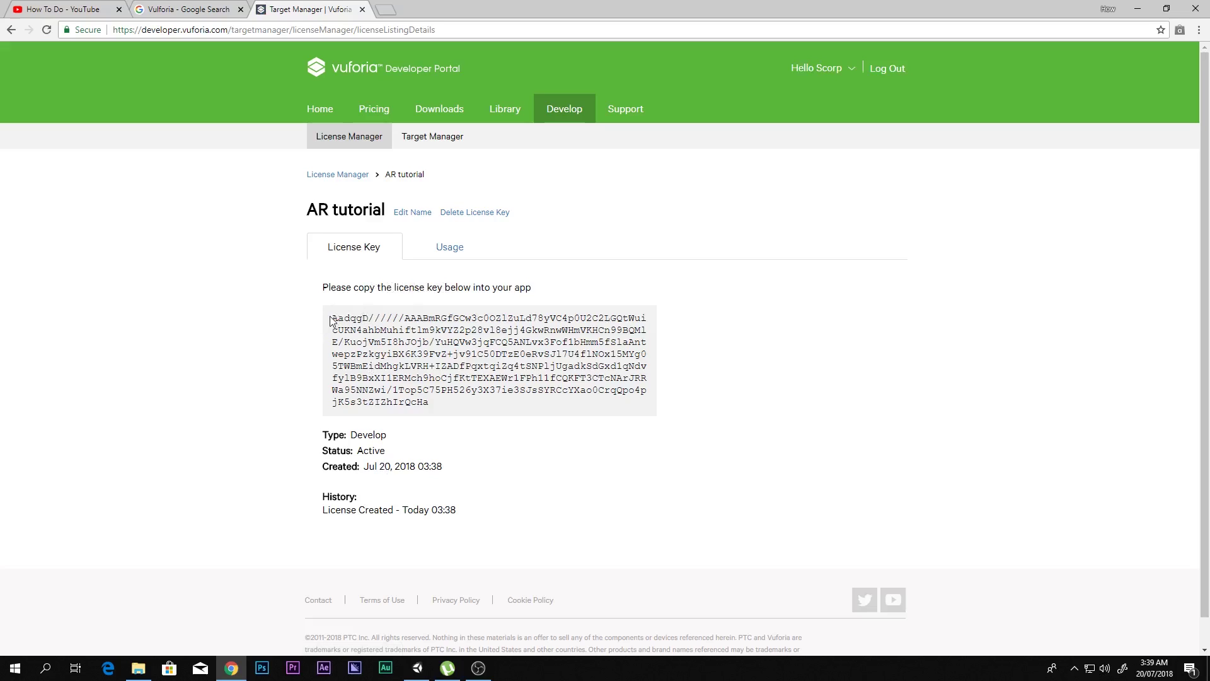
{"action": "mouse_move", "coordinate": [330, 319]}
{"action": "left_mouse_down"}
{"action": "mouse_move", "coordinate": [408, 427]}
{"action": "mouse_move", "coordinate": [463, 389]}
{"action": "mouse_move", "coordinate": [335, 318]}
{"action": "mouse_move", "coordinate": [345, 319]}
{"action": "left_mouse_up"}
{"action": "right_click", "coordinate": [346, 319]}
{"action": "left_click", "coordinate": [366, 332]}
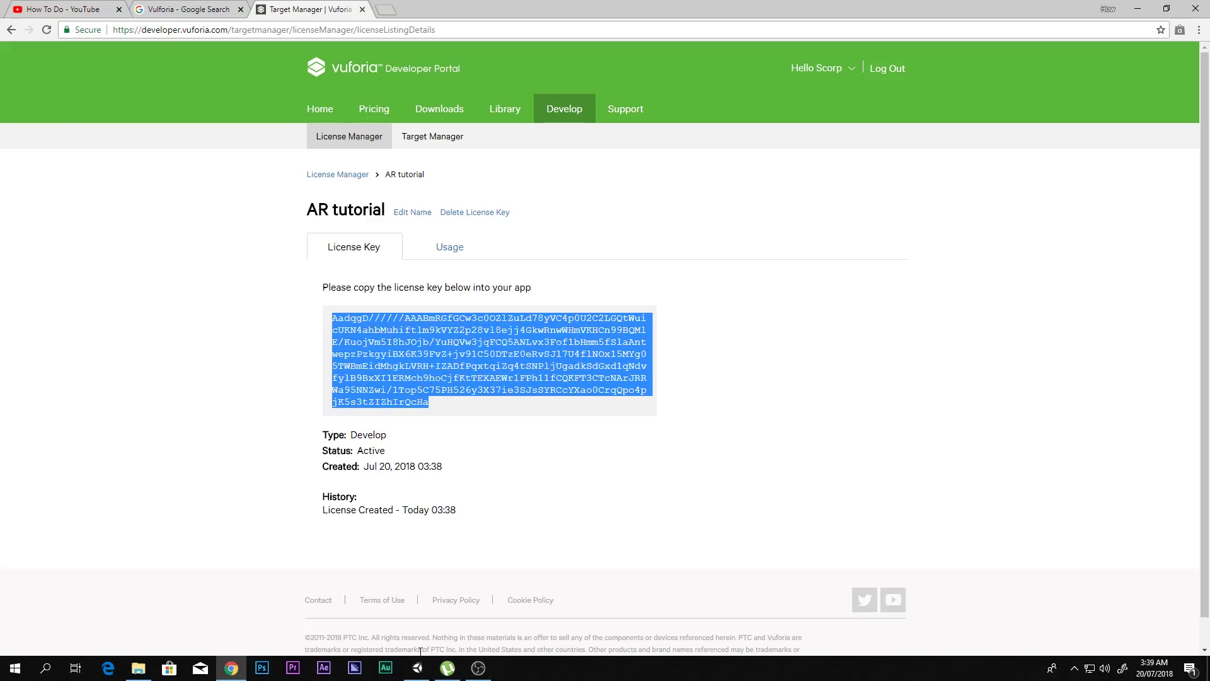
{"action": "left_click", "coordinate": [416, 668]}
{"action": "right_click", "coordinate": [1064, 174]}
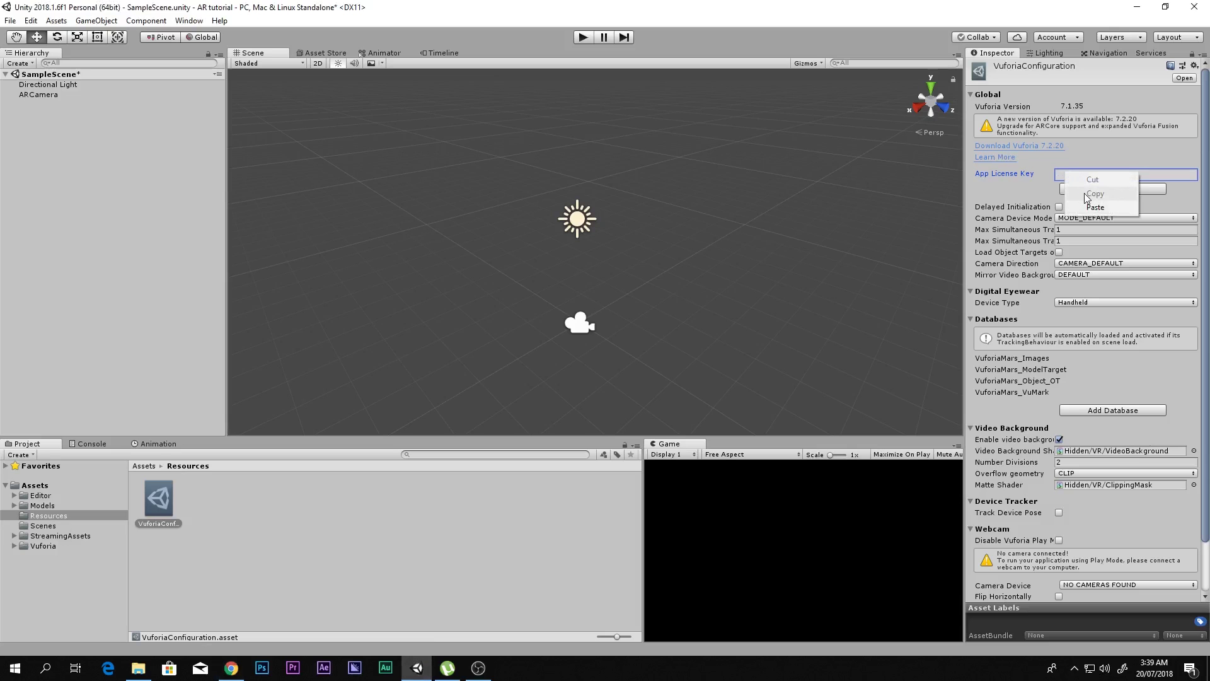
{"action": "left_click", "coordinate": [1096, 208]}
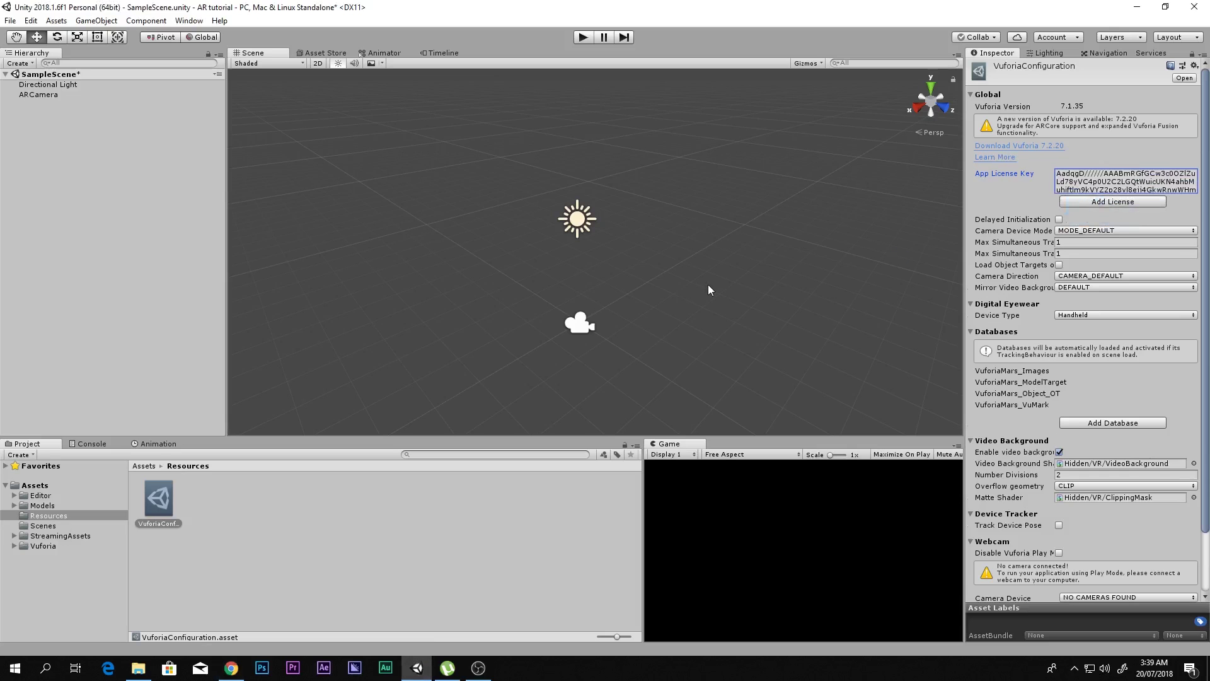
- Check the License Manager page opened from Unity in the browser, and return to Unity
{"action": "key", "text": "alt+Tab"}
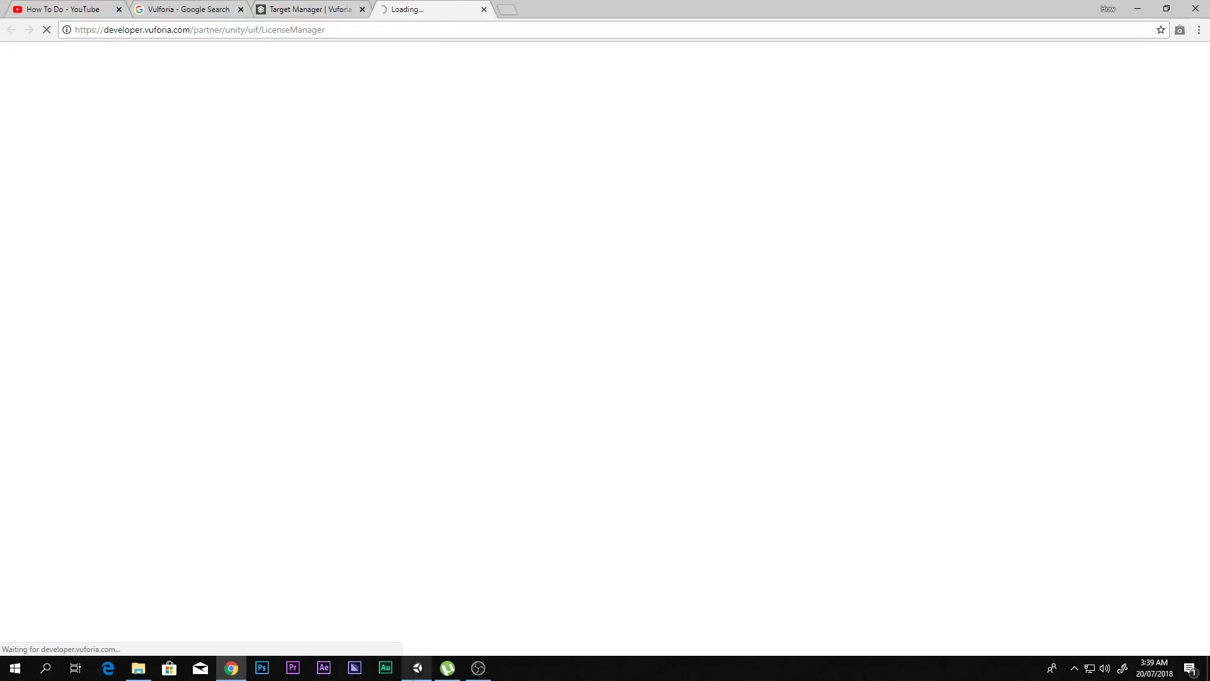
{"action": "key", "text": "alt+Tab"}
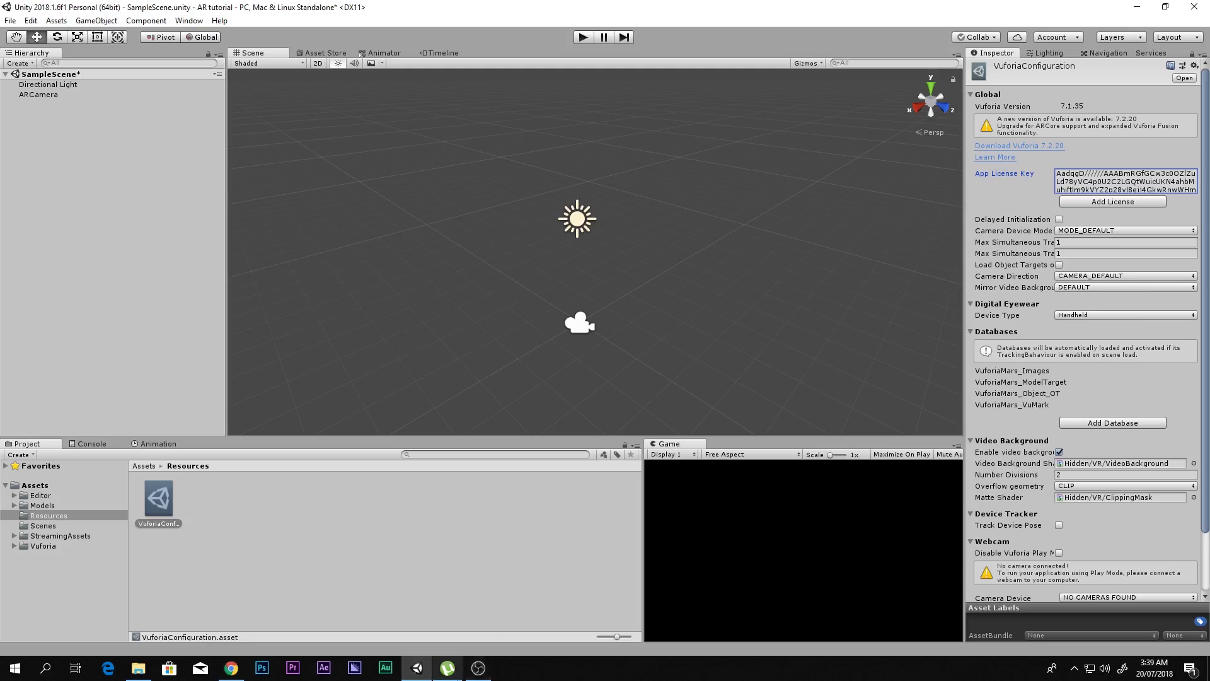
{"action": "left_click", "coordinate": [231, 667]}
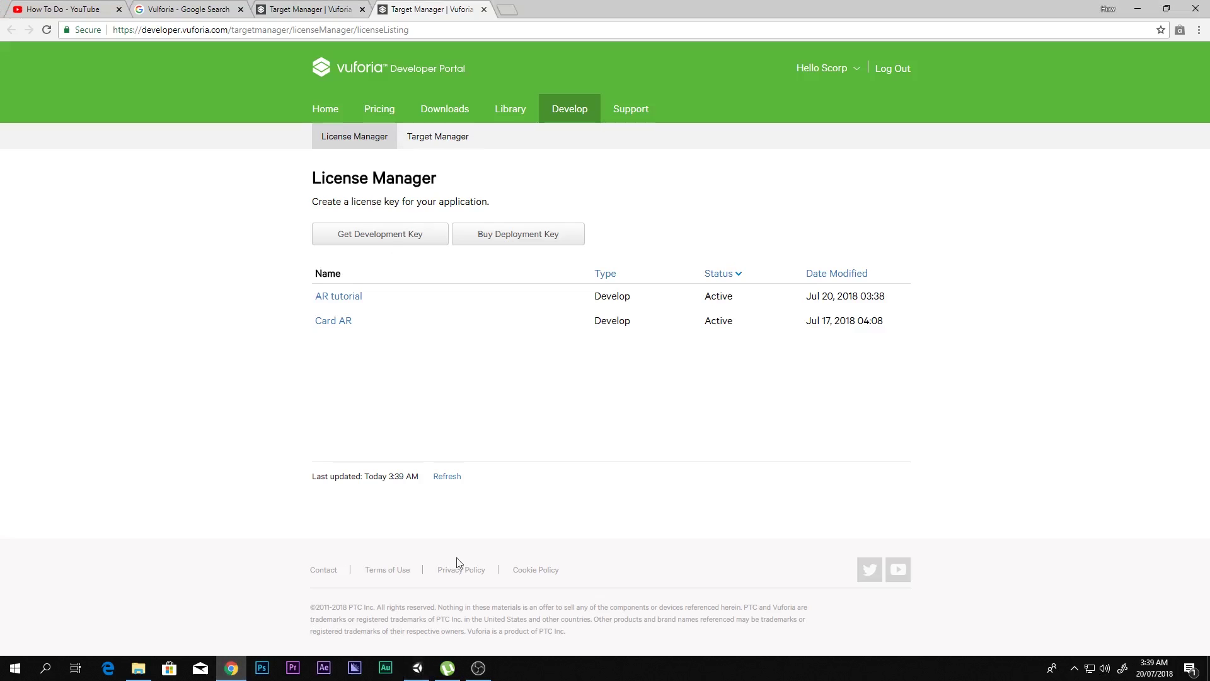
{"action": "left_click", "coordinate": [418, 667]}
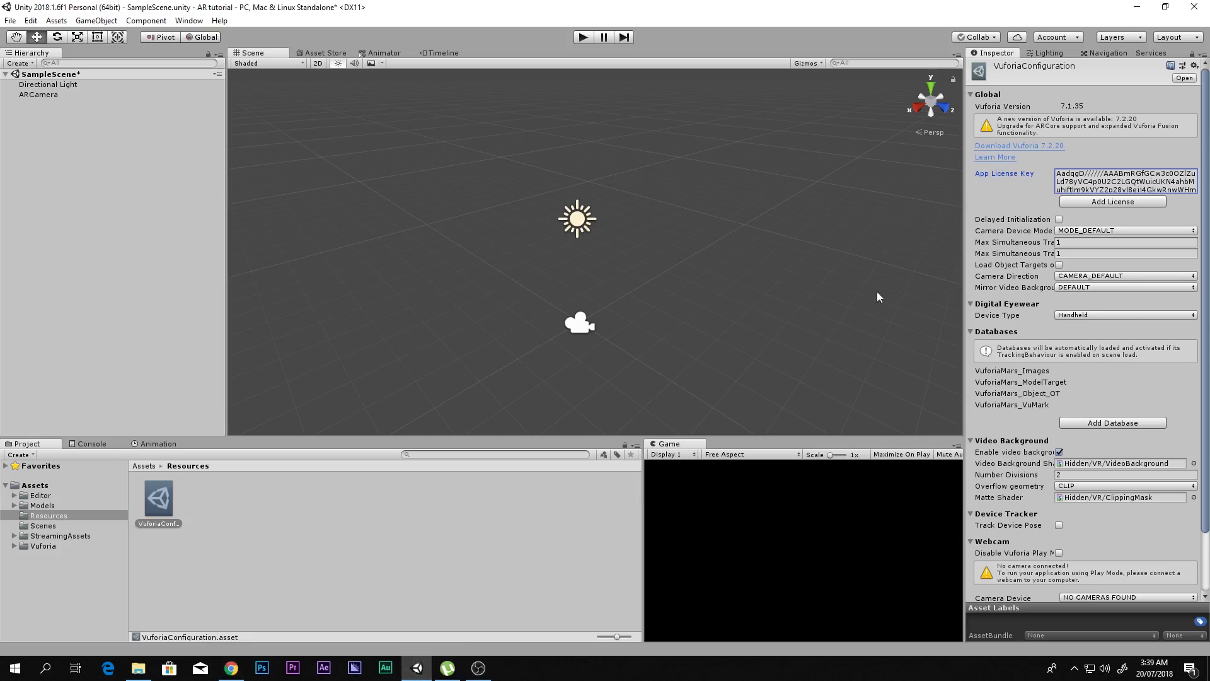
- Add a Vuforia Image target as a child of the ARCamera in the scene
{"action": "left_click", "coordinate": [631, 271]}
{"action": "left_click", "coordinate": [45, 94]}
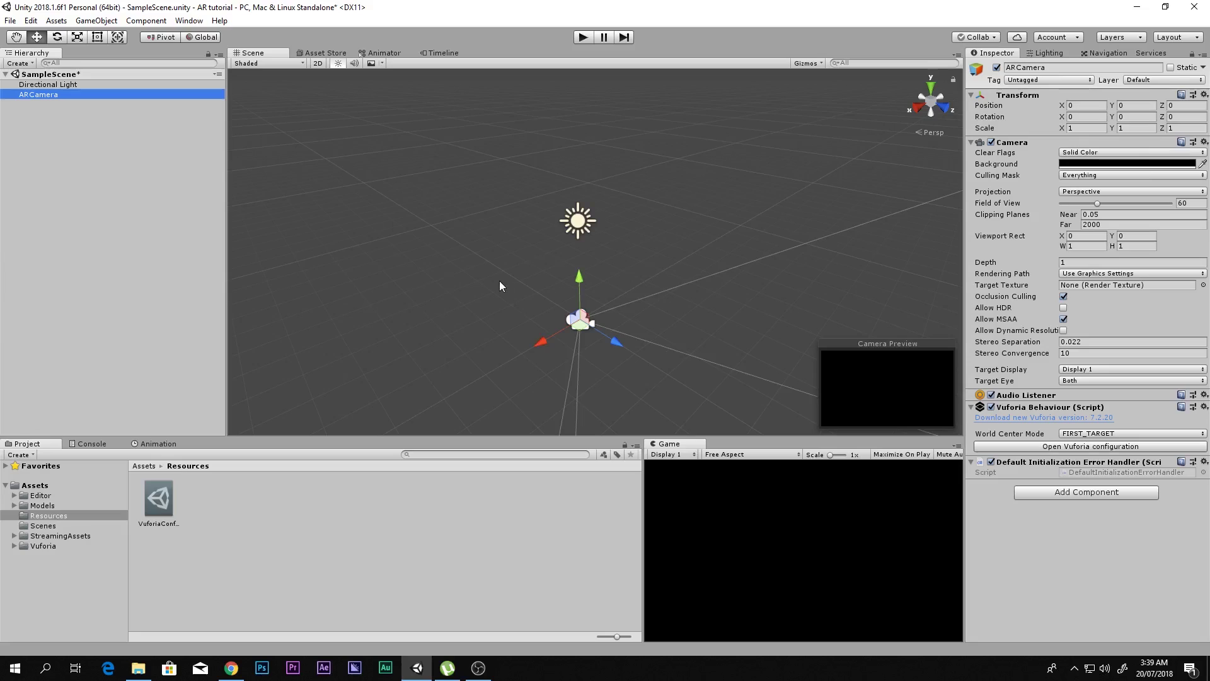
{"action": "middle_click_drag", "start_coordinate": [553, 299], "coordinate": [467, 221]}
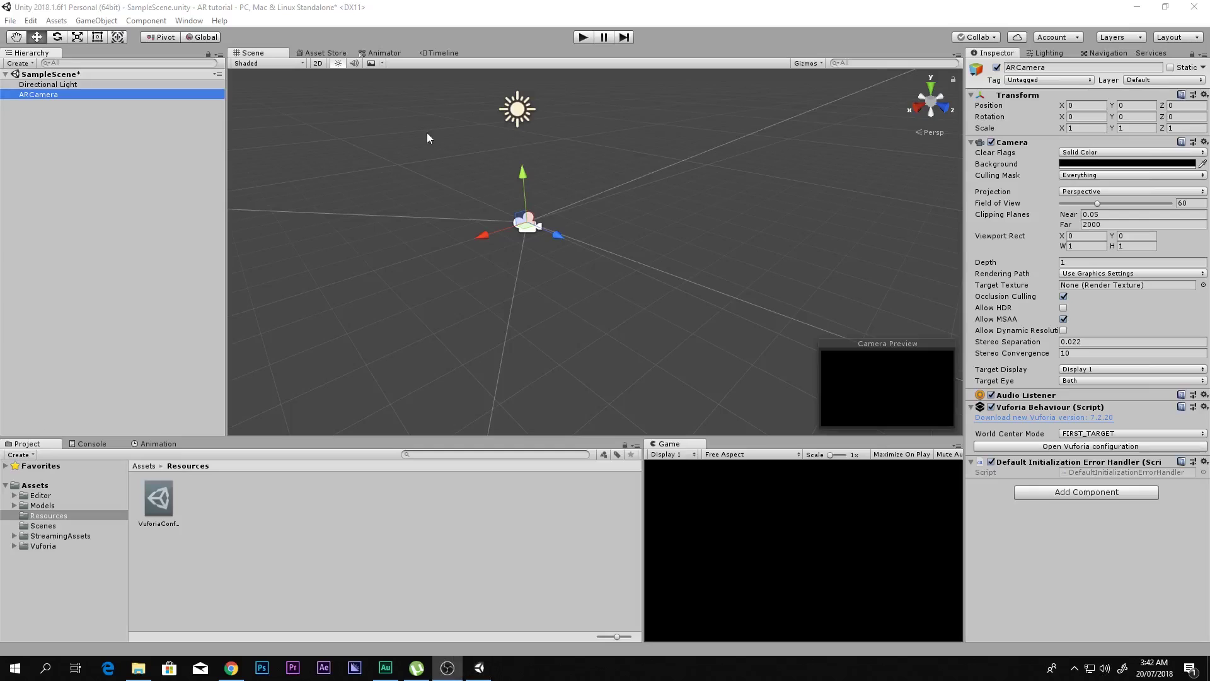
{"action": "right_click", "coordinate": [162, 174]}
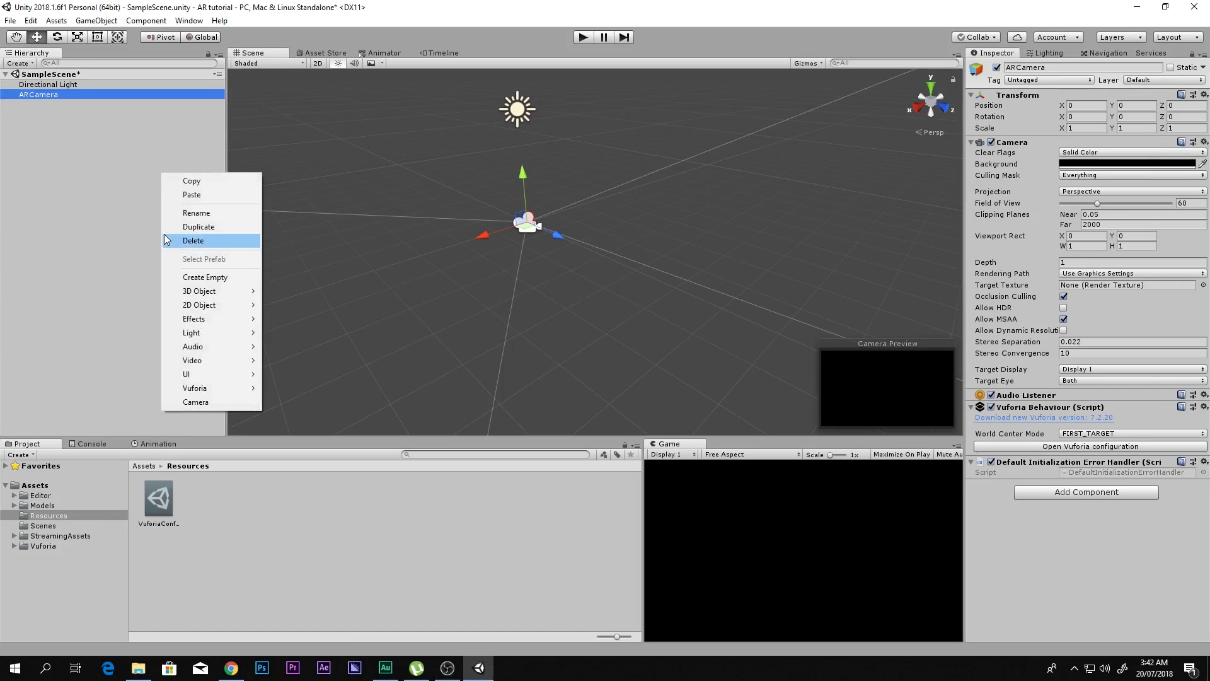
{"action": "mouse_move", "coordinate": [211, 390]}
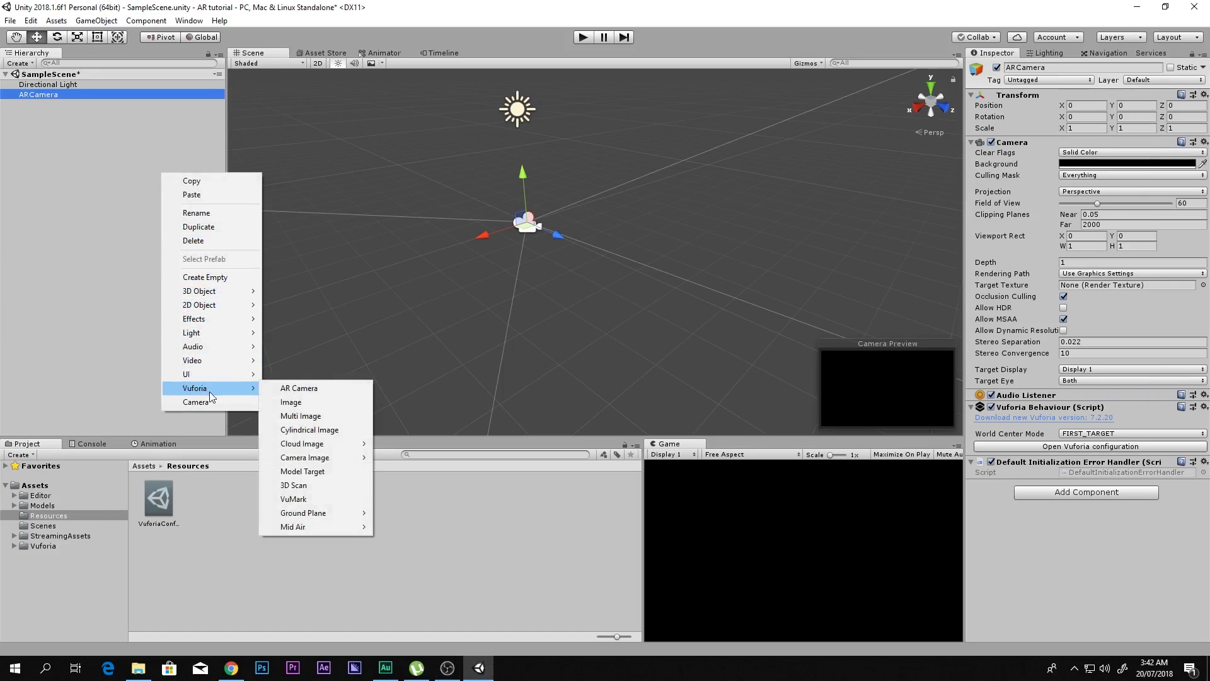
{"action": "left_click", "coordinate": [290, 404]}
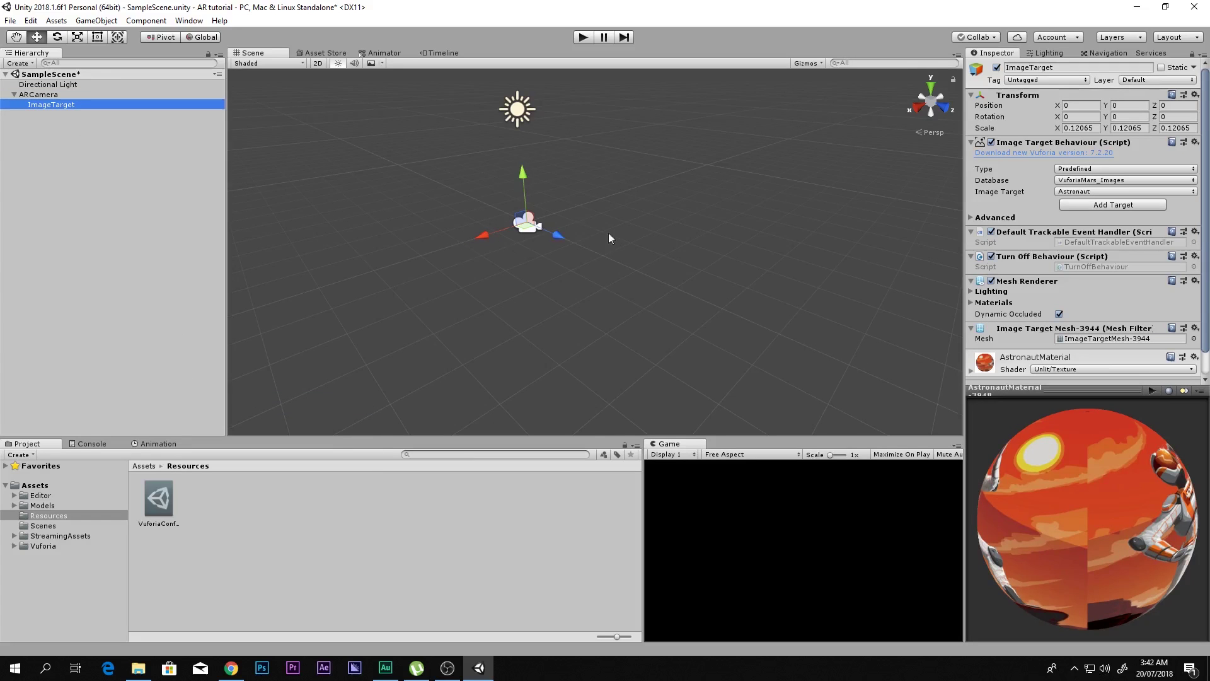
- Examine the new ImageTarget's Astronaut card in the scene, including from above, and its material preview
{"action": "key", "text": "f"}
{"action": "left_click_drag", "start_coordinate": [581, 248], "coordinate": [845, 170], "text": "alt"}
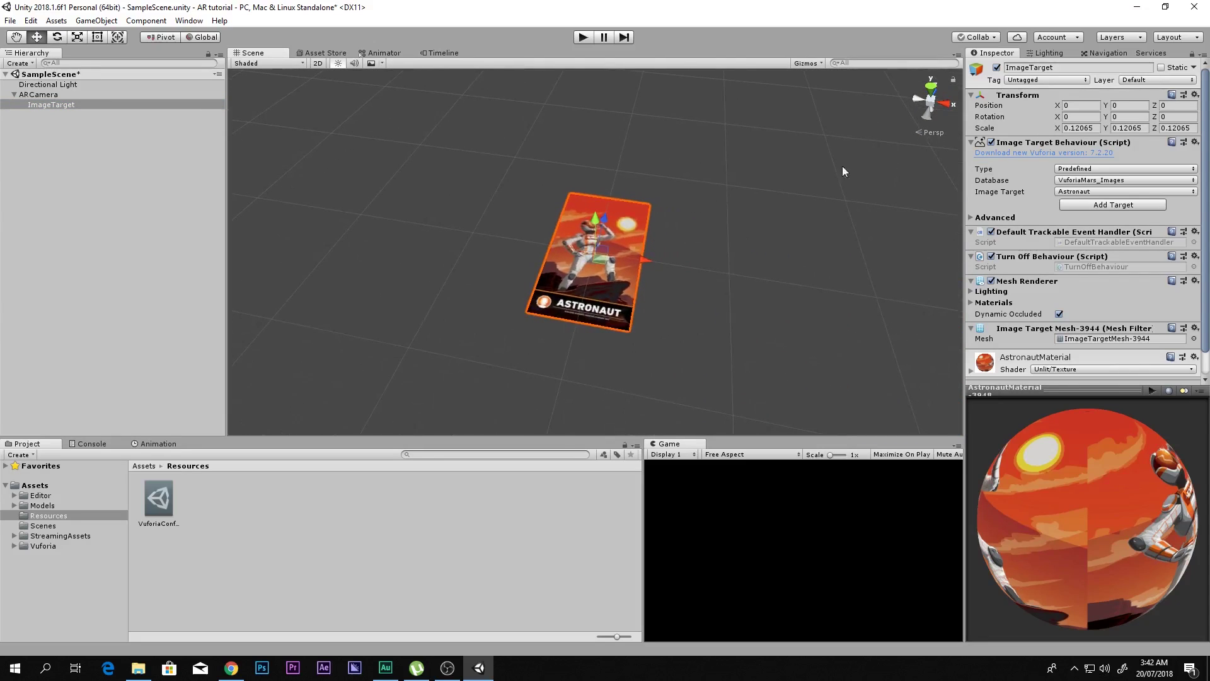
{"action": "left_click", "coordinate": [931, 87]}
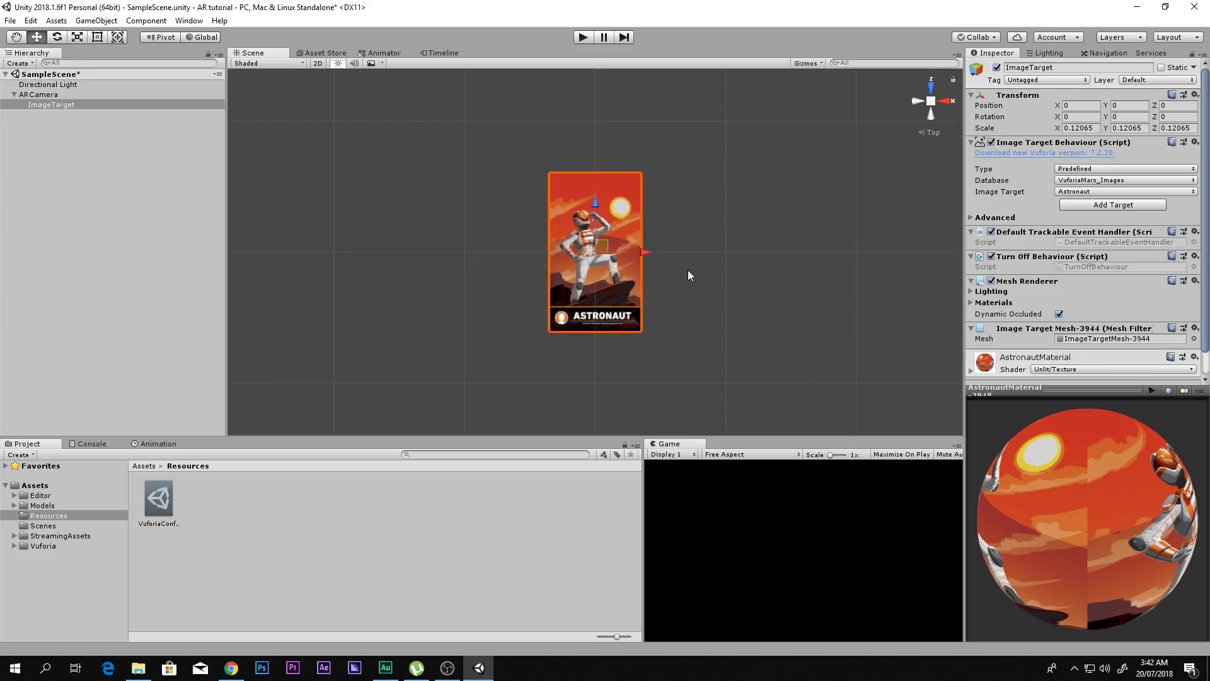
{"action": "left_click_drag", "start_coordinate": [975, 493], "coordinate": [999, 403]}
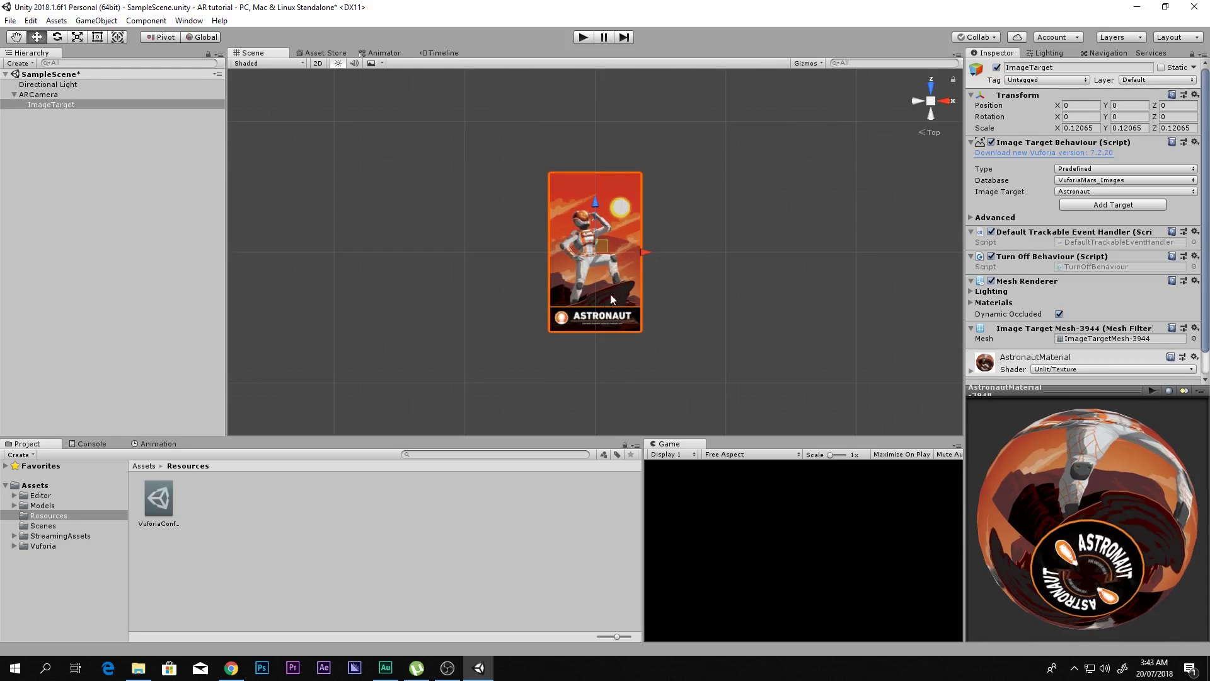
{"action": "left_click_drag", "start_coordinate": [610, 298], "coordinate": [710, 295], "text": "alt"}
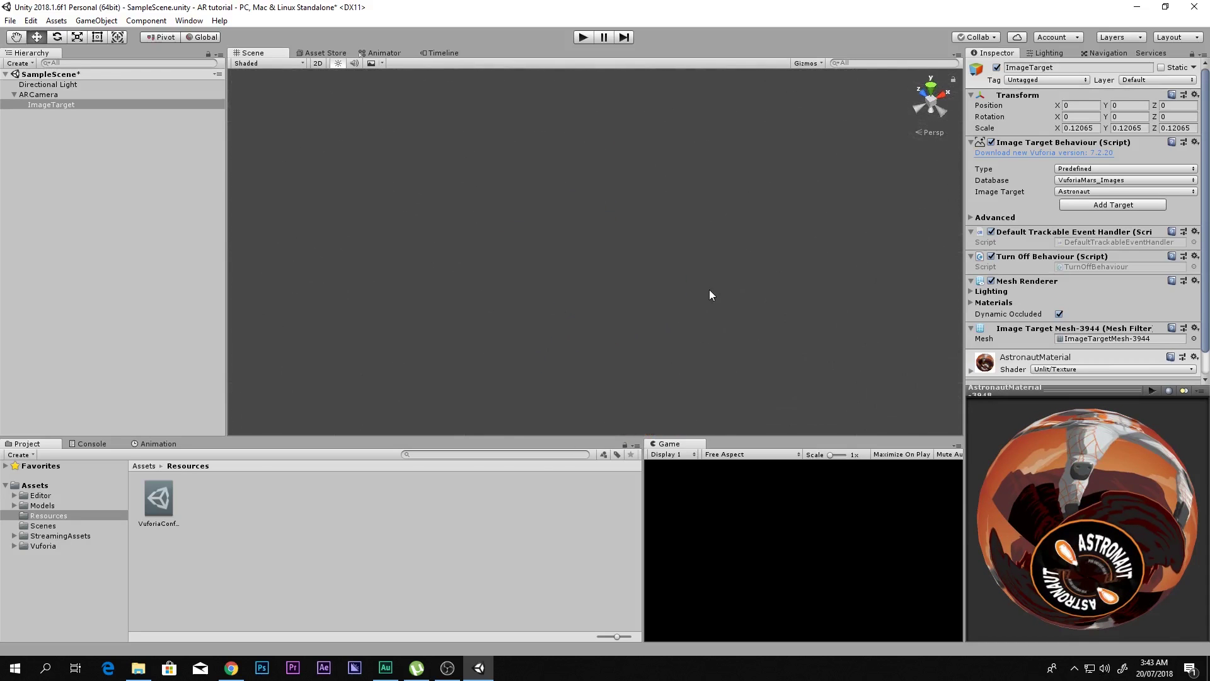
- Frame the Astronaut image target in the scene view, and clear the hierarchy selection
{"action": "key", "text": "f"}
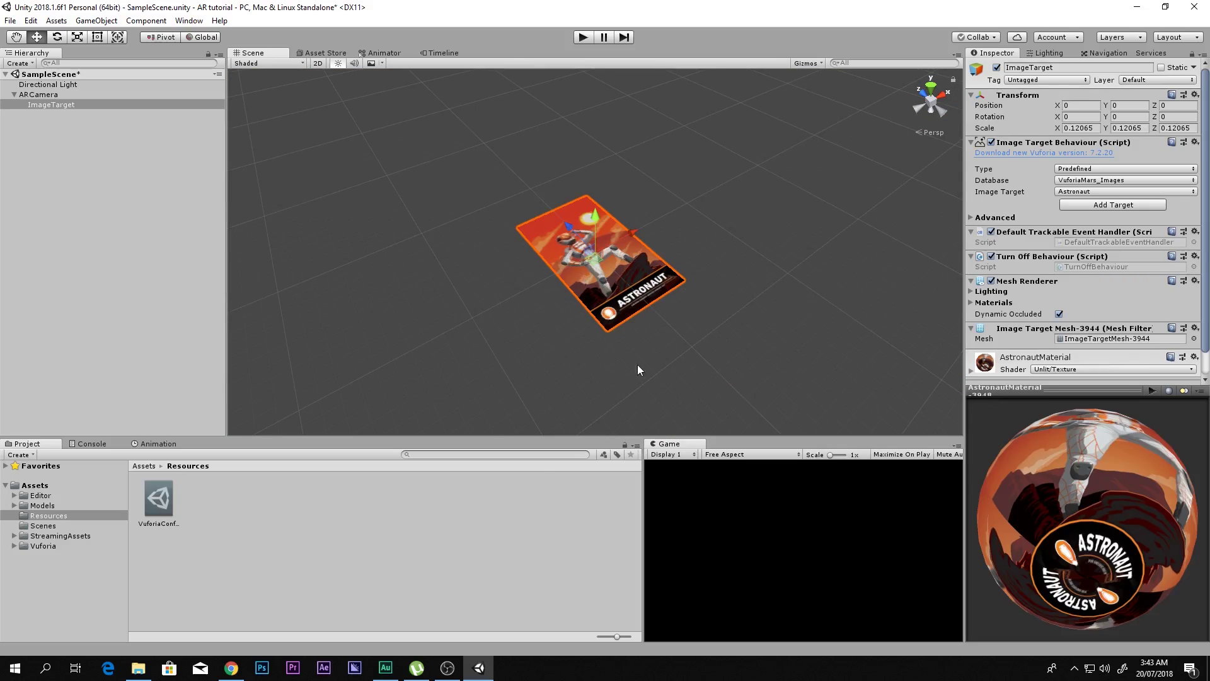
{"action": "left_click", "coordinate": [155, 209]}
{"action": "left_click", "coordinate": [71, 107]}
{"action": "left_click", "coordinate": [61, 106], "text": "ctrl"}
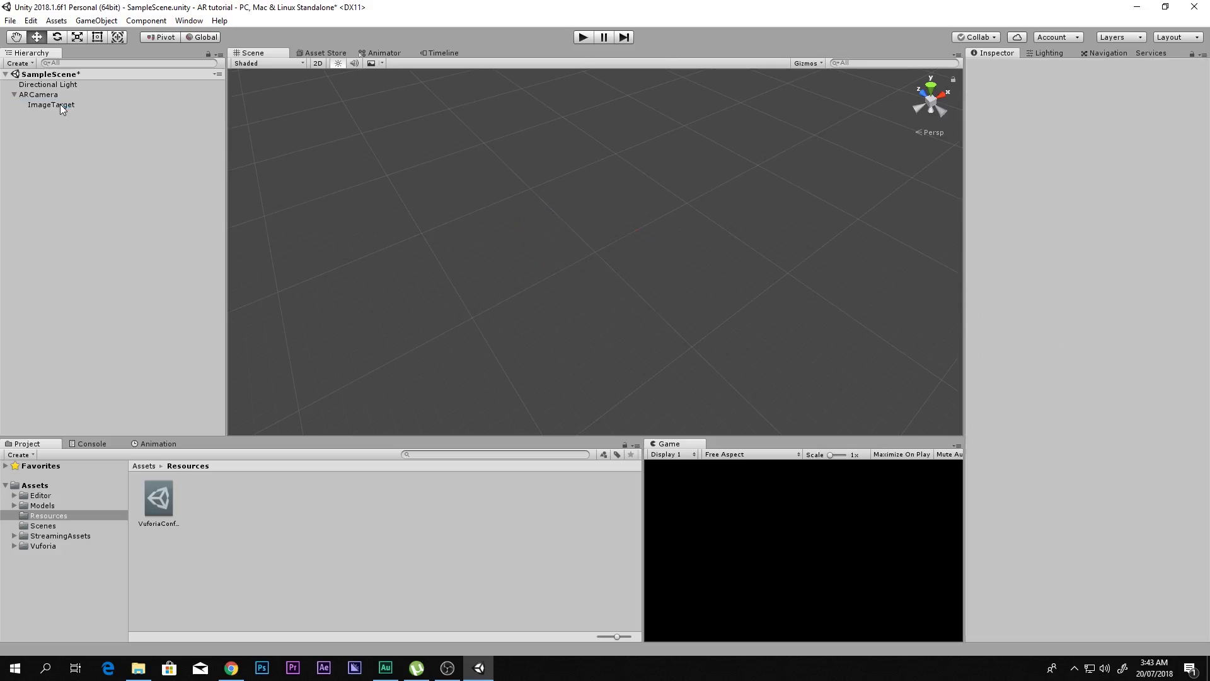
- Switch to Chrome, close the page with the AR tutorial license key, and open the Target Manager
{"action": "left_click", "coordinate": [232, 668]}
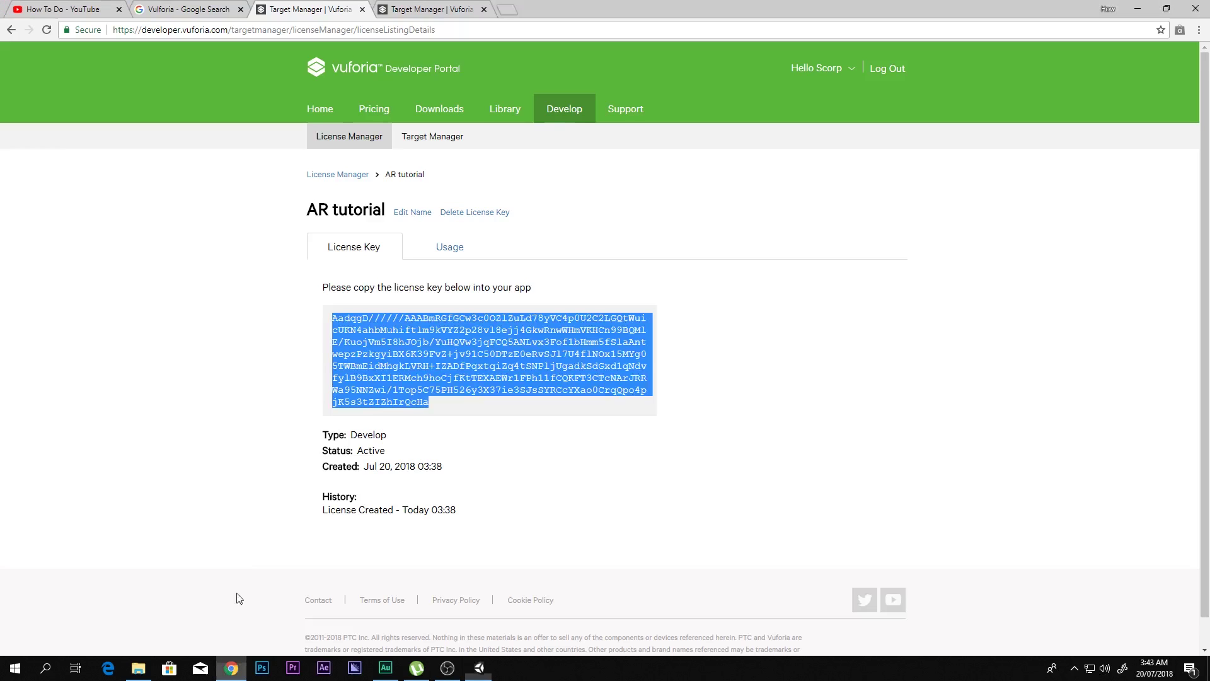
{"action": "left_click", "coordinate": [428, 14]}
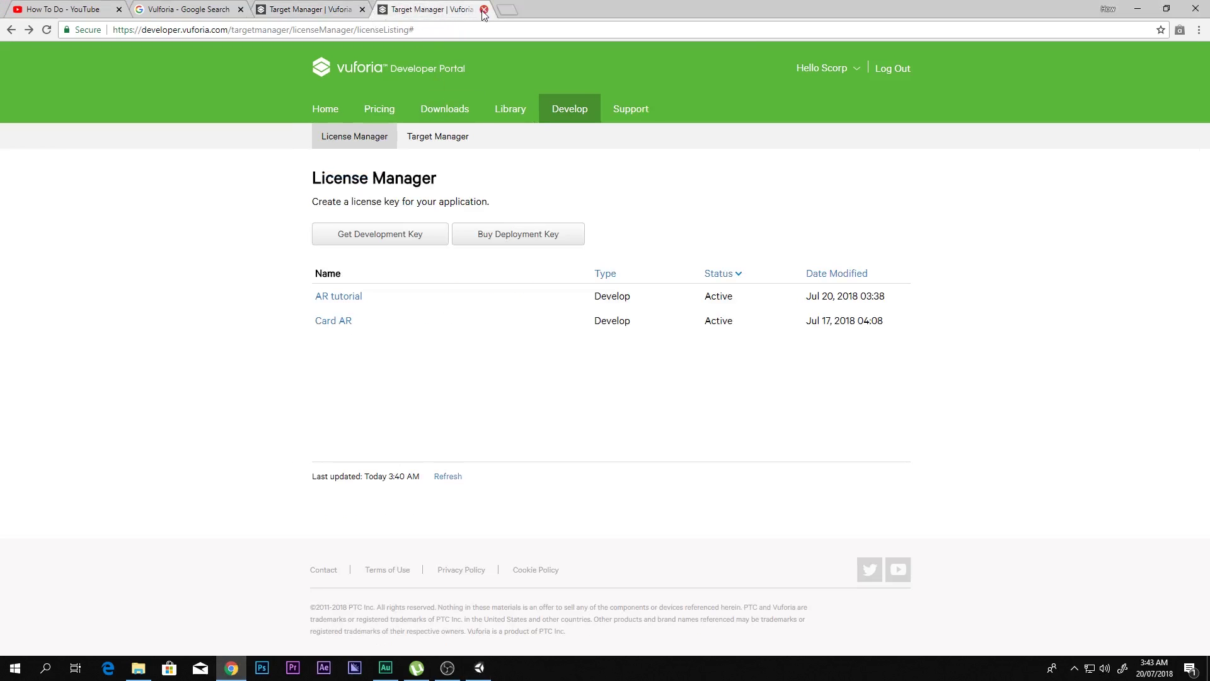
{"action": "left_click", "coordinate": [342, 11]}
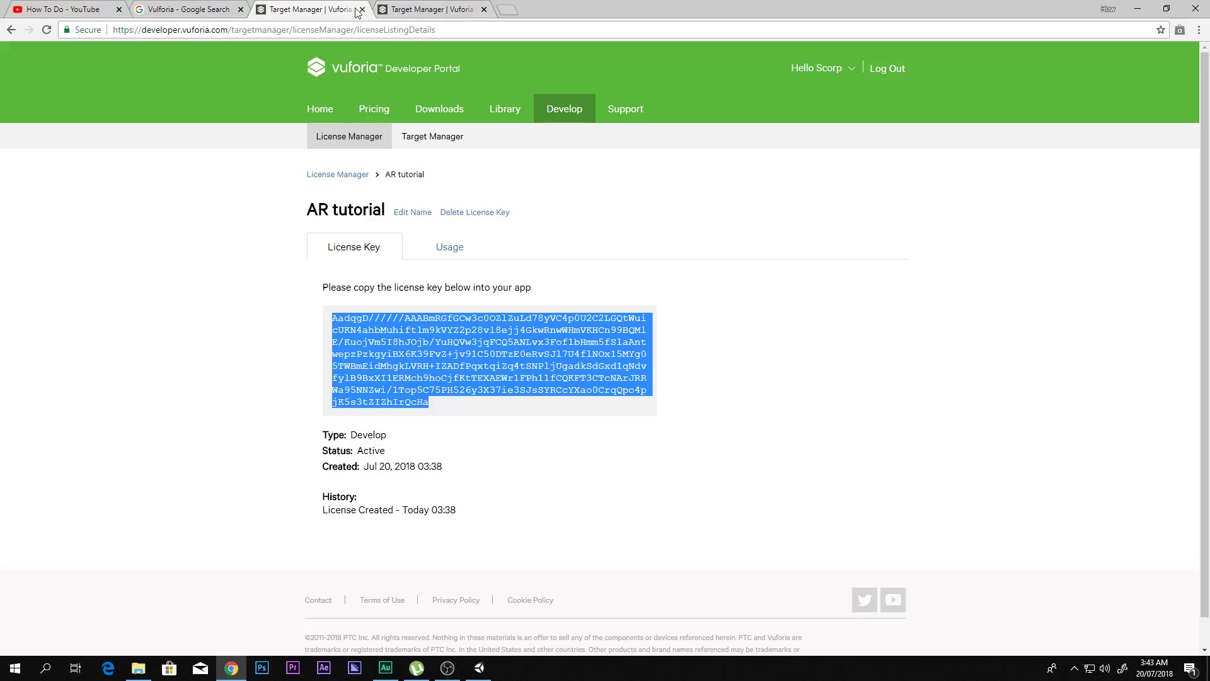
{"action": "left_click", "coordinate": [362, 10]}
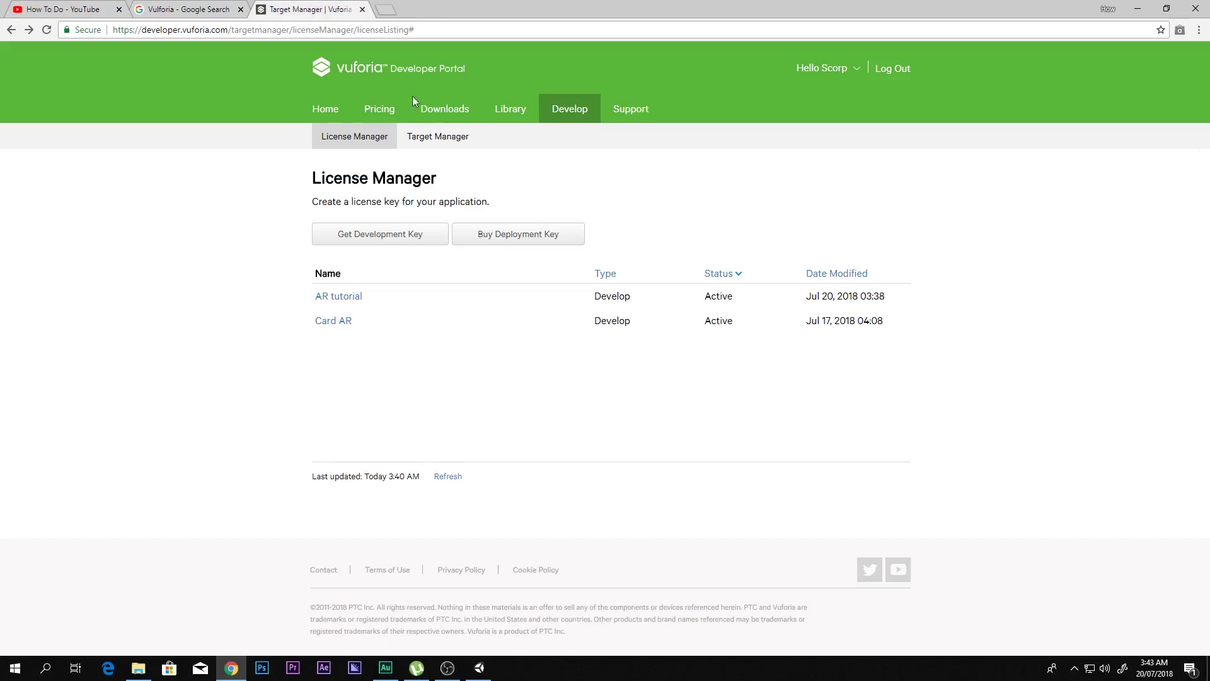
{"action": "left_click", "coordinate": [428, 144]}
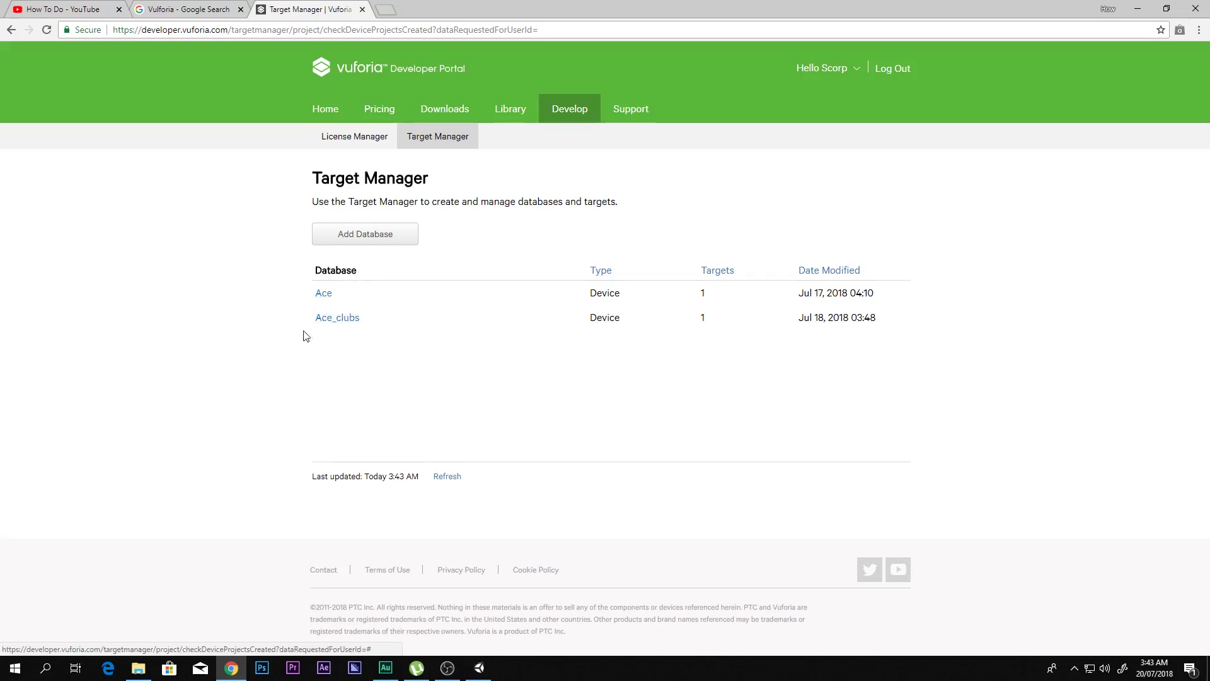
- Examine the existing Ace target's card image and details in the Ace database, and return to its target list
{"action": "left_click", "coordinate": [322, 300]}
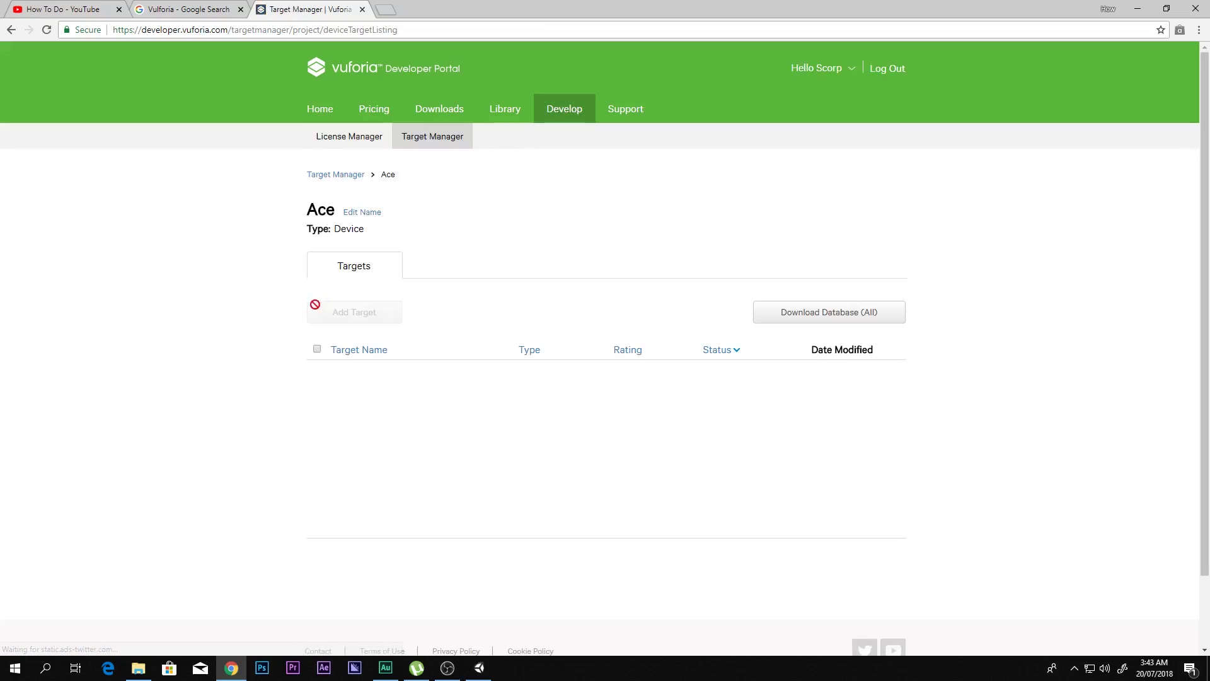
{"action": "left_click", "coordinate": [366, 376]}
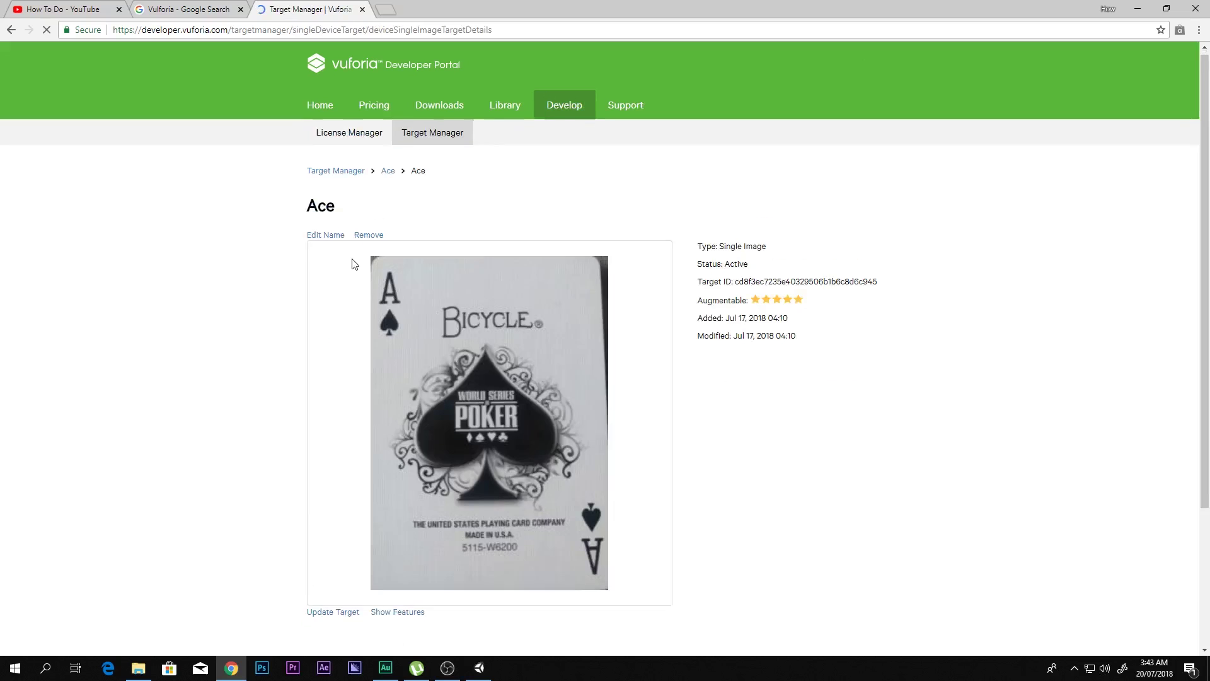
{"action": "scroll", "coordinate": [353, 265], "scroll_direction": "down", "scroll_amount": 1}
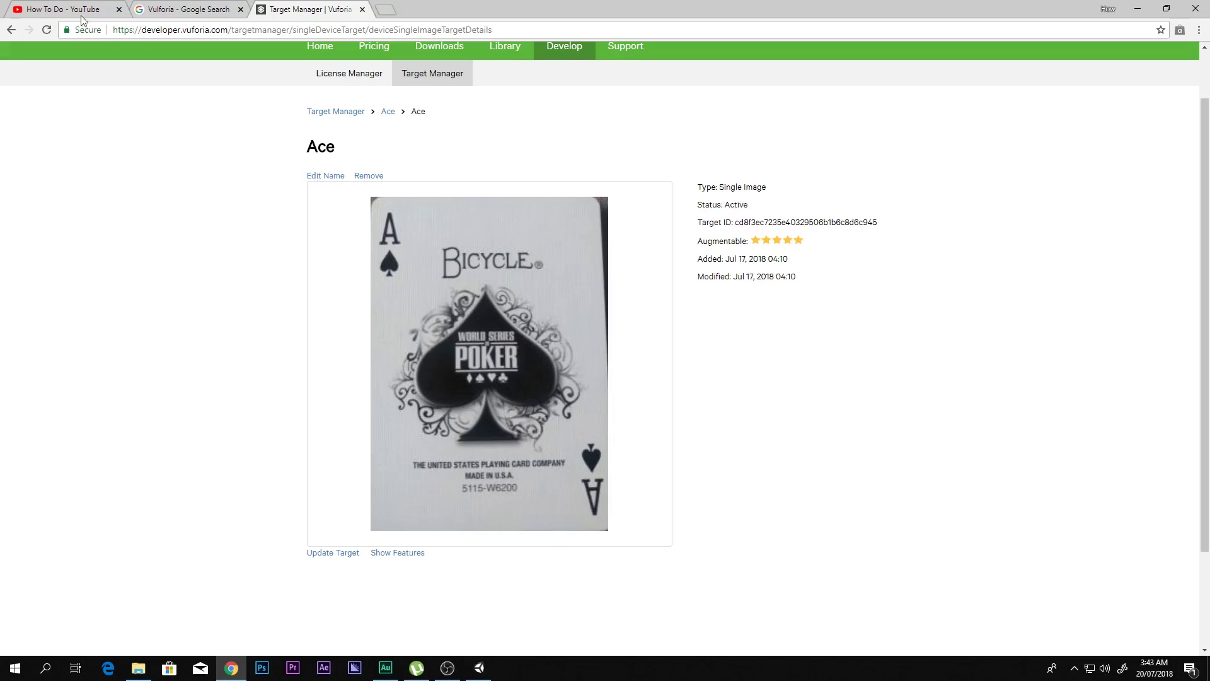
{"action": "left_click", "coordinate": [12, 30]}
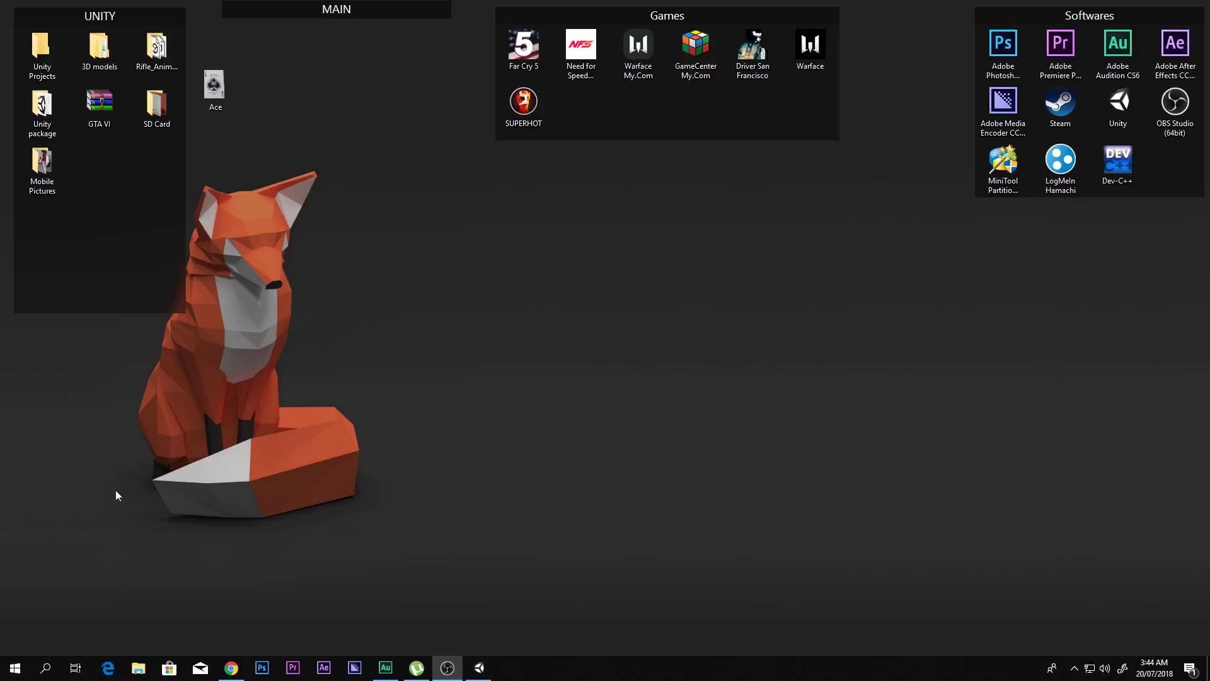
- View the Ace card image from the desktop in Photos, close it, and return to Chrome
{"action": "double_click", "coordinate": [233, 95]}
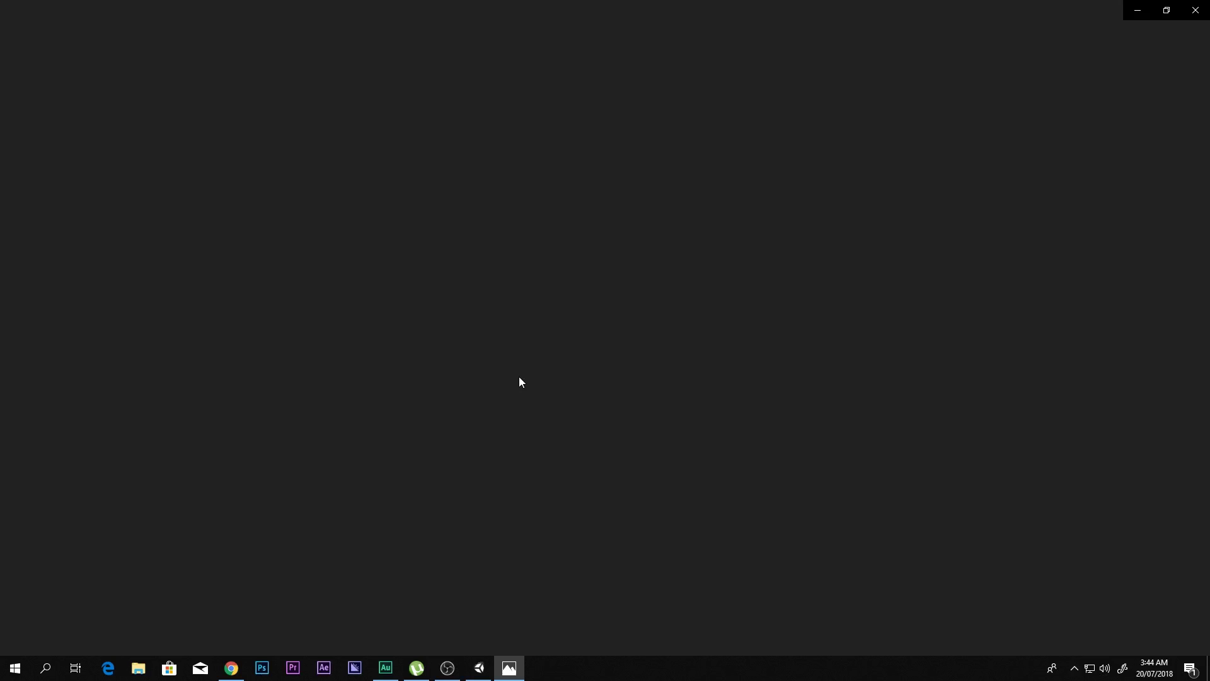
{"action": "left_click", "coordinate": [509, 668]}
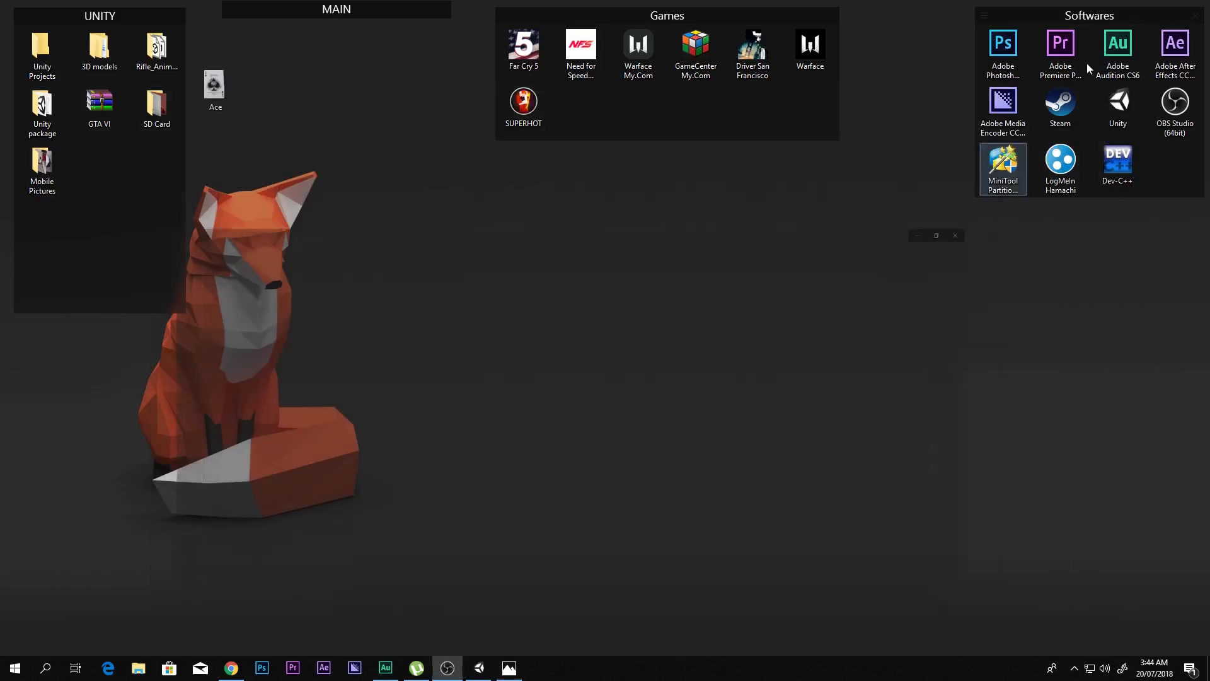
{"action": "left_click", "coordinate": [509, 669]}
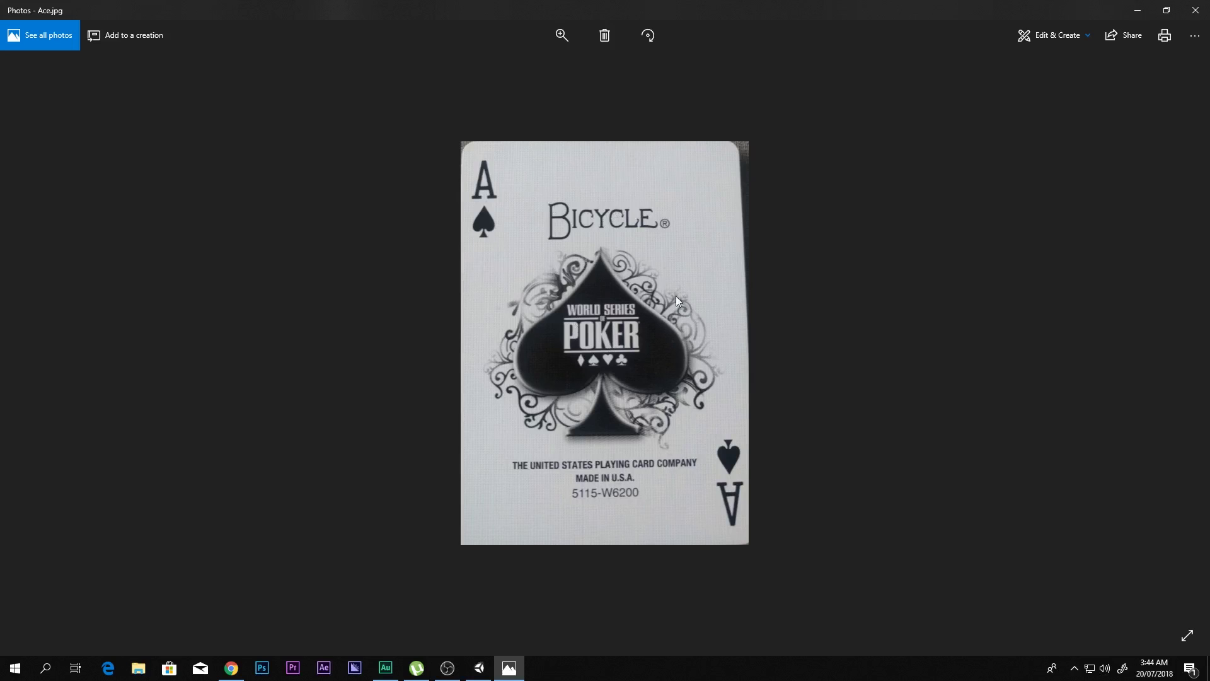
{"action": "left_click", "coordinate": [1196, 10]}
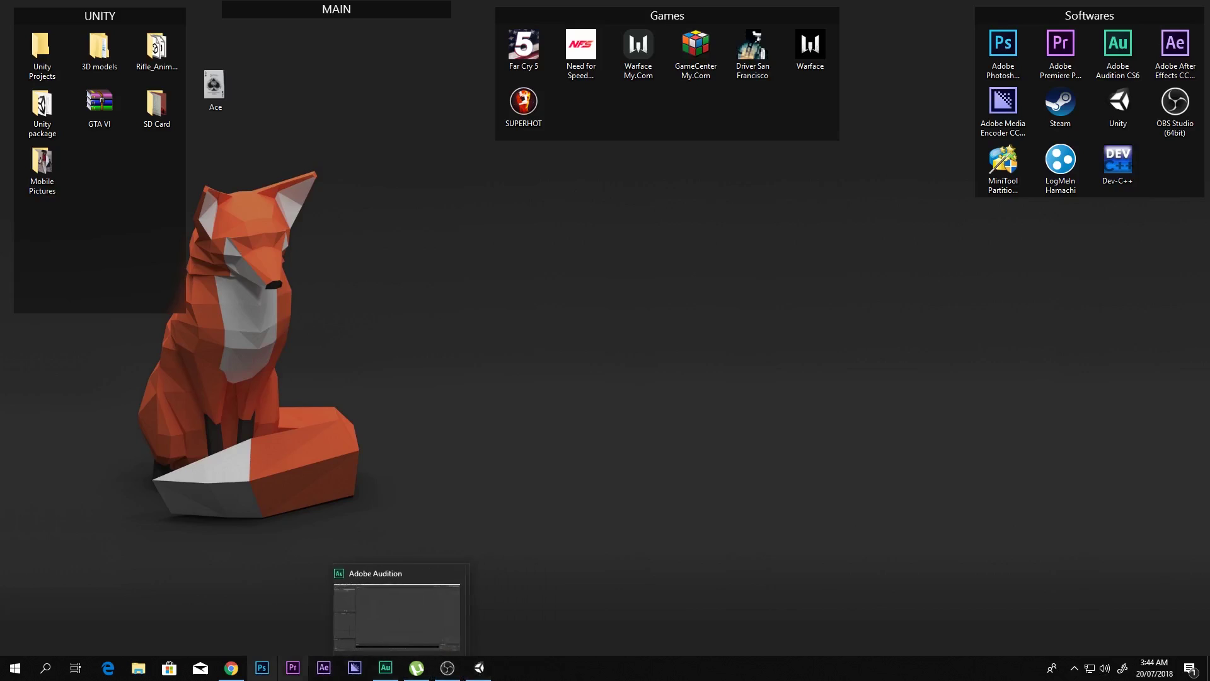
{"action": "mouse_move", "coordinate": [230, 668]}
{"action": "left_click", "coordinate": [231, 612]}
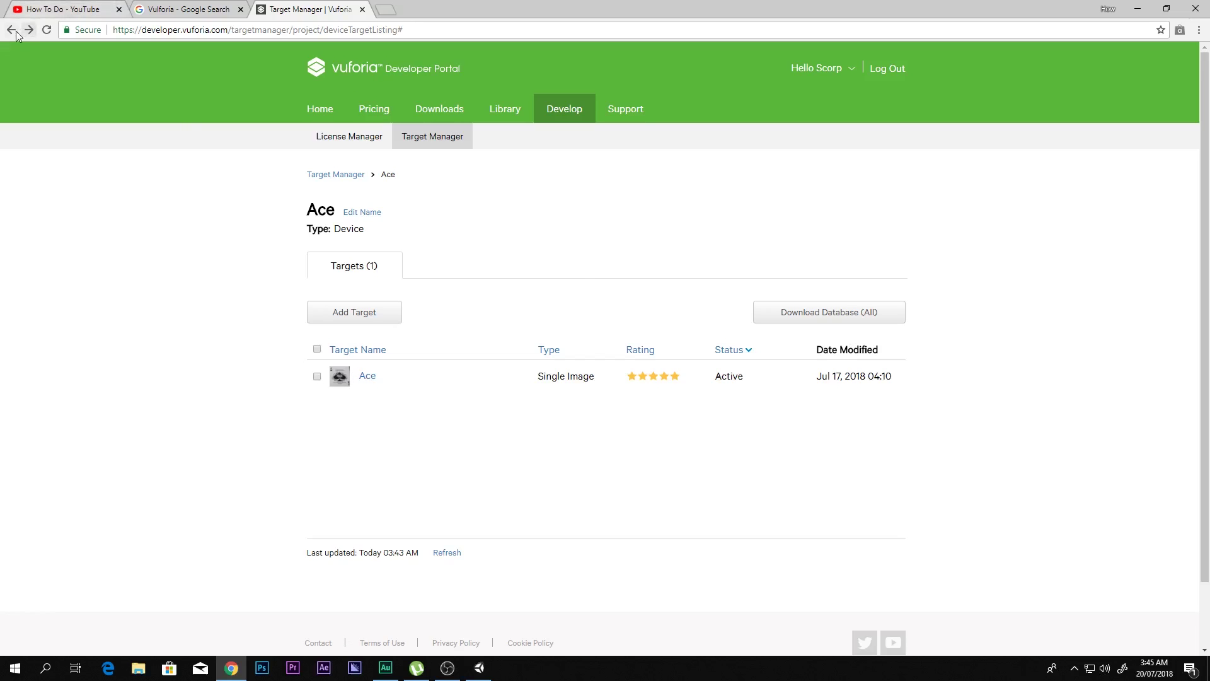
- Start a new Single Image target in the Ace database, using Ace.jpg from the Desktop as its file
{"action": "left_click", "coordinate": [335, 385]}
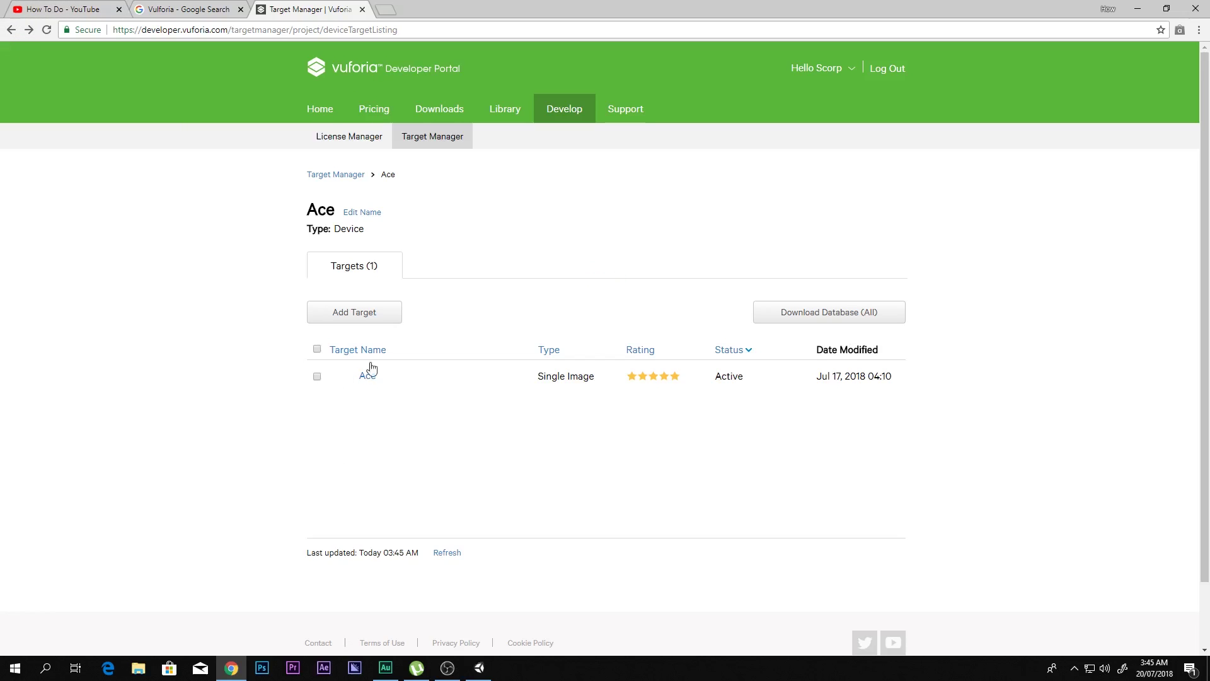
{"action": "left_click", "coordinate": [367, 314]}
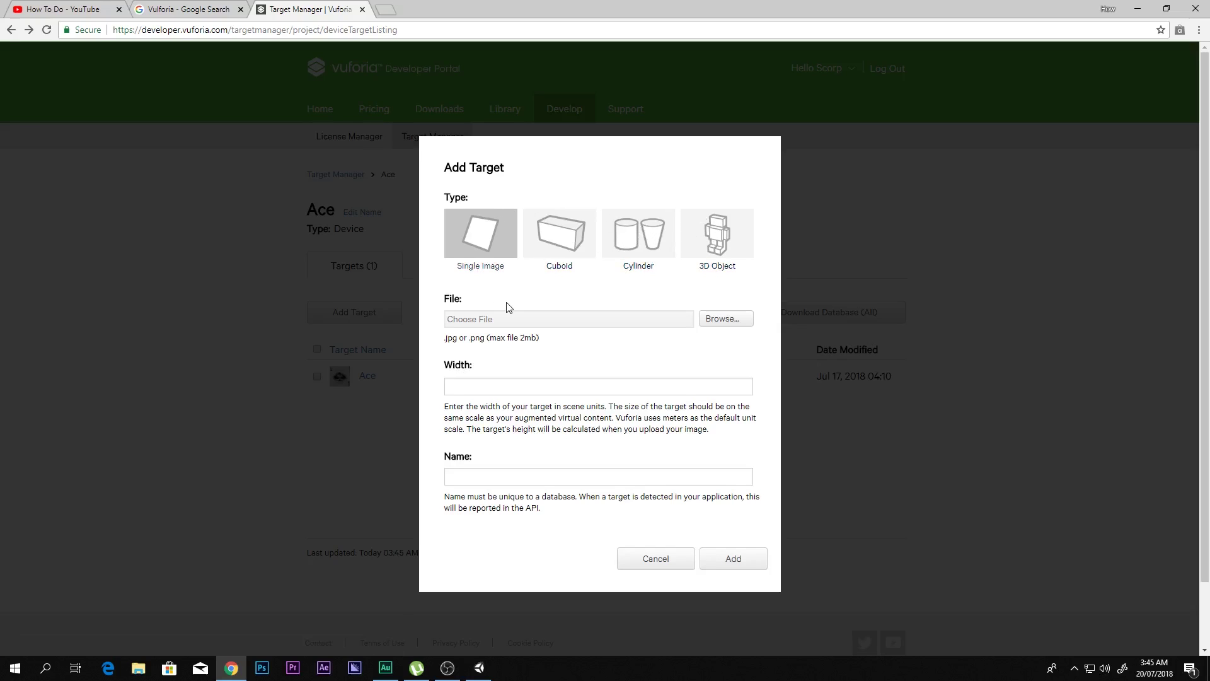
{"action": "left_click", "coordinate": [707, 320]}
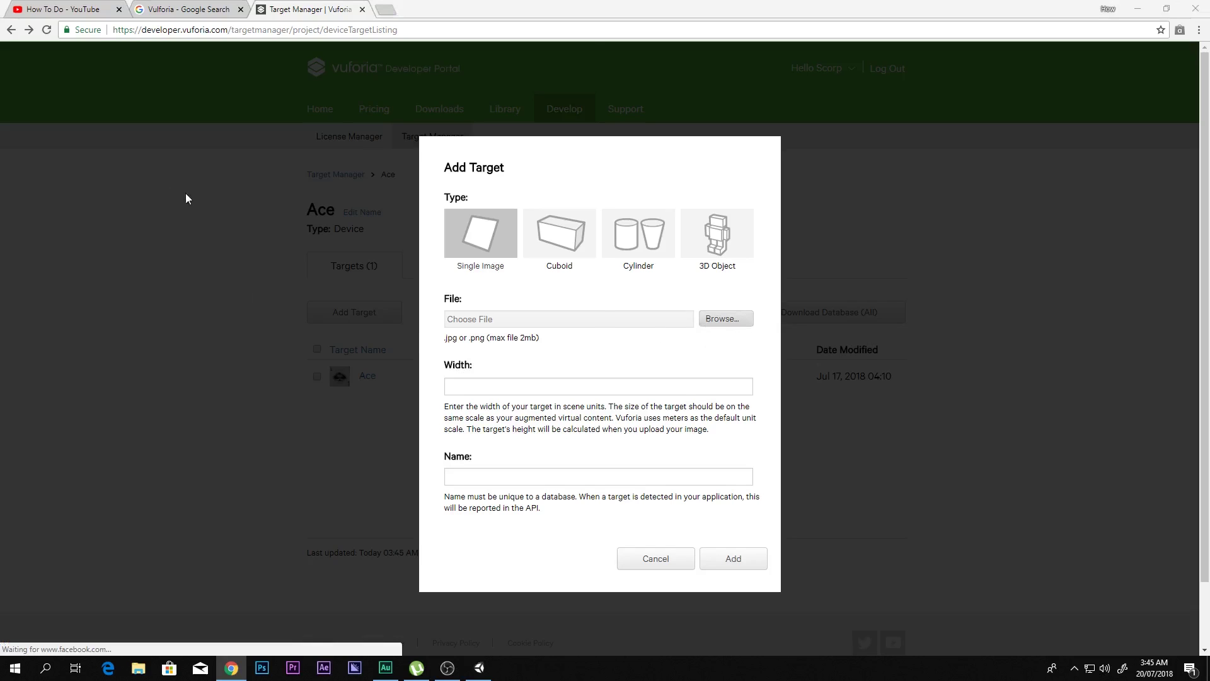
{"action": "left_click", "coordinate": [136, 193]}
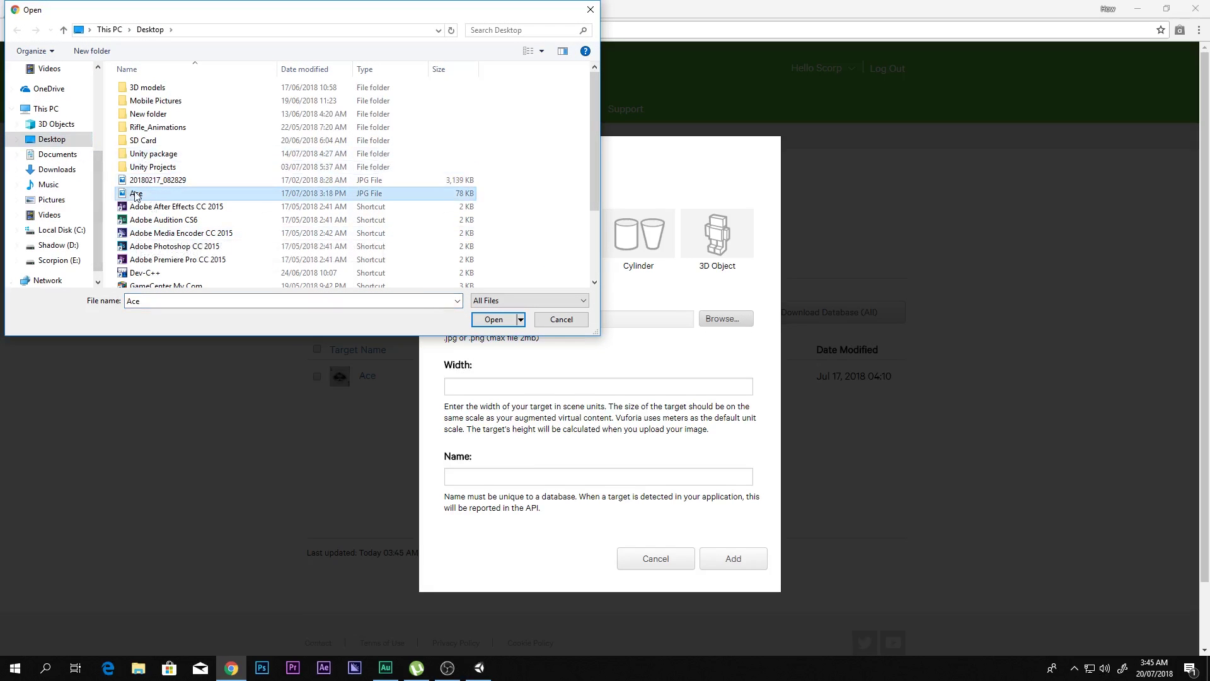
{"action": "left_click", "coordinate": [496, 321]}
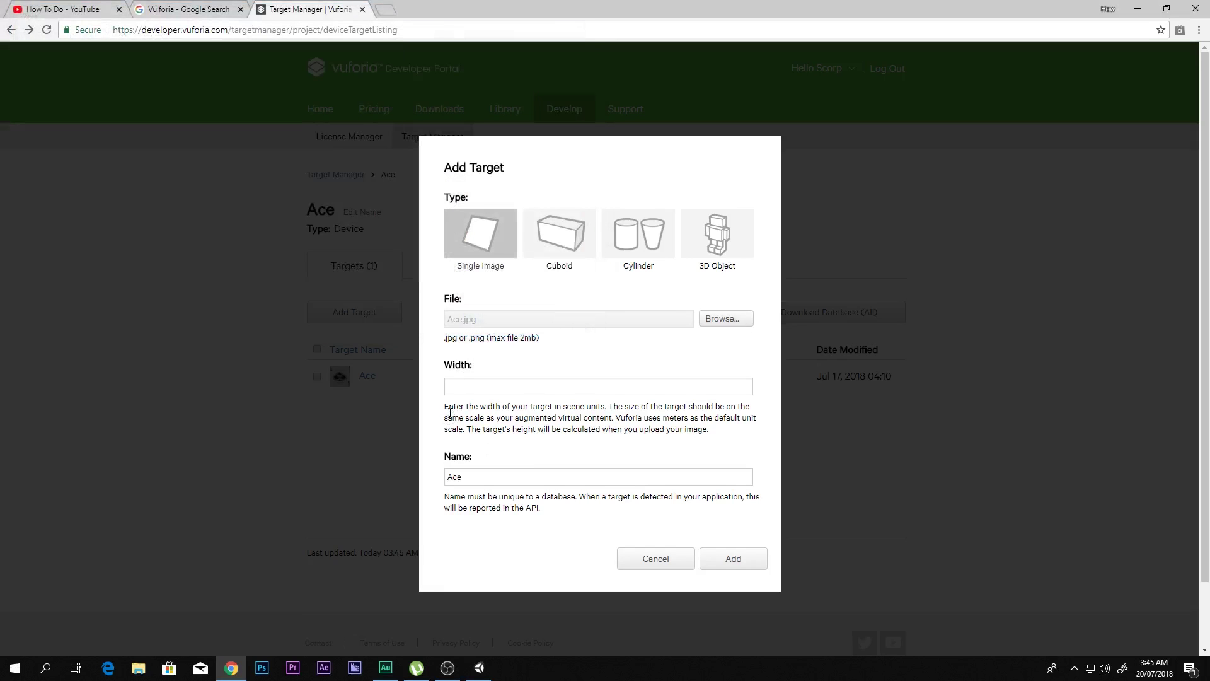
- Set the new target's width to 1 and its name to Ace_Tutorial, and add it to the database
{"action": "left_click", "coordinate": [481, 388]}
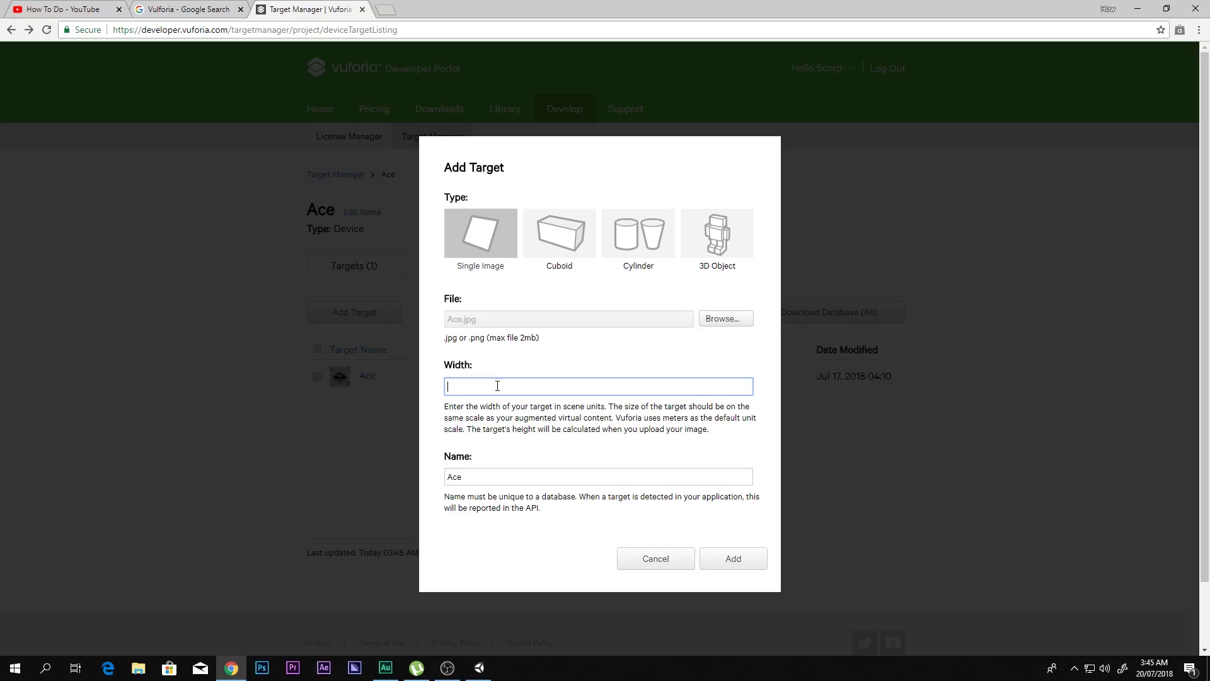
{"action": "key", "text": "Tab"}
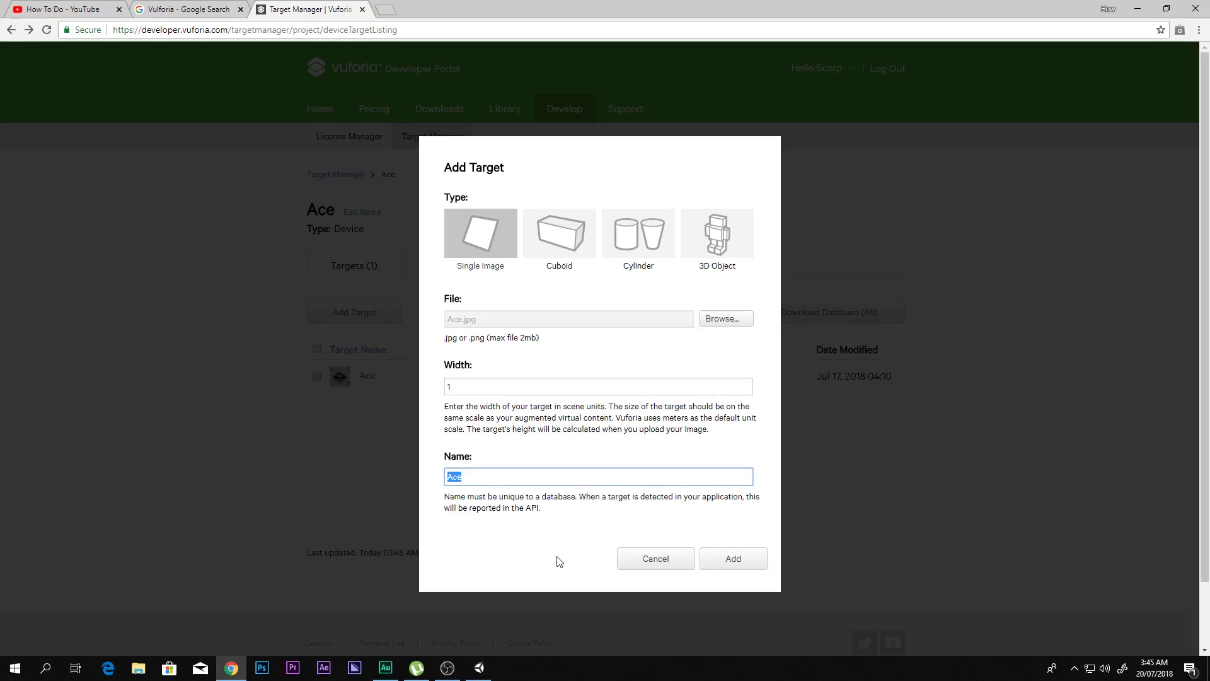
{"action": "left_click", "coordinate": [494, 479]}
{"action": "left_click", "coordinate": [725, 559]}
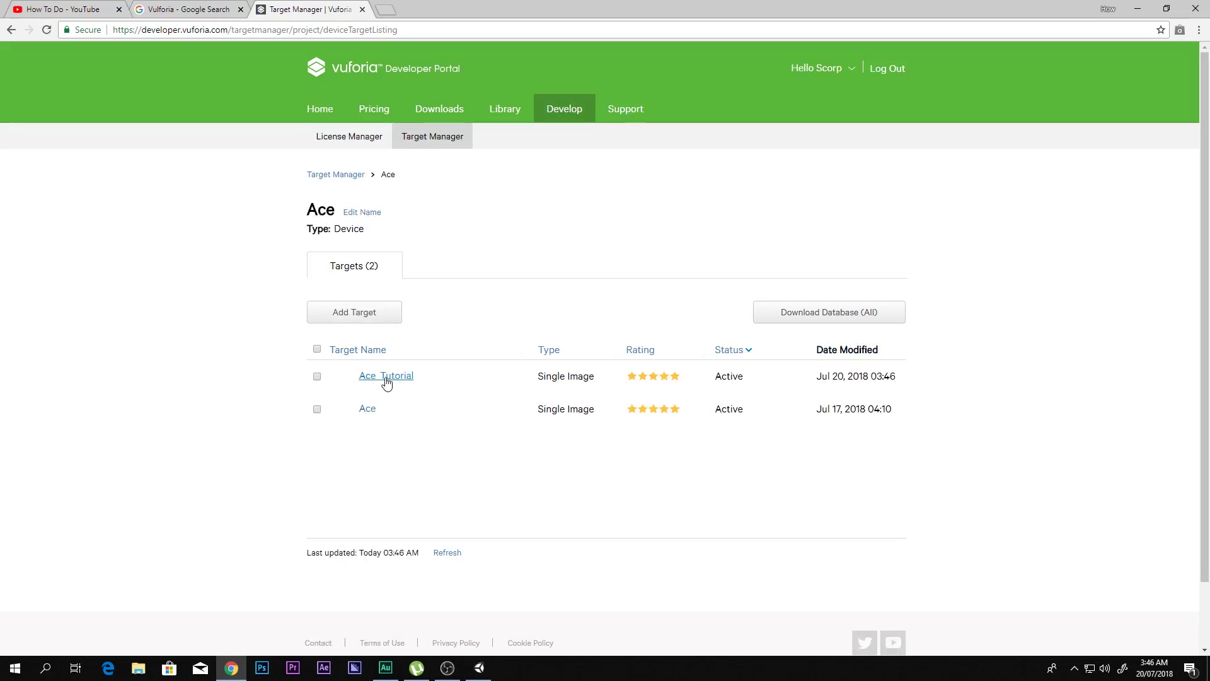
- Download only the Ace_Tutorial target for the Unity Editor, and open the downloaded Ace (1).unitypackage in Unity
{"action": "left_click", "coordinate": [317, 377]}
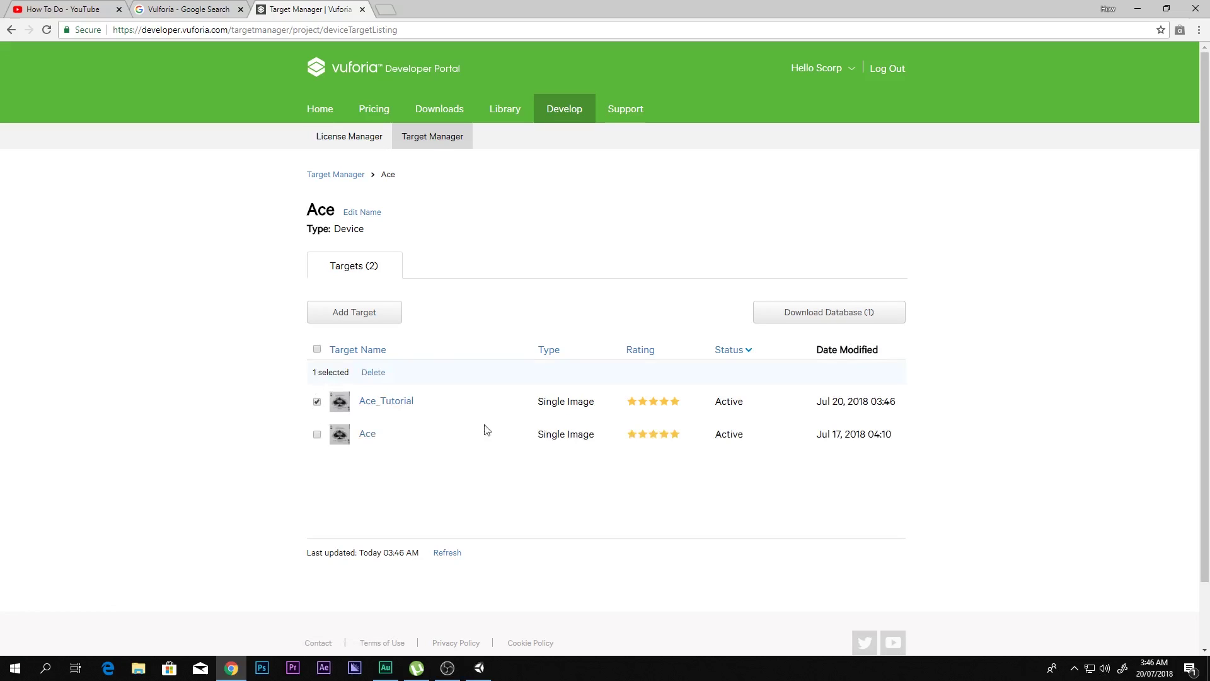
{"action": "left_click", "coordinate": [827, 318]}
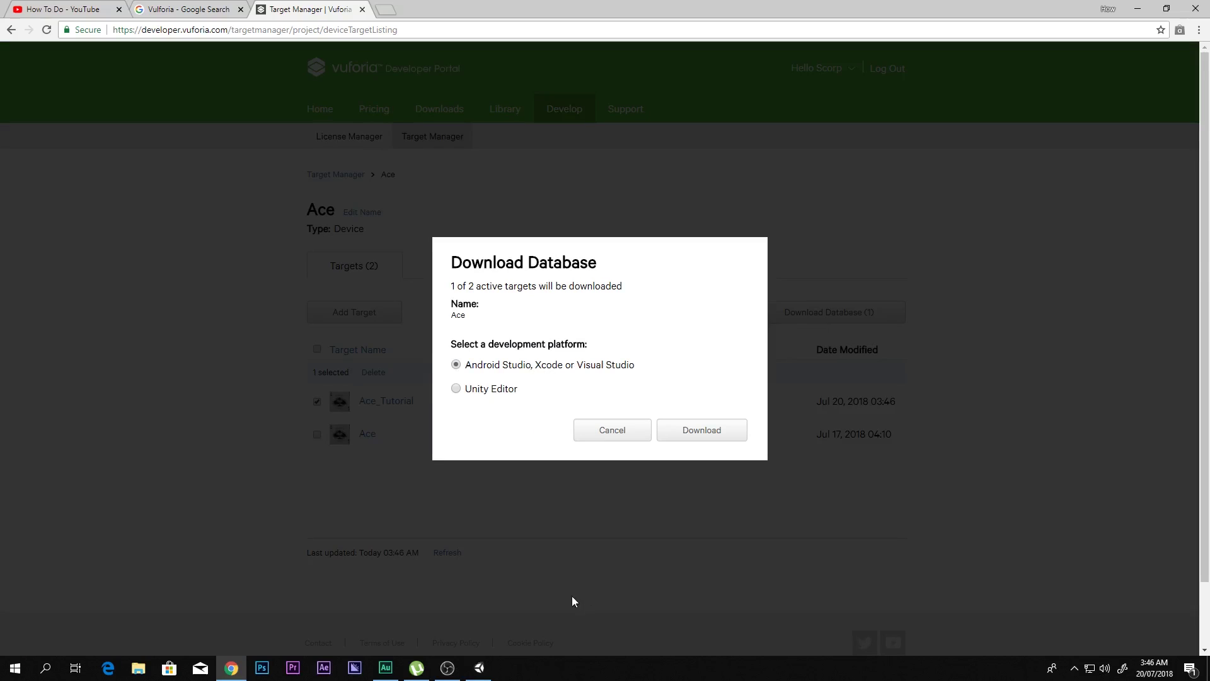
{"action": "left_click", "coordinate": [456, 389]}
{"action": "left_click", "coordinate": [709, 424]}
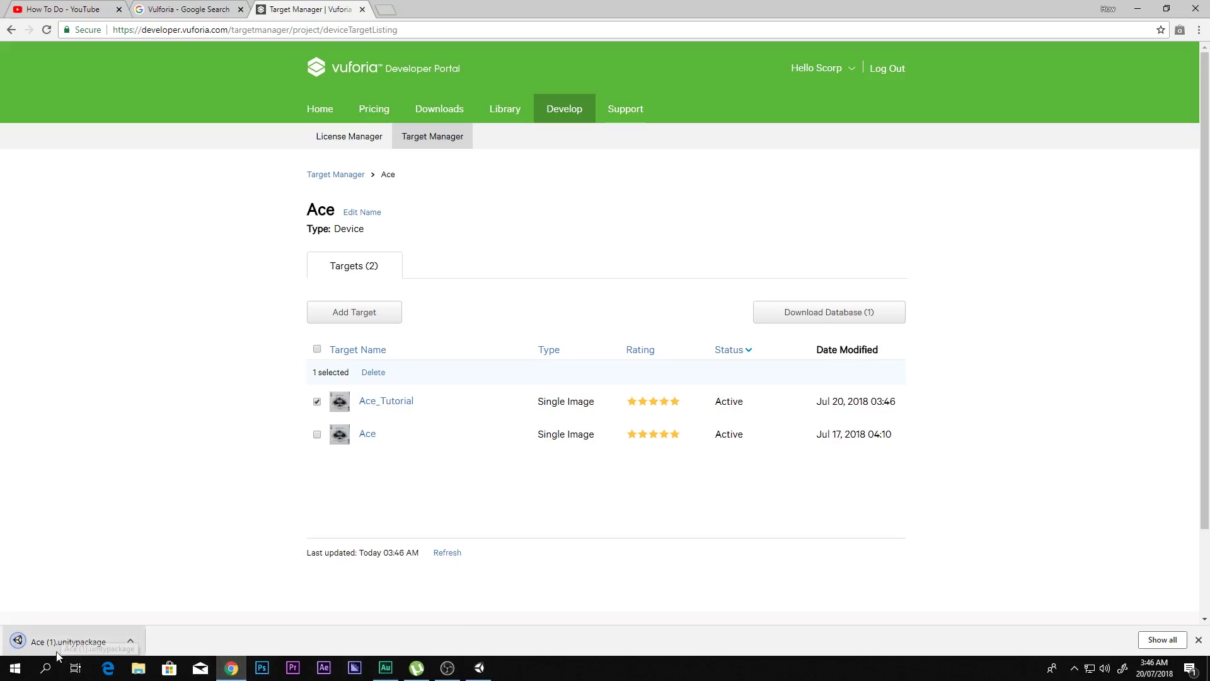
{"action": "left_click", "coordinate": [32, 643]}
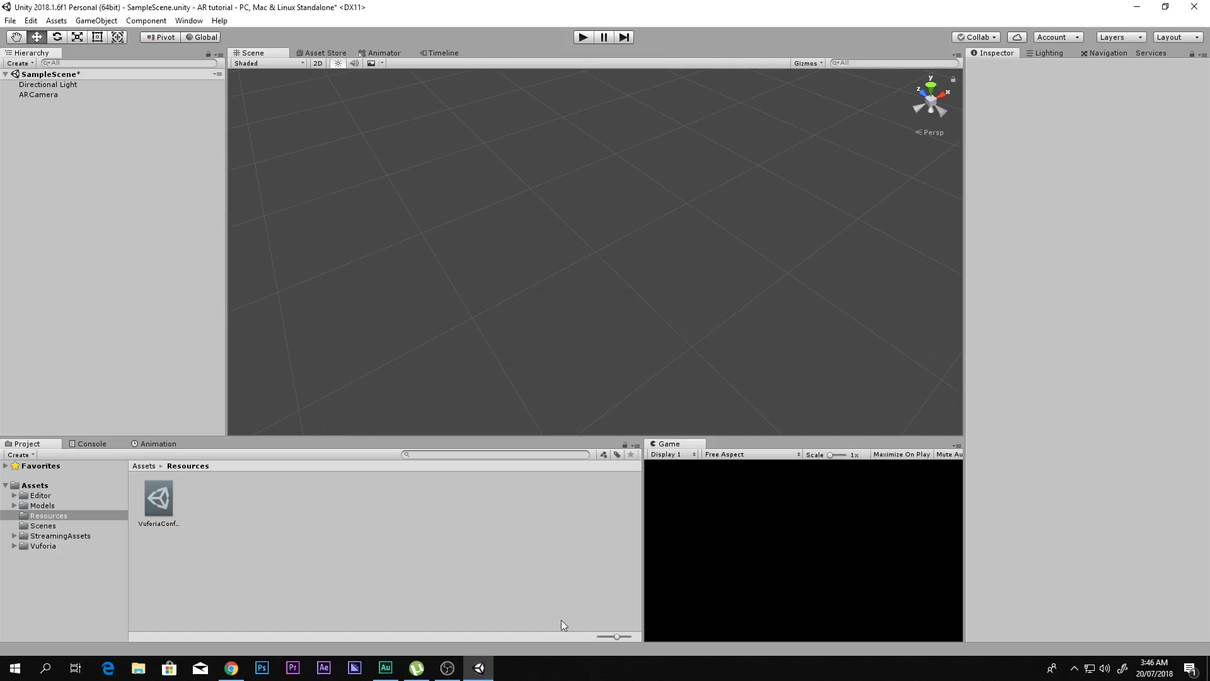
- Add a new Vuforia Image target at the top level of the scene hierarchy
{"action": "middle_click_drag", "start_coordinate": [511, 378], "coordinate": [372, 276]}
{"action": "right_click", "coordinate": [44, 150]}
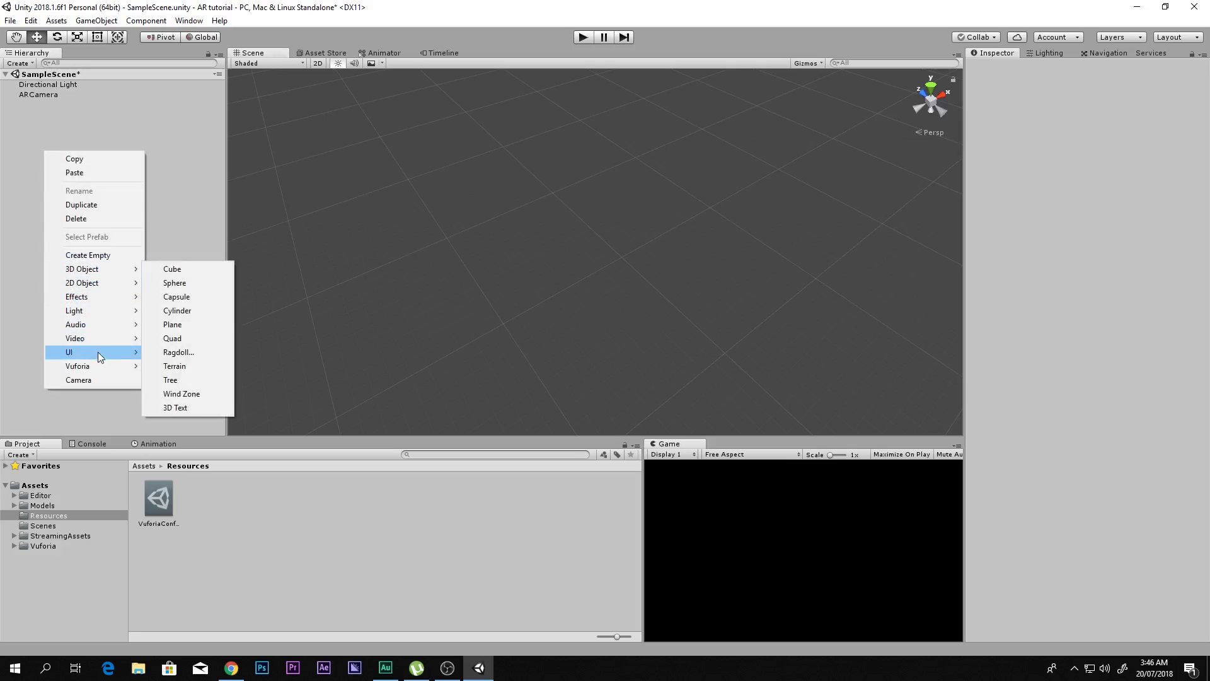
{"action": "mouse_move", "coordinate": [97, 364]}
{"action": "left_click", "coordinate": [172, 379]}
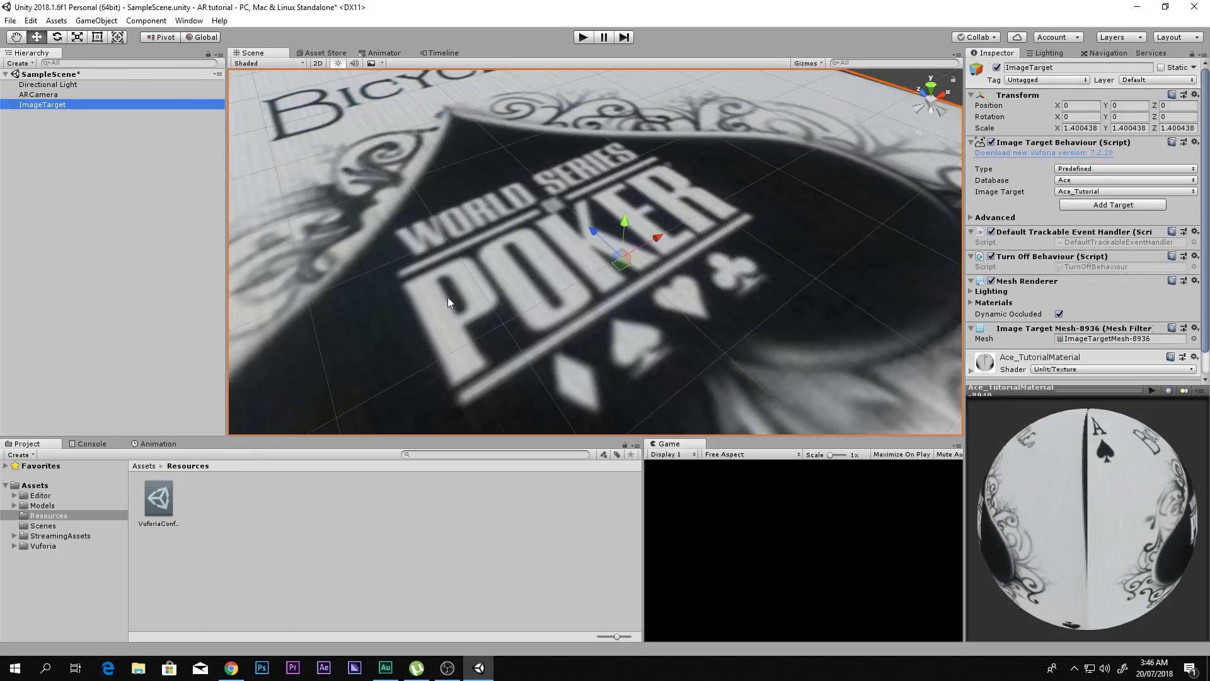
- Examine the ace of spades image target in the scene from several distances and angles, ending with the top view
{"action": "scroll", "coordinate": [566, 248], "scroll_direction": "down", "scroll_amount": 5}
{"action": "scroll", "coordinate": [566, 249], "scroll_direction": "up", "scroll_amount": 5}
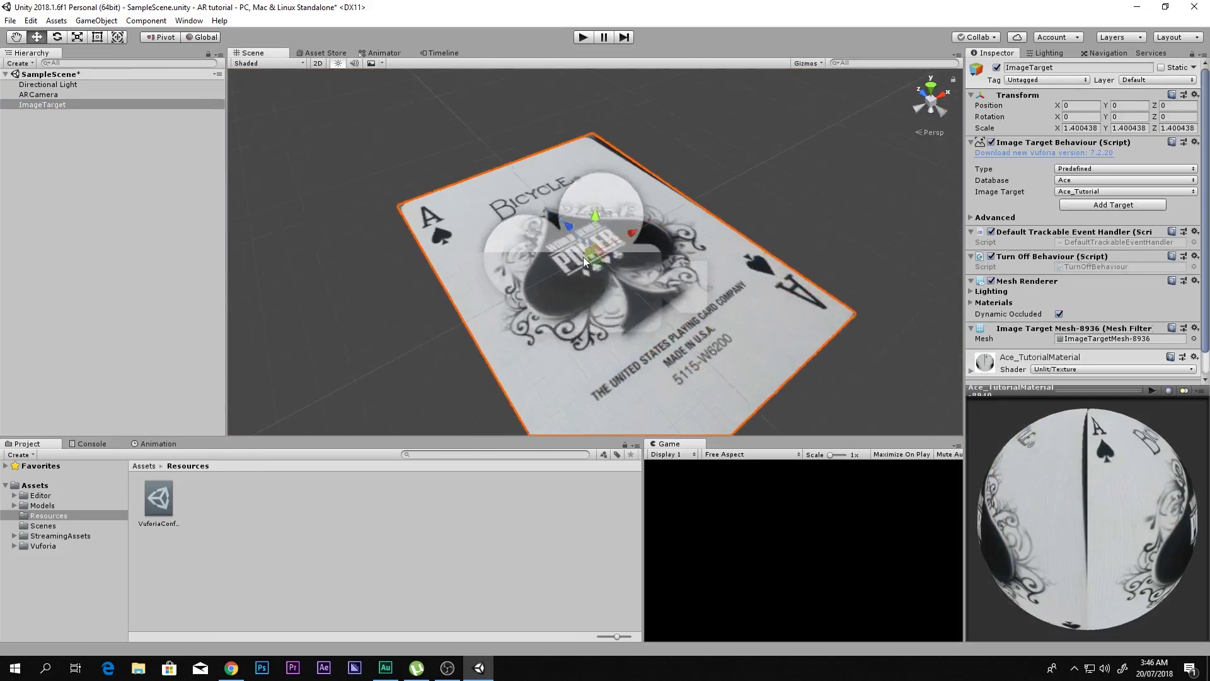
{"action": "scroll", "coordinate": [592, 262], "scroll_direction": "down", "scroll_amount": 5}
{"action": "right_click_drag", "start_coordinate": [607, 271], "coordinate": [673, 322]}
{"action": "scroll", "coordinate": [584, 290], "scroll_direction": "up", "scroll_amount": 3}
{"action": "scroll", "coordinate": [660, 316], "scroll_direction": "down", "scroll_amount": 5}
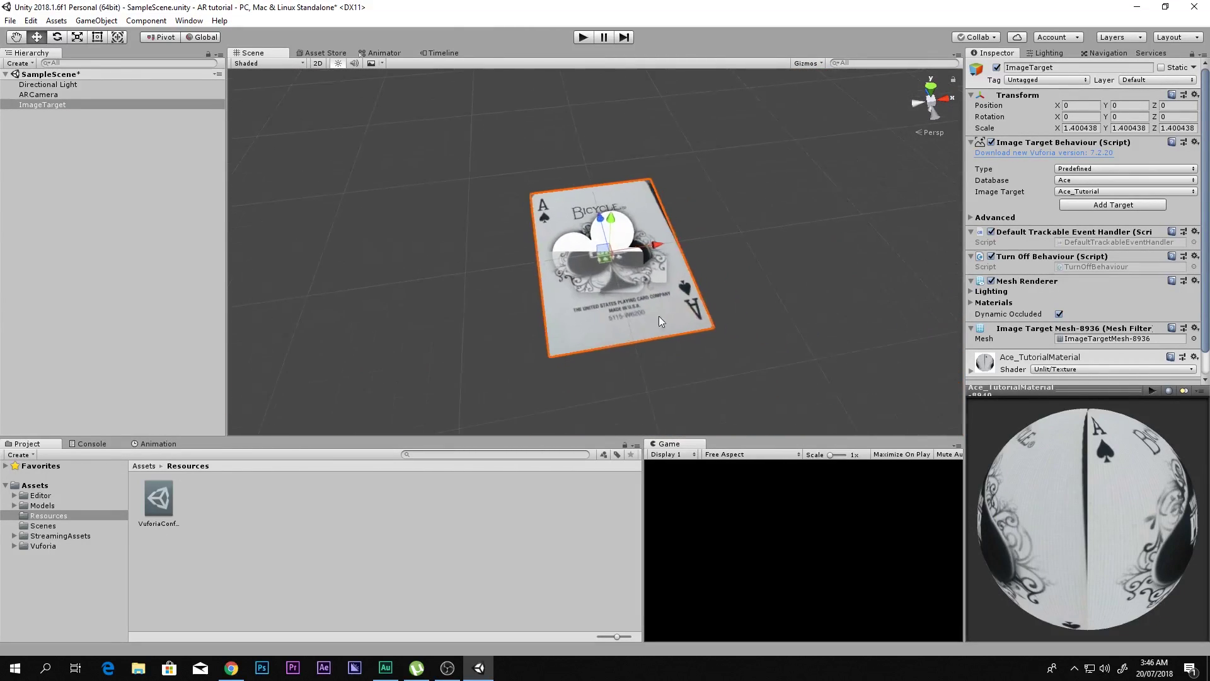
{"action": "left_click", "coordinate": [930, 88]}
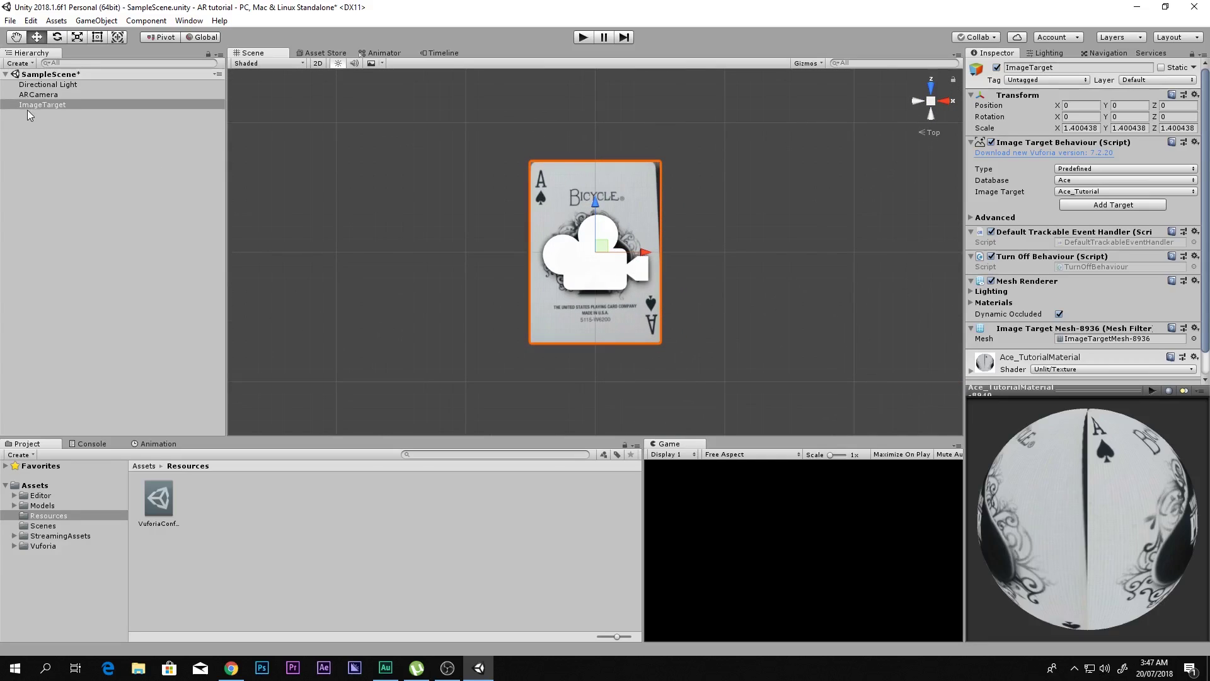
- Rename the ace of spades image target object as Ace
{"action": "left_click", "coordinate": [1047, 67]}
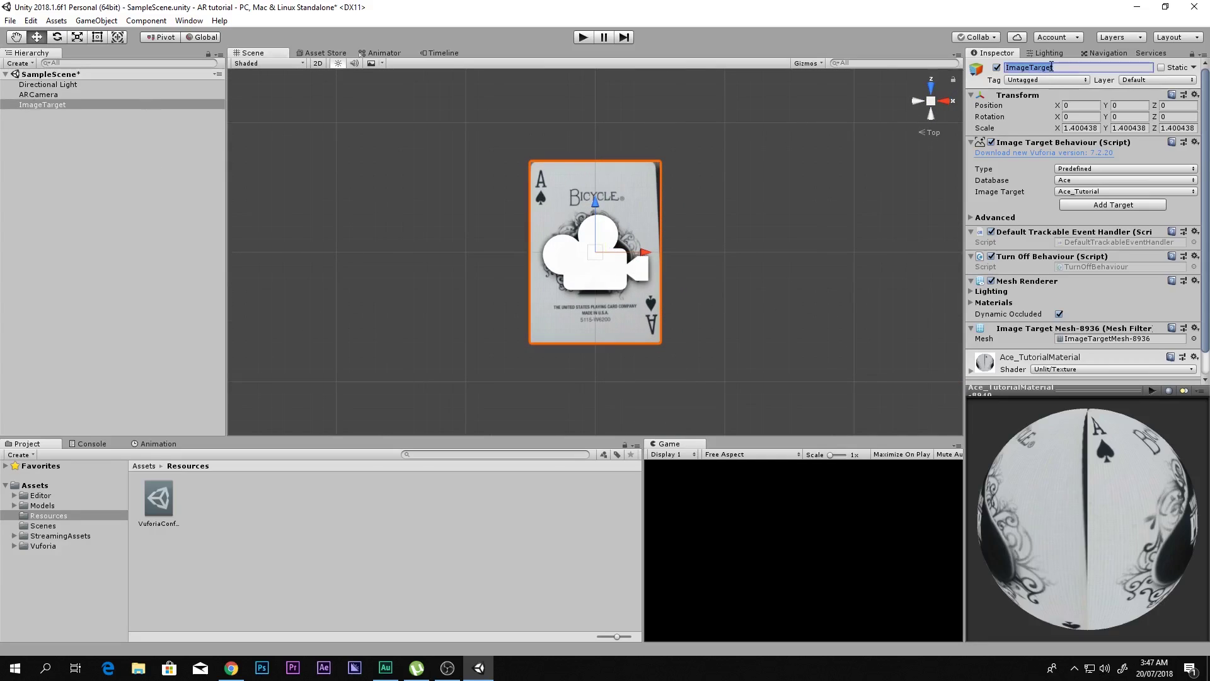
{"action": "type", "text": "Ace"}
{"action": "key", "text": "Return"}
- Add a Cube as a child of the Ace image target
{"action": "right_click", "coordinate": [32, 105]}
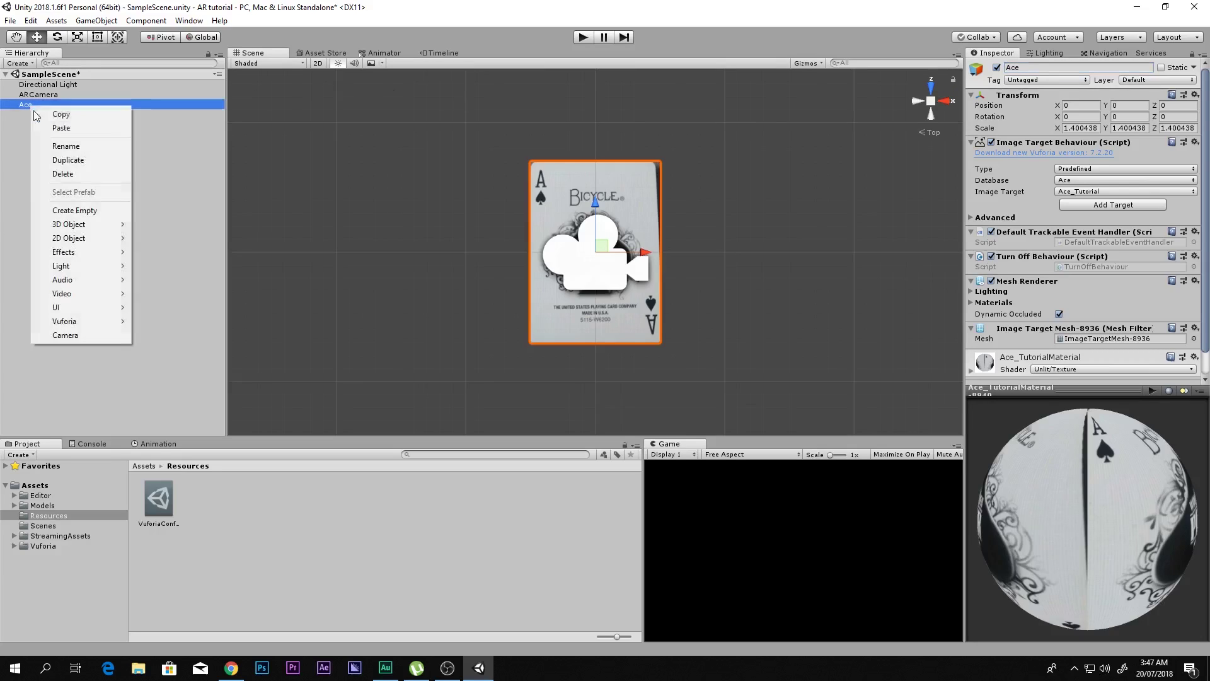
{"action": "mouse_move", "coordinate": [105, 238]}
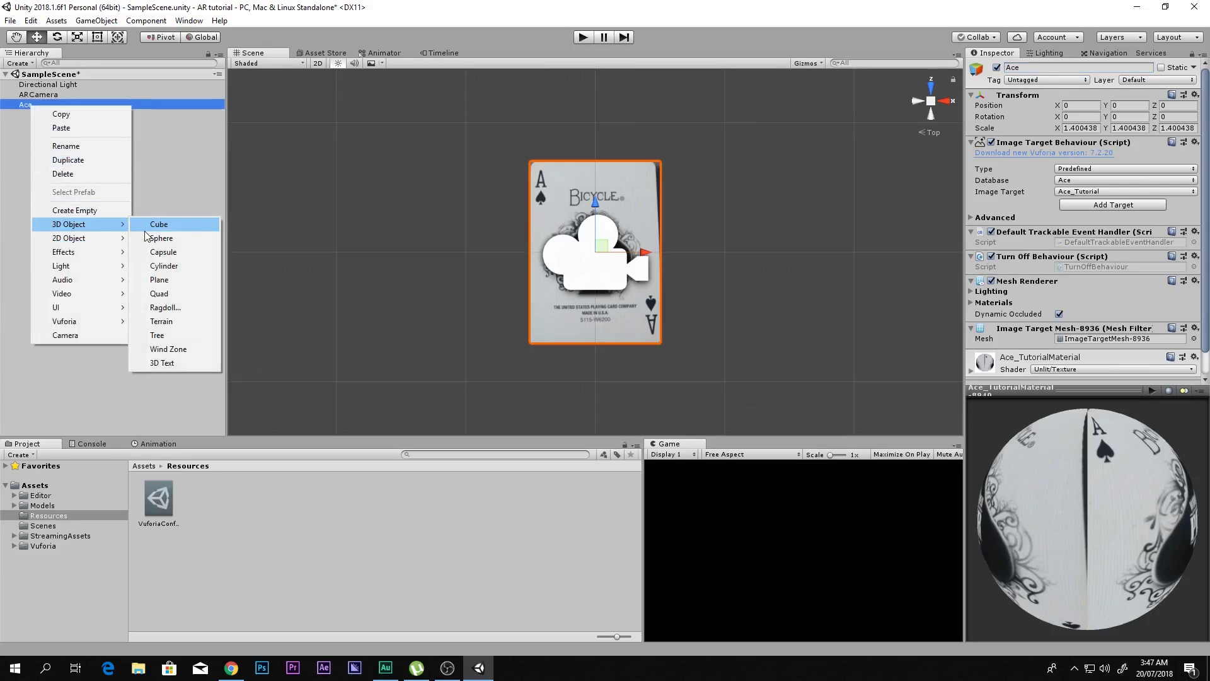
{"action": "left_click", "coordinate": [155, 224]}
- Scale the cube uniformly to about 0.16 and raise it to about 0.083 in Y above the card
{"action": "key", "text": "r"}
{"action": "left_click_drag", "start_coordinate": [575, 248], "coordinate": [601, 289], "text": "alt"}
{"action": "scroll", "coordinate": [602, 287], "scroll_direction": "up", "scroll_amount": 5}
{"action": "key", "text": "w"}
{"action": "left_click_drag", "start_coordinate": [602, 209], "coordinate": [569, 309]}
{"action": "scroll", "coordinate": [465, 432], "scroll_direction": "down", "scroll_amount": 5}
{"action": "scroll", "coordinate": [467, 400], "scroll_direction": "up", "scroll_amount": 3}
{"action": "left_click", "coordinate": [936, 92]}
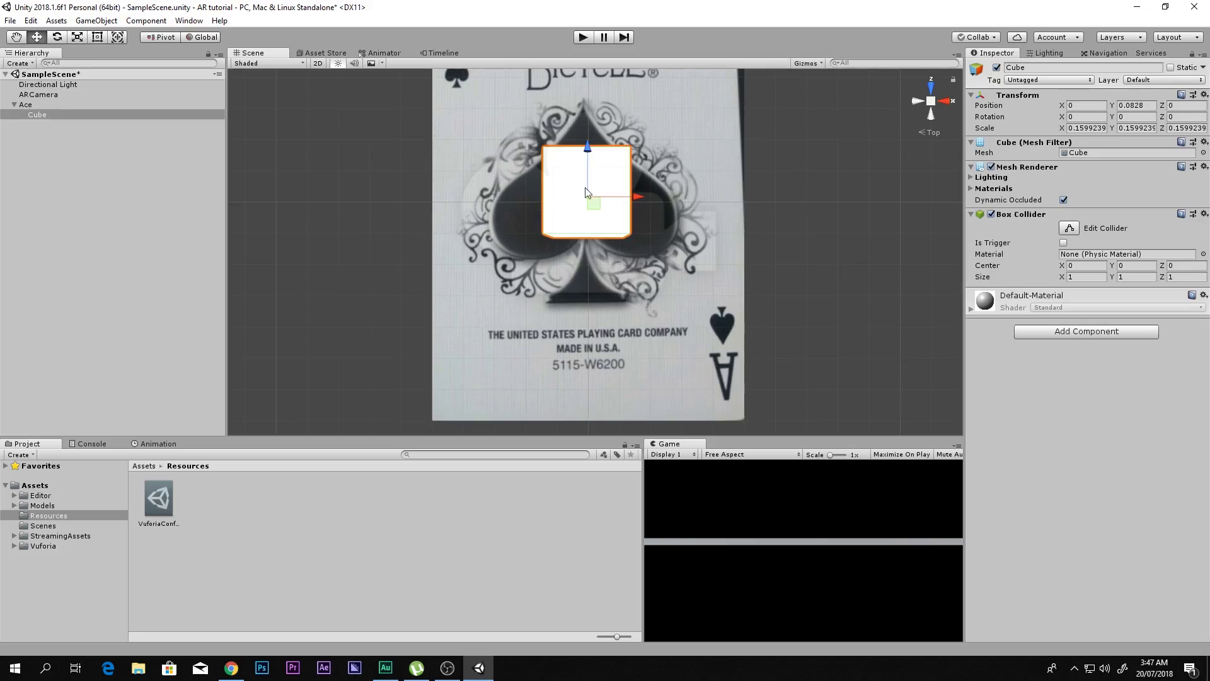
- Examine the cube on the ace card from several distances and angles, and collapse the Ace object in the hierarchy
{"action": "left_click_drag", "start_coordinate": [589, 196], "coordinate": [516, 303], "text": "alt"}
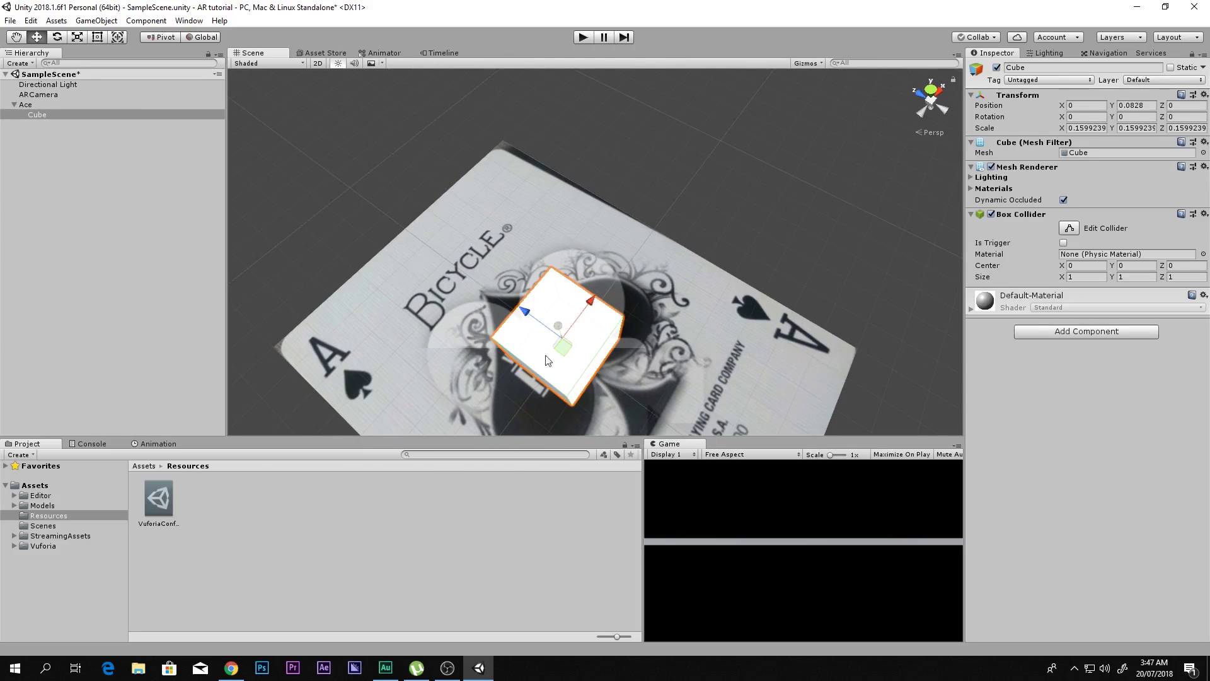
{"action": "scroll", "coordinate": [548, 359], "scroll_direction": "up", "scroll_amount": 1}
{"action": "scroll", "coordinate": [547, 360], "scroll_direction": "down", "scroll_amount": 5}
{"action": "scroll", "coordinate": [564, 324], "scroll_direction": "up", "scroll_amount": 8}
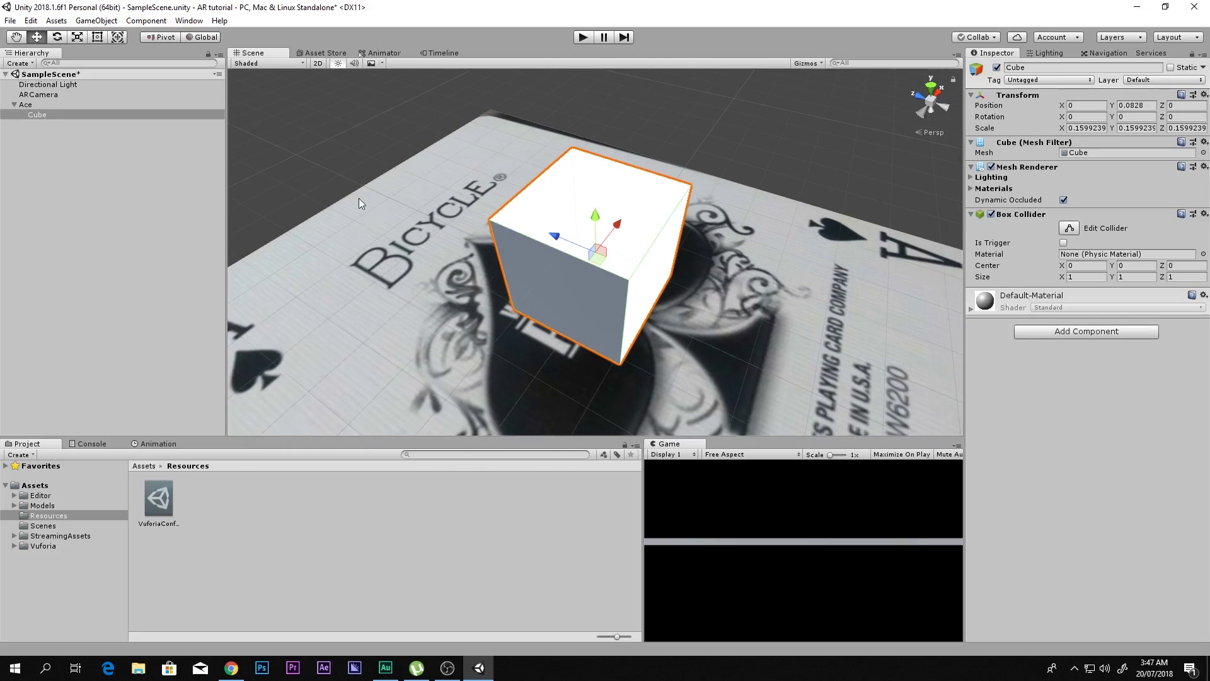
{"action": "scroll", "coordinate": [497, 244], "scroll_direction": "down", "scroll_amount": 5}
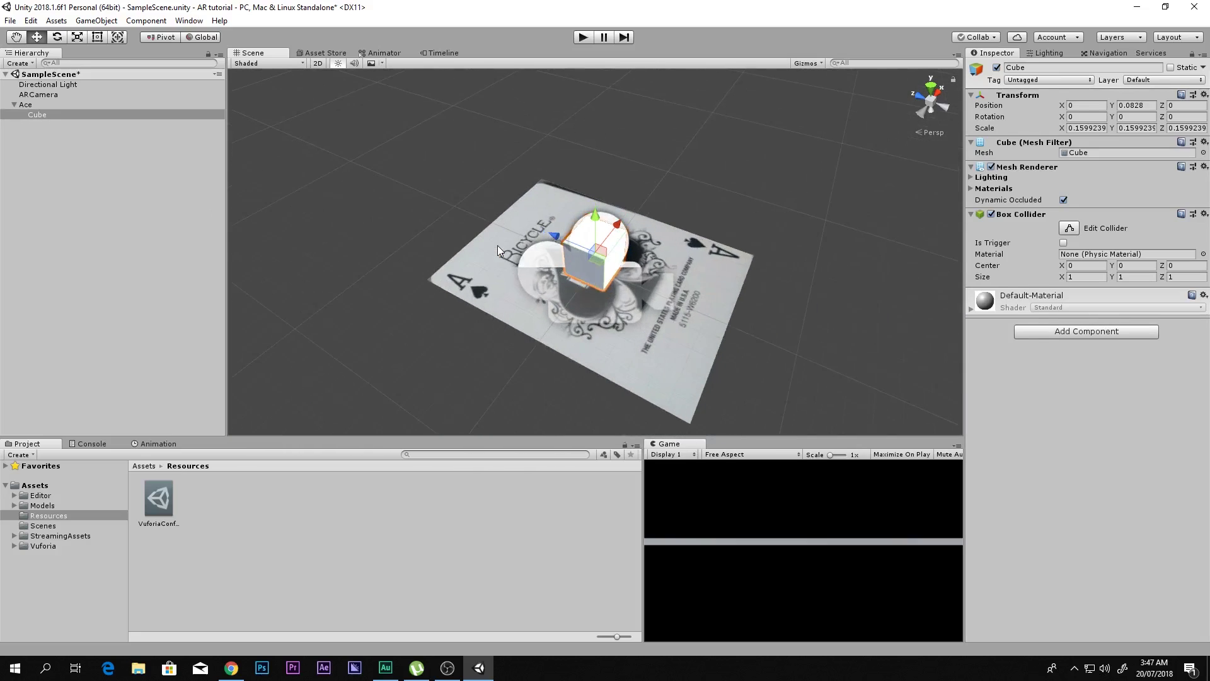
{"action": "left_click", "coordinate": [39, 115]}
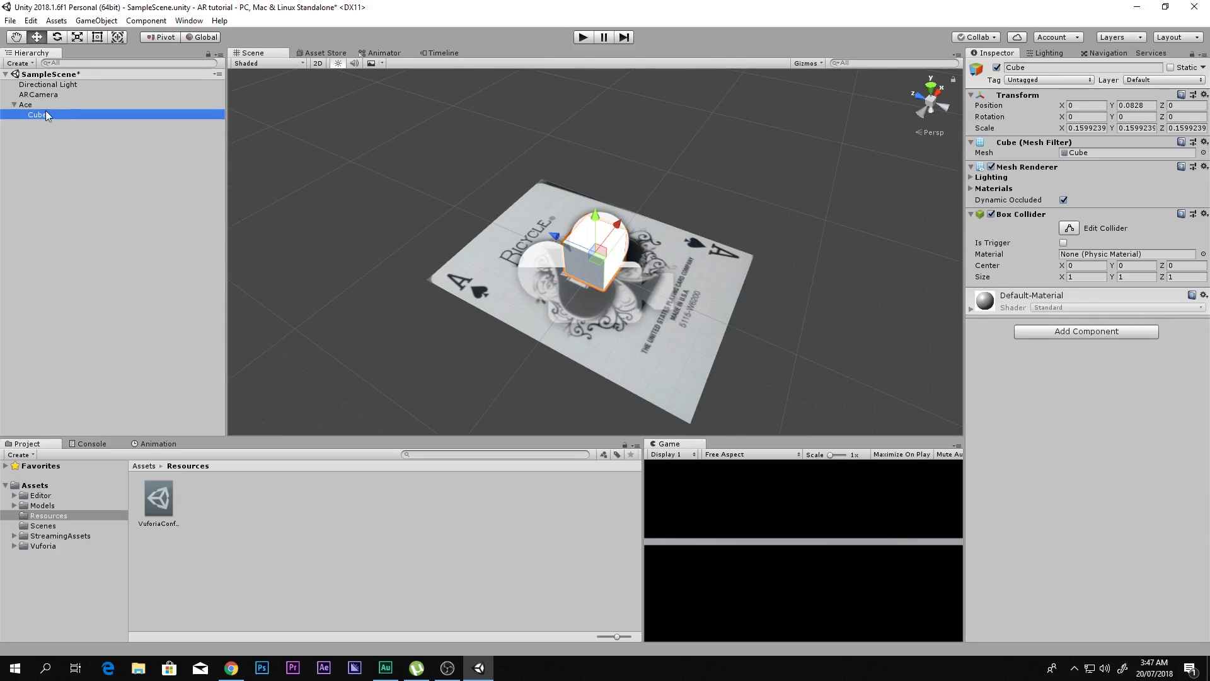
{"action": "left_click", "coordinate": [14, 104]}
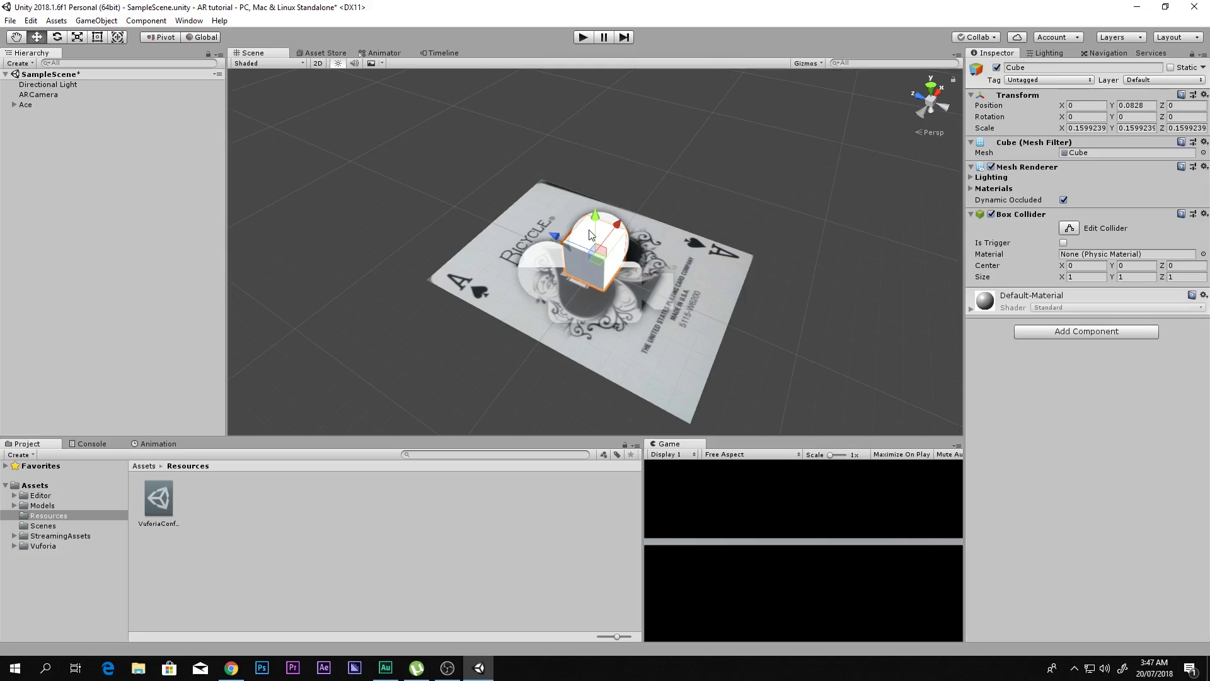
{"action": "left_click", "coordinate": [91, 171]}
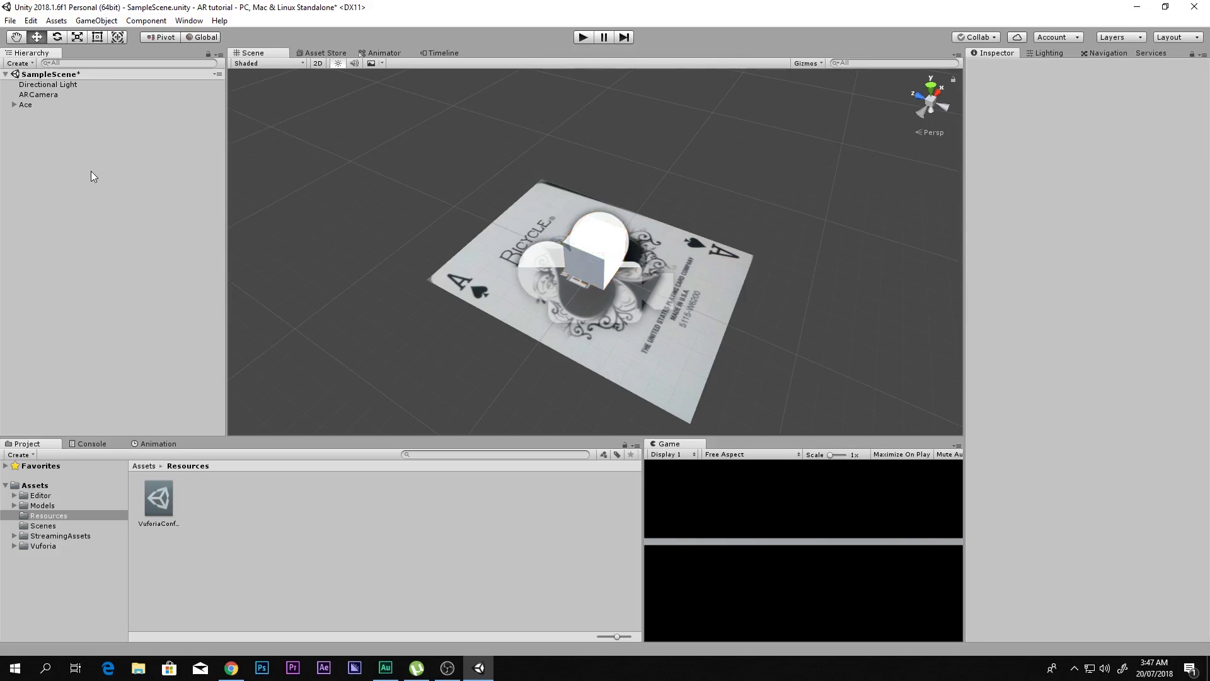
{"action": "left_click_drag", "start_coordinate": [642, 294], "coordinate": [664, 213], "text": "alt"}
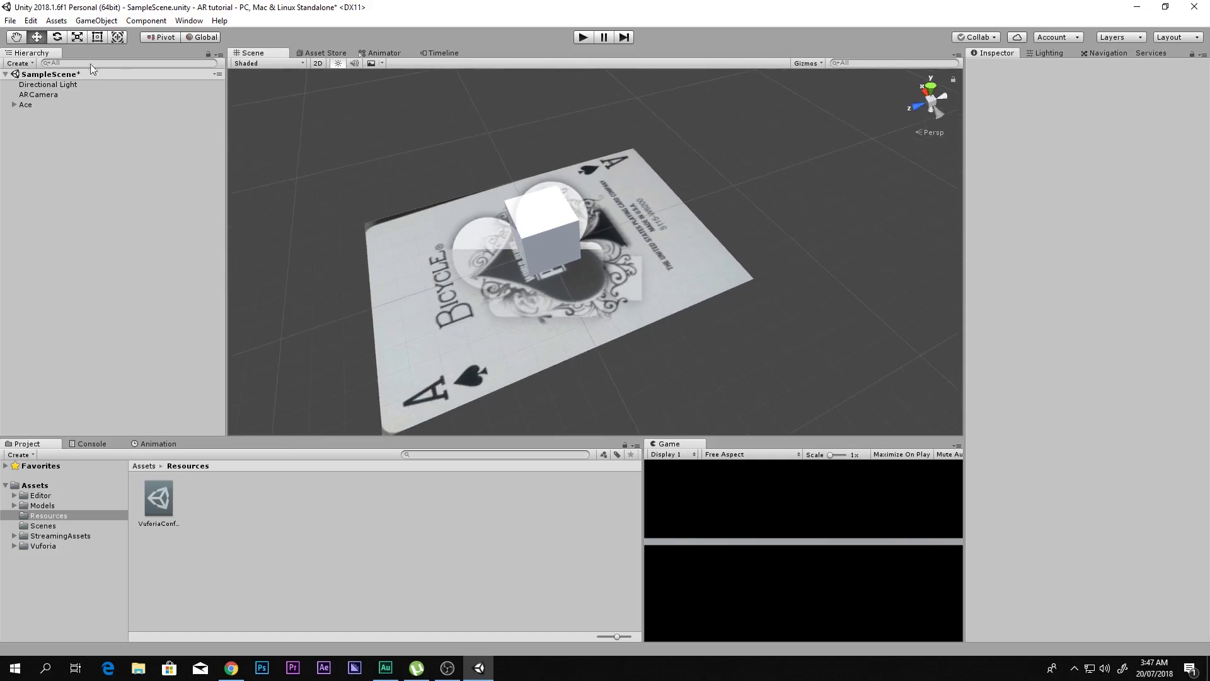
- Review the available platforms and the Android options in the Build Settings, and close the dialog
{"action": "left_click", "coordinate": [11, 20]}
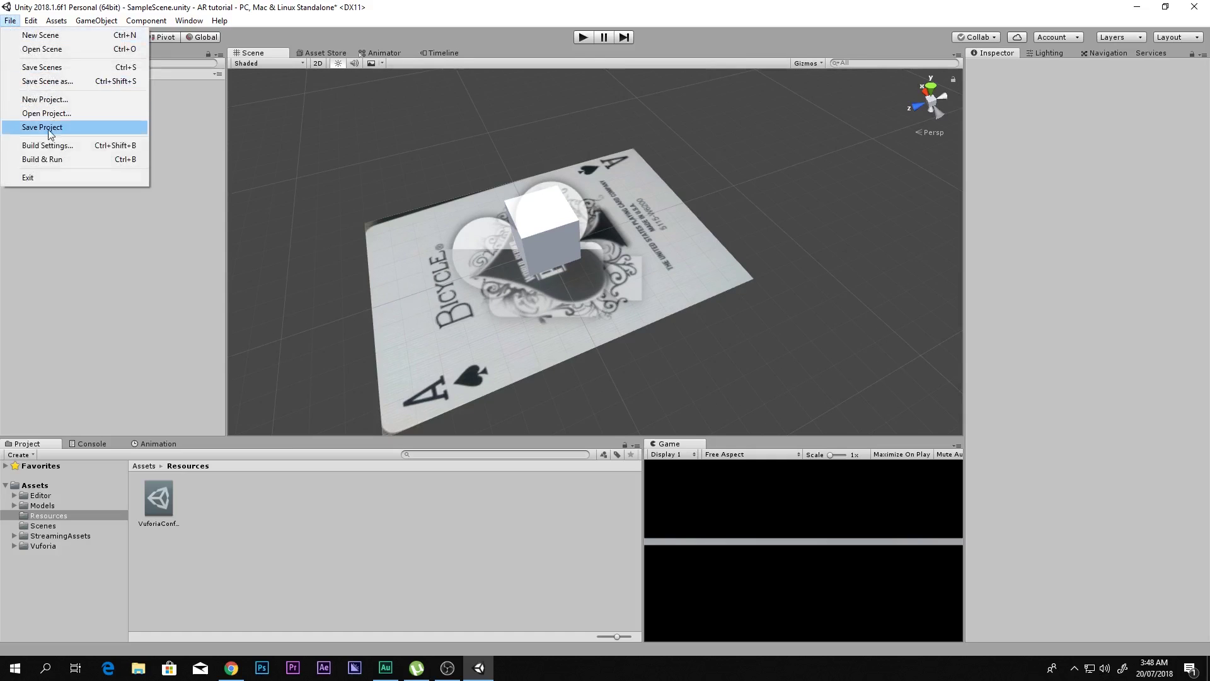
{"action": "left_click", "coordinate": [40, 145]}
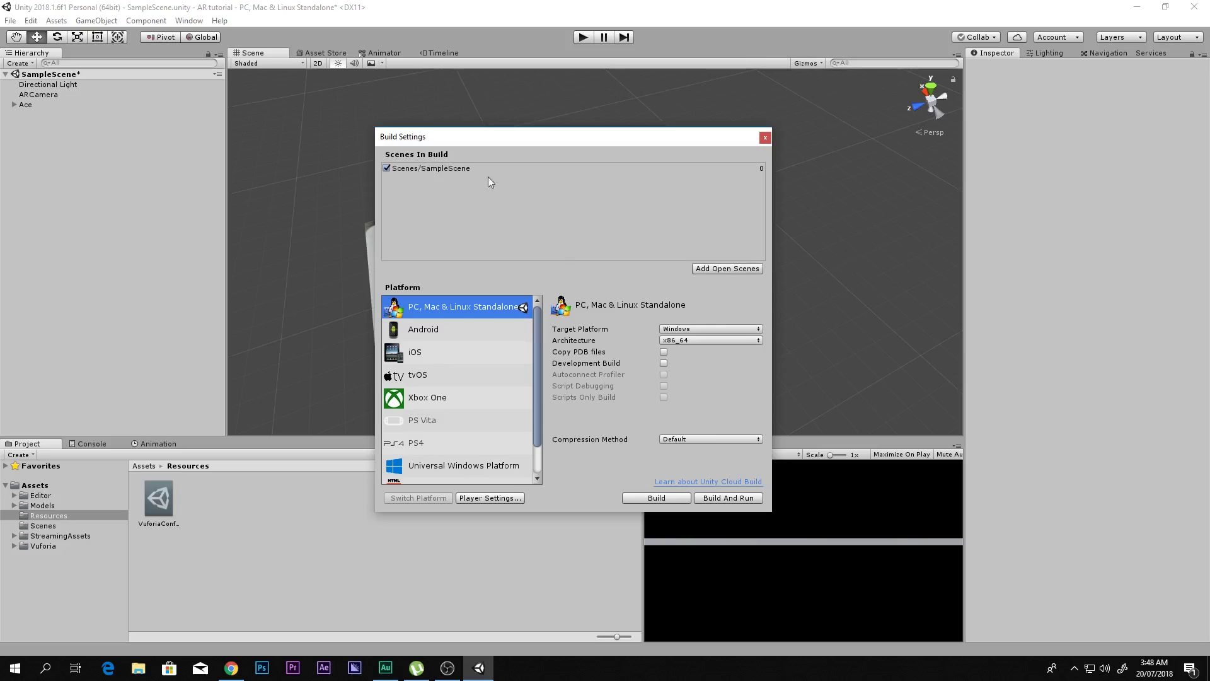
{"action": "left_click", "coordinate": [453, 321]}
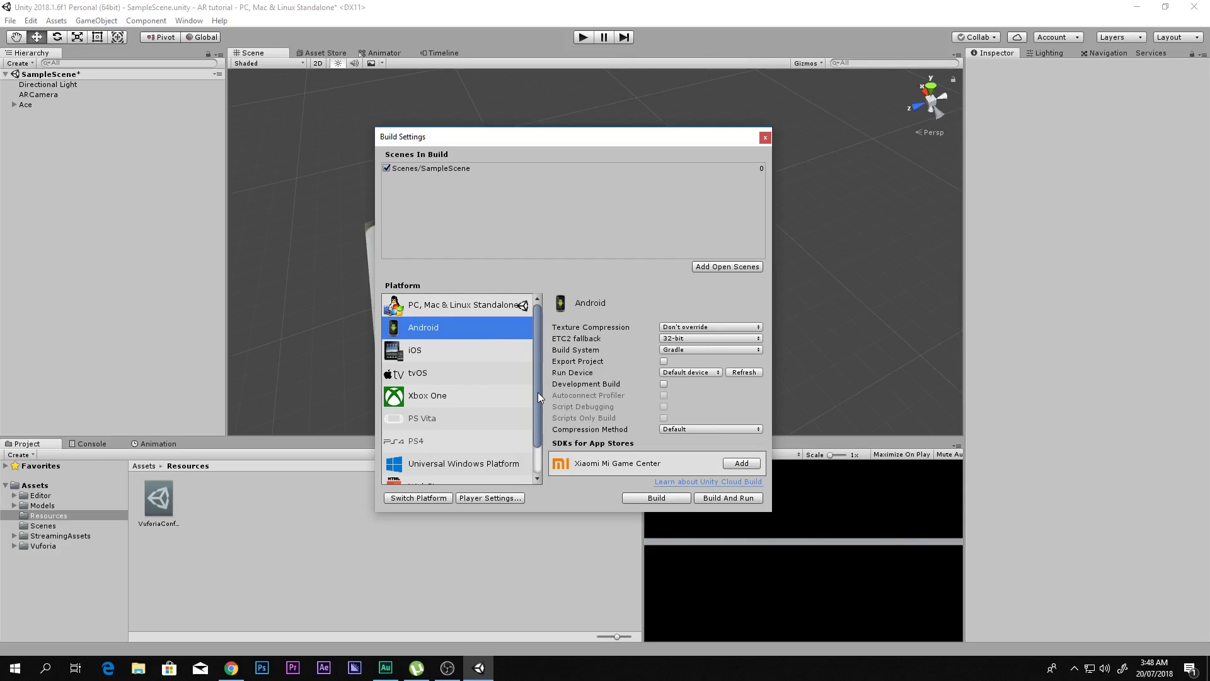
{"action": "left_click_drag", "start_coordinate": [538, 392], "coordinate": [425, 349]}
{"action": "left_click", "coordinate": [765, 138]}
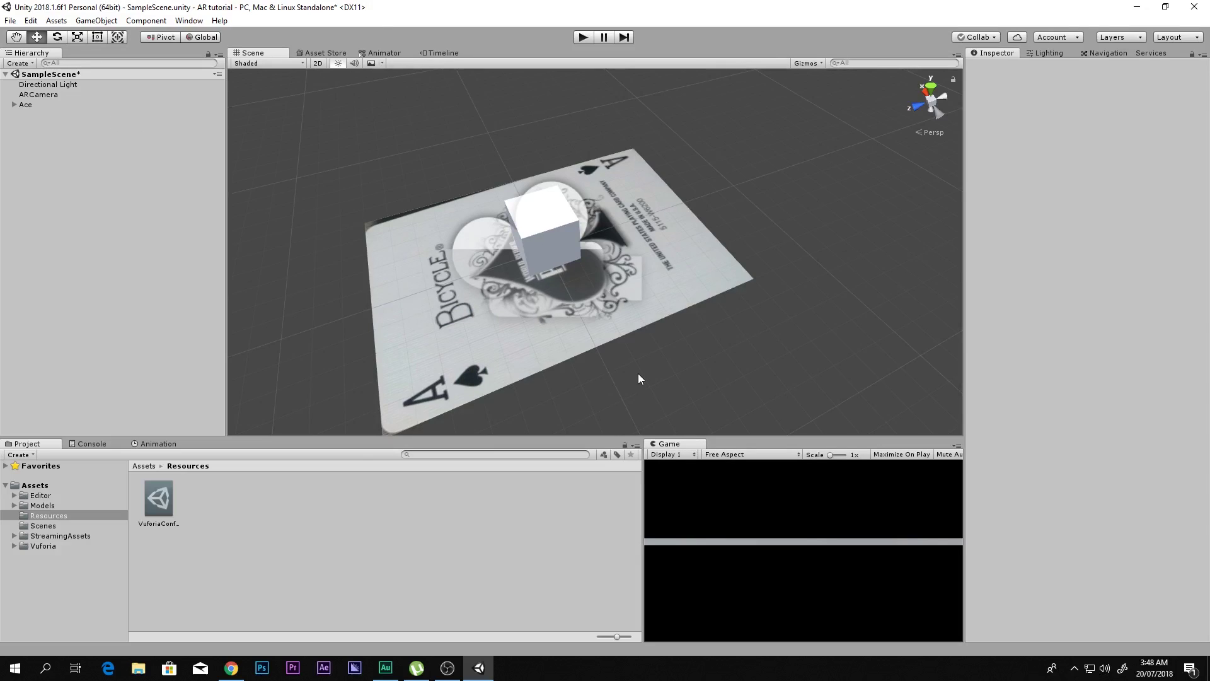
- Try moving the ARCamera to about 0.18 along the Z axis, and undo the move
{"action": "left_click", "coordinate": [525, 256]}
{"action": "left_click_drag", "start_coordinate": [508, 253], "coordinate": [463, 266]}
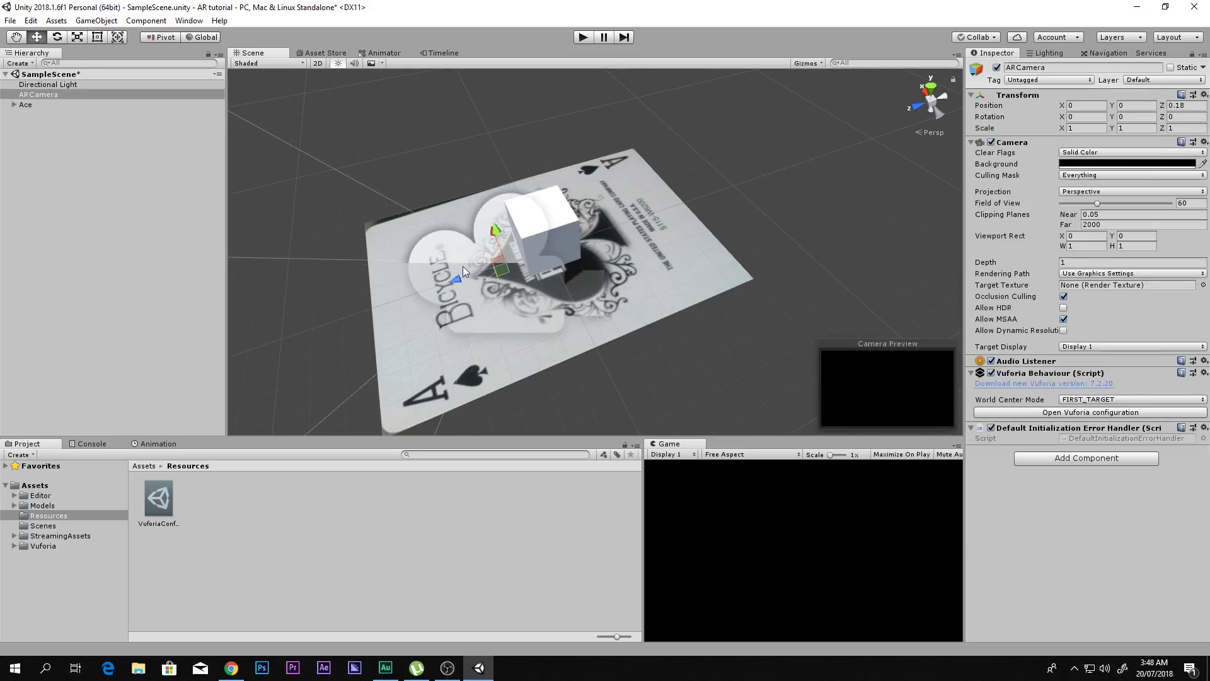
{"action": "key", "text": "ctrl+z"}
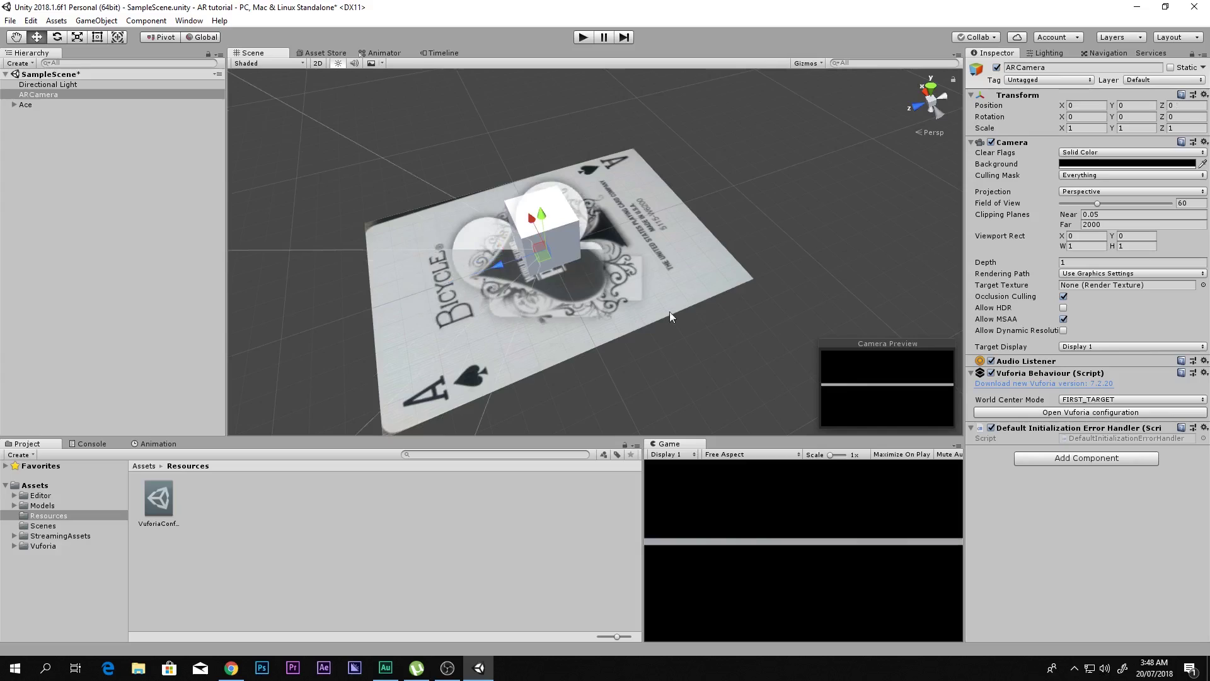
- View the World Center Mode options in the ARCamera's Vuforia Behaviour
{"action": "left_click", "coordinate": [1063, 401]}
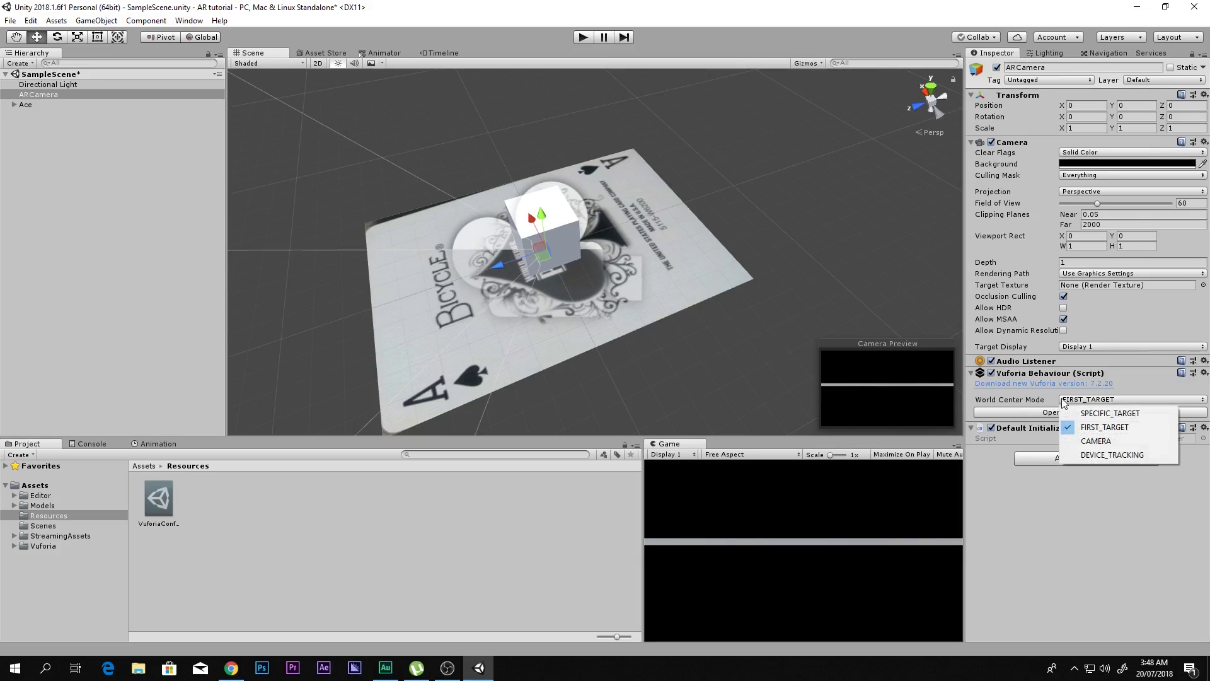
{"action": "left_click", "coordinate": [1034, 492]}
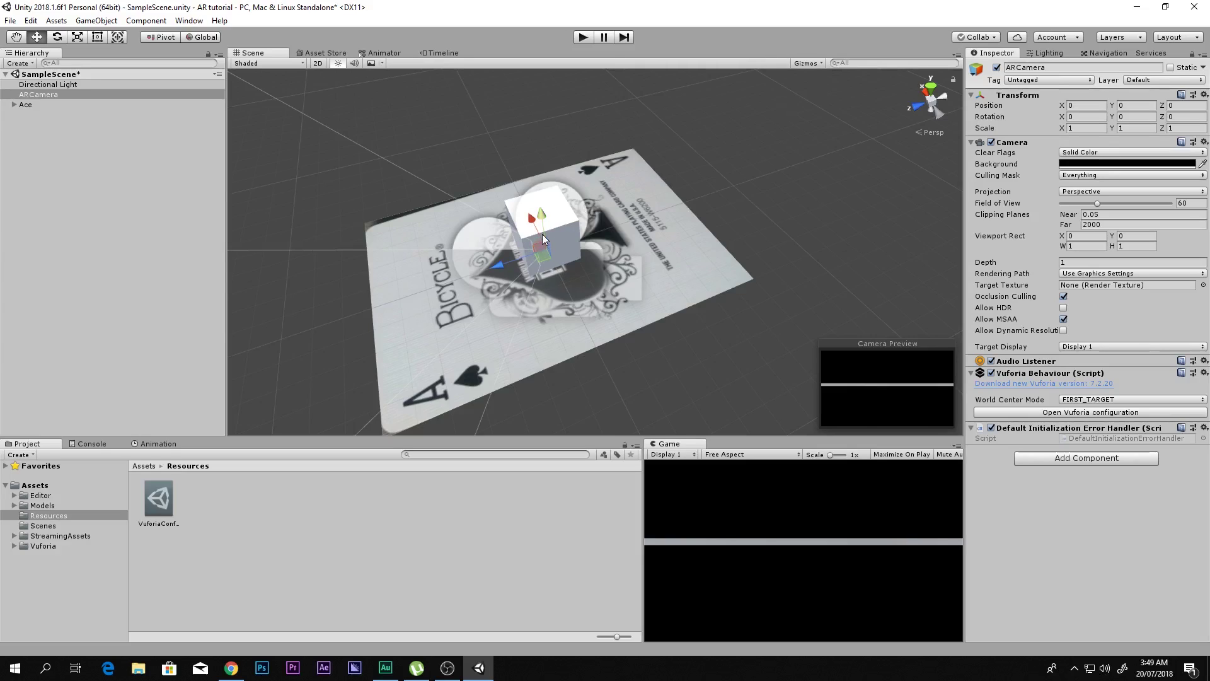
{"action": "scroll", "coordinate": [535, 245], "scroll_direction": "down", "scroll_amount": 2}
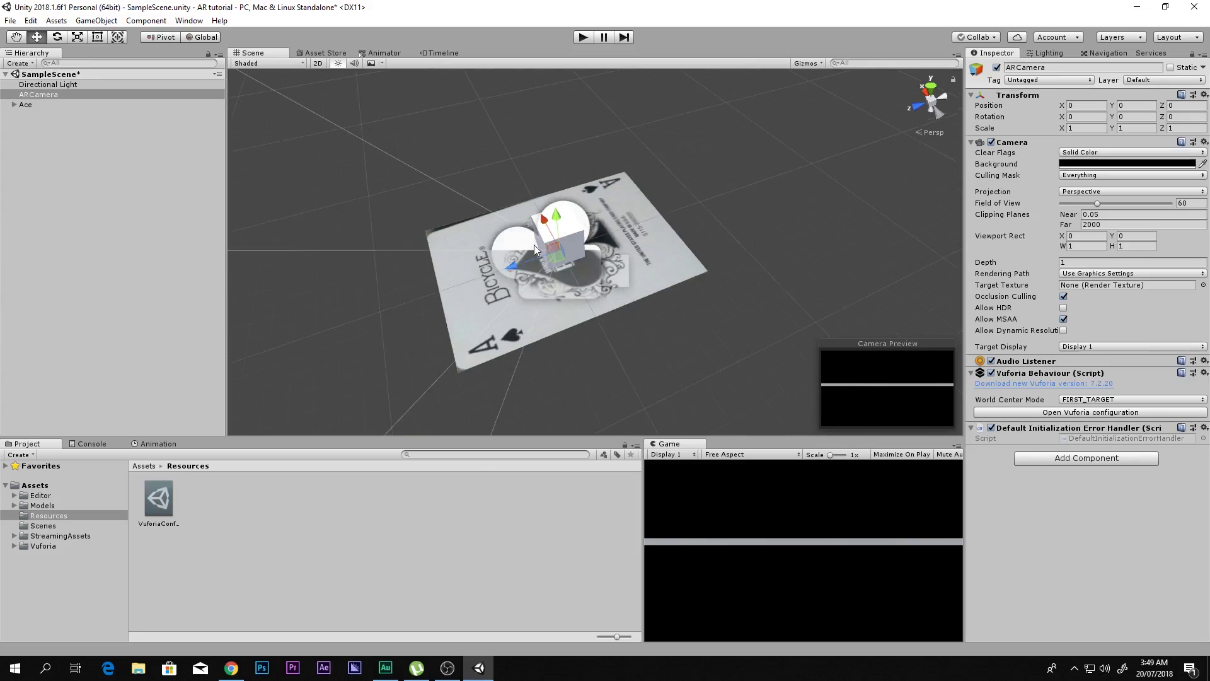